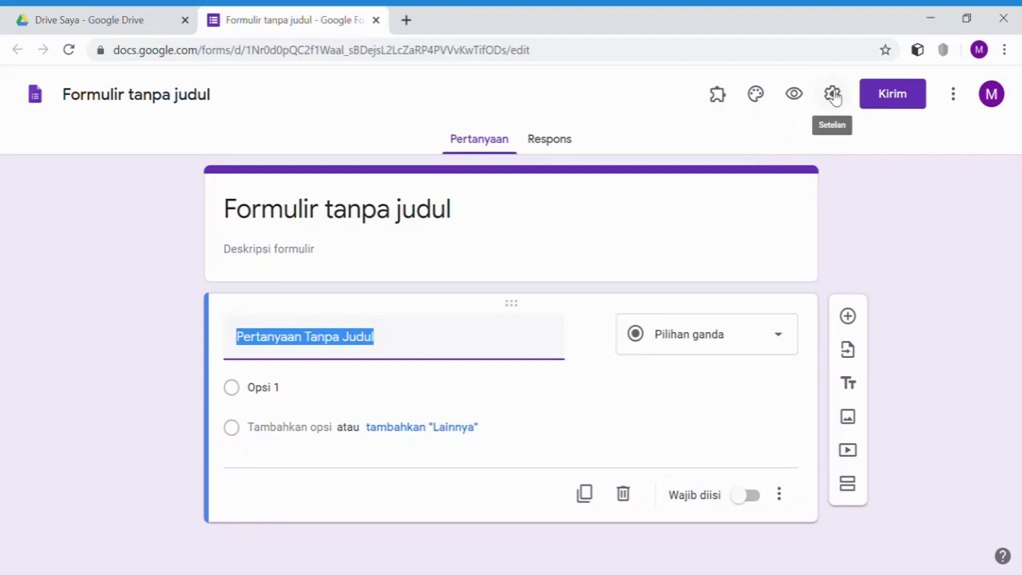
- Tick Kumpulkan alamat email in the form settings and switch to the Kuis tab
{"action": "left_click", "coordinate": [832, 94]}
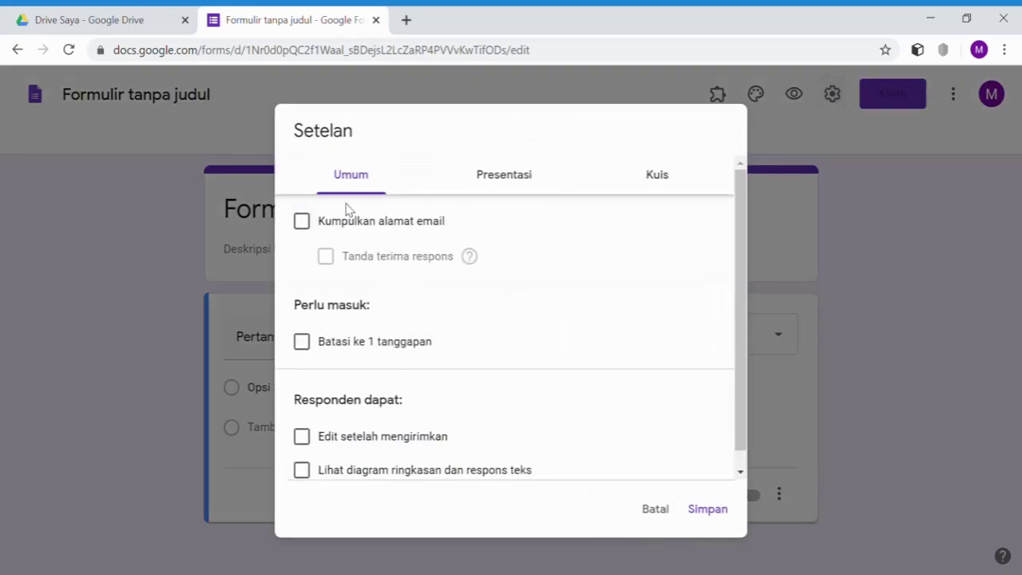
{"action": "left_click", "coordinate": [304, 223]}
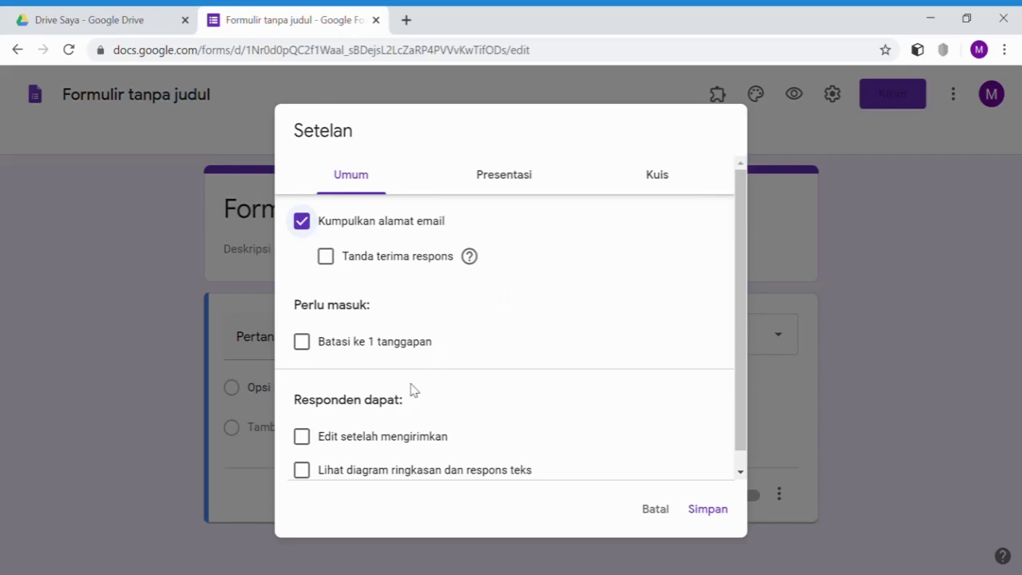
{"action": "scroll", "coordinate": [461, 369], "scroll_direction": "down", "scroll_amount": 1}
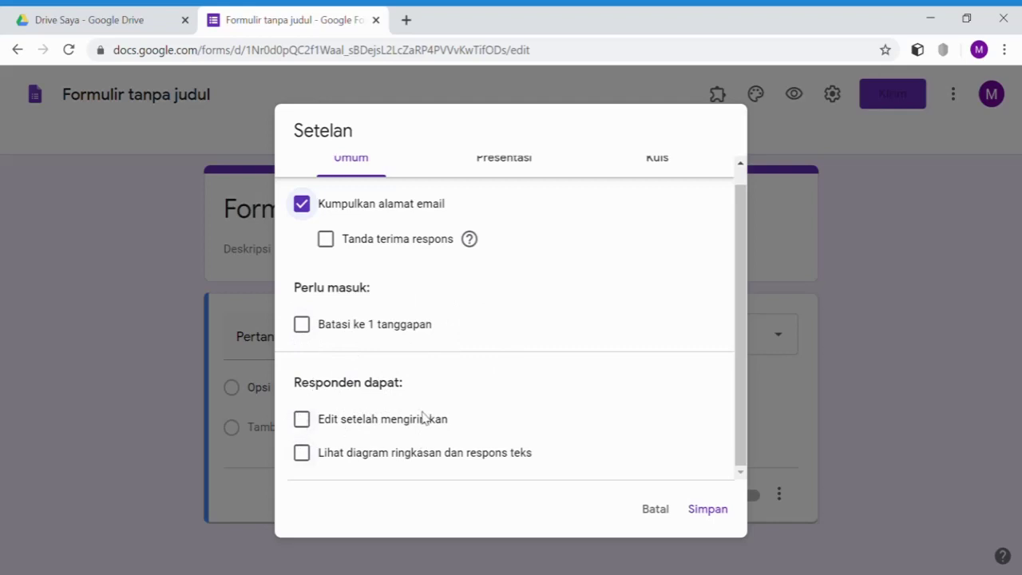
{"action": "scroll", "coordinate": [636, 319], "scroll_direction": "up", "scroll_amount": 1}
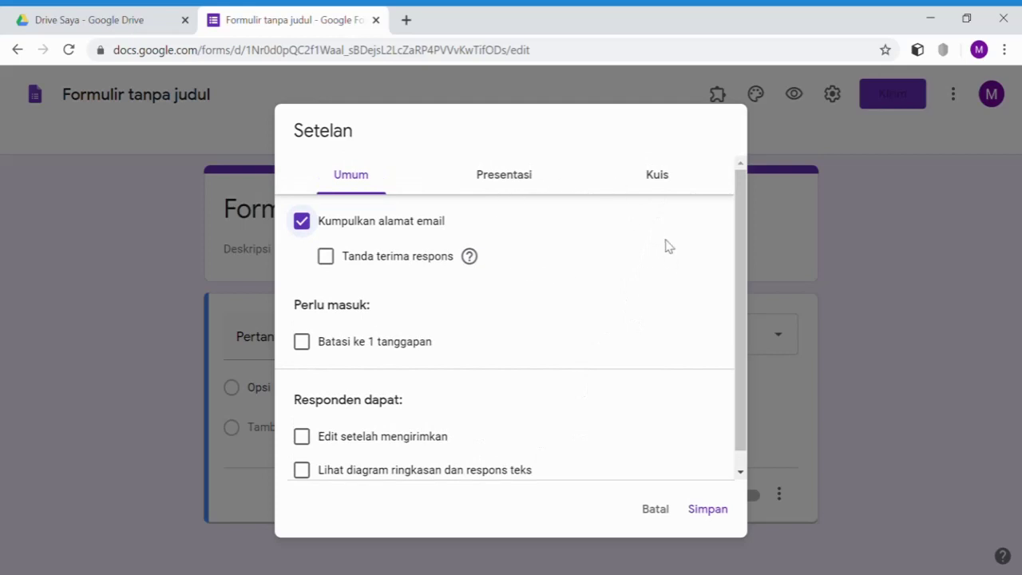
{"action": "left_click", "coordinate": [658, 180]}
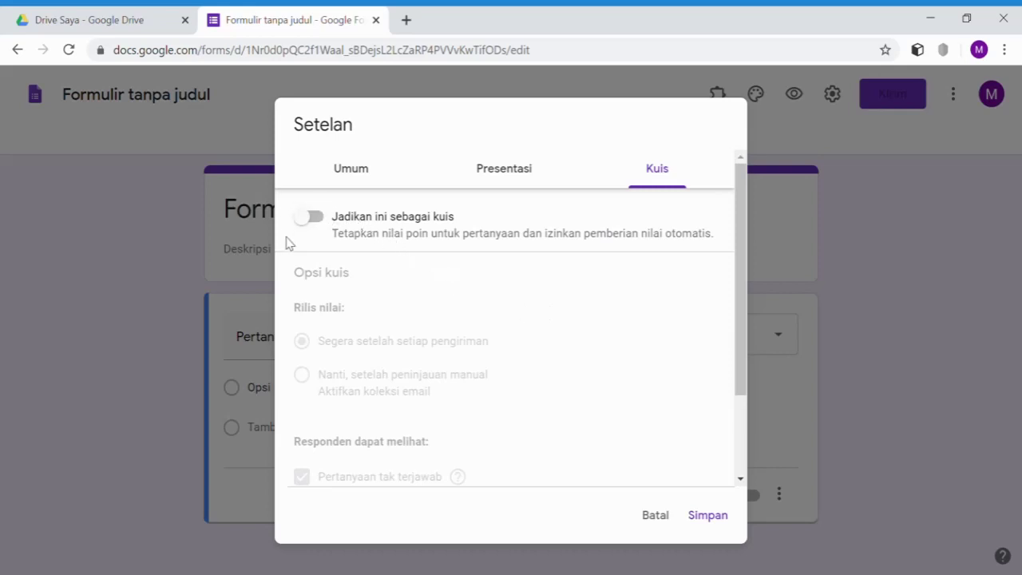
- Enable Jadikan ini sebagai kuis with default release options and save the settings
{"action": "left_click", "coordinate": [323, 221]}
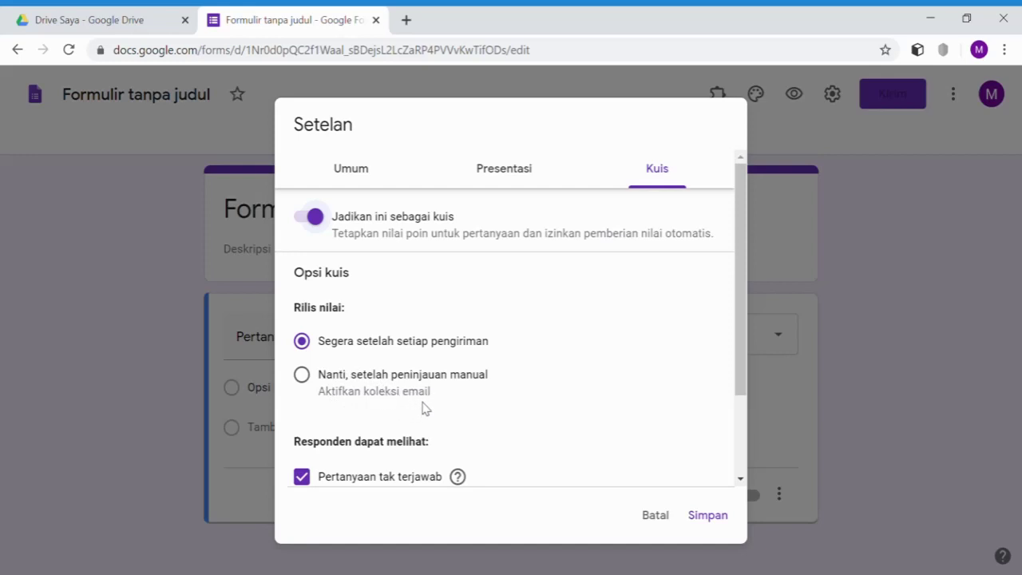
{"action": "scroll", "coordinate": [467, 396], "scroll_direction": "down", "scroll_amount": 2}
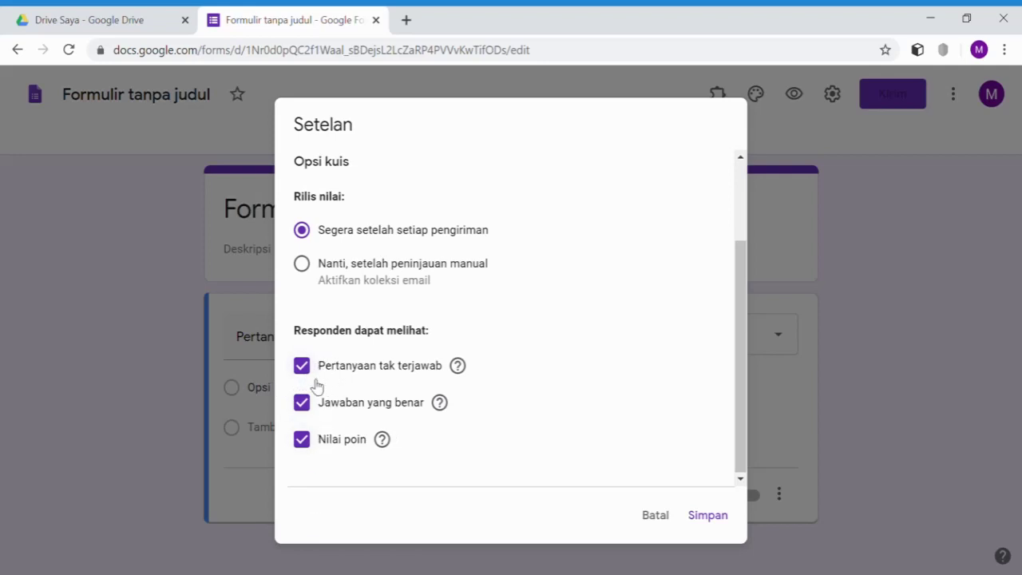
{"action": "left_click", "coordinate": [723, 520]}
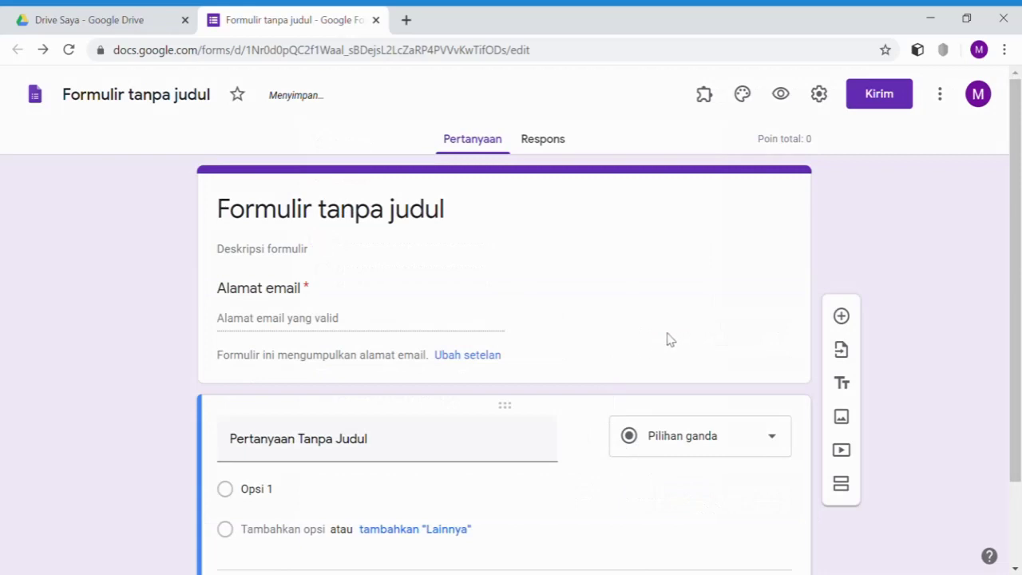
- Insert the ladybug image as the form header and set the beige (#dbc58a) theme colour
{"action": "left_click", "coordinate": [742, 95]}
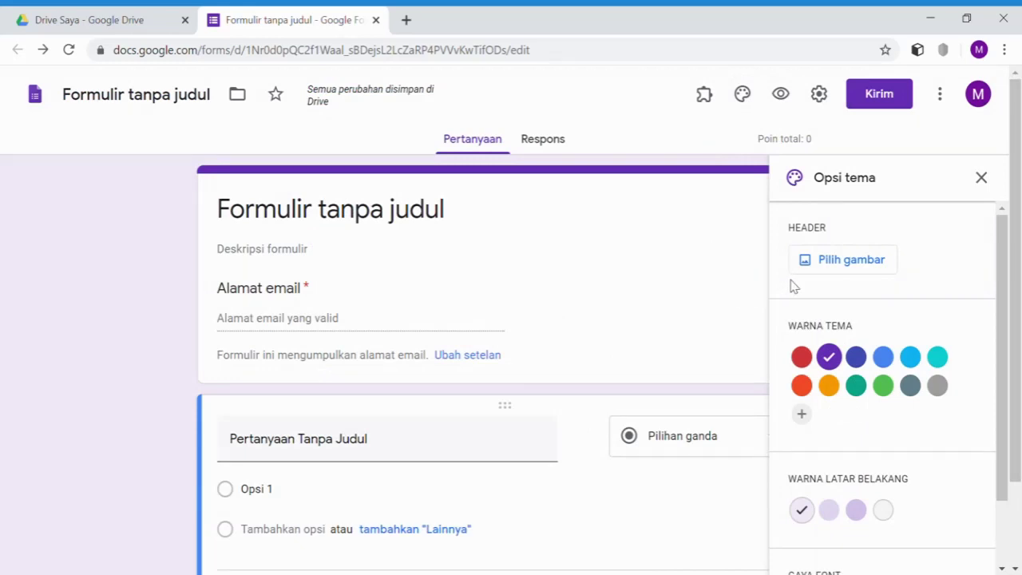
{"action": "left_click", "coordinate": [834, 269]}
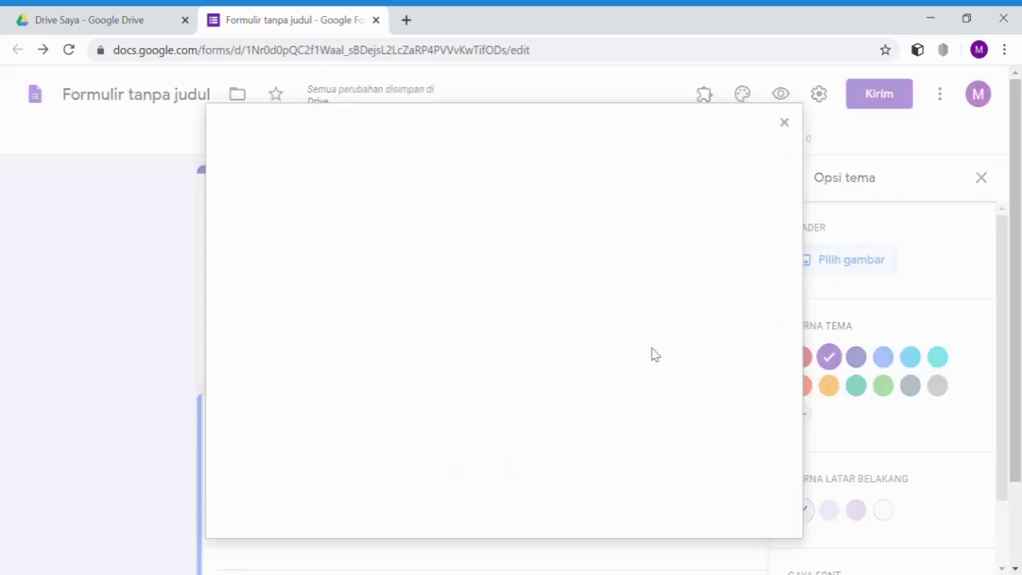
{"action": "scroll", "coordinate": [582, 325], "scroll_direction": "down", "scroll_amount": 1}
{"action": "scroll", "coordinate": [583, 326], "scroll_direction": "down", "scroll_amount": 10}
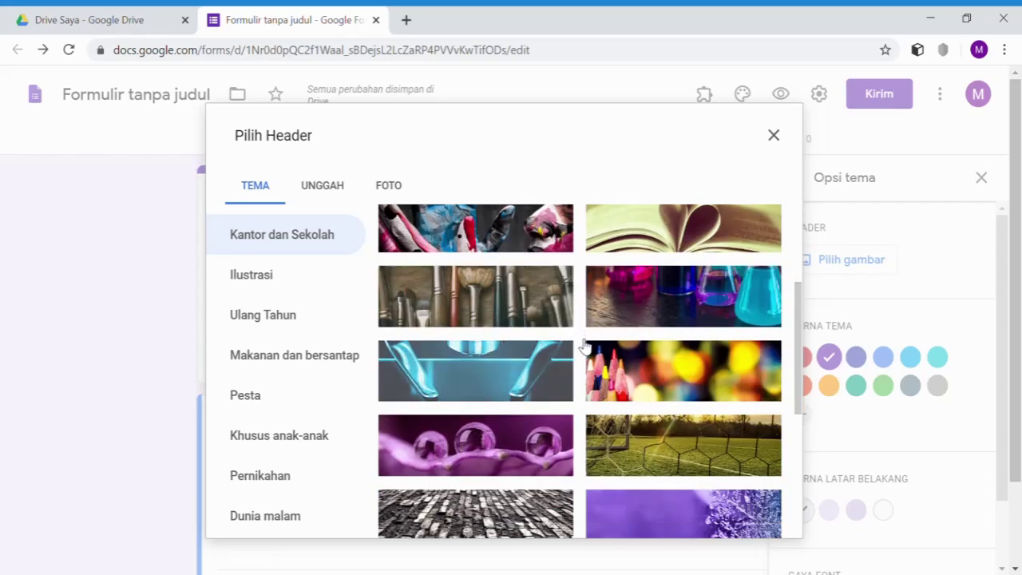
{"action": "scroll", "coordinate": [587, 357], "scroll_direction": "down", "scroll_amount": 3}
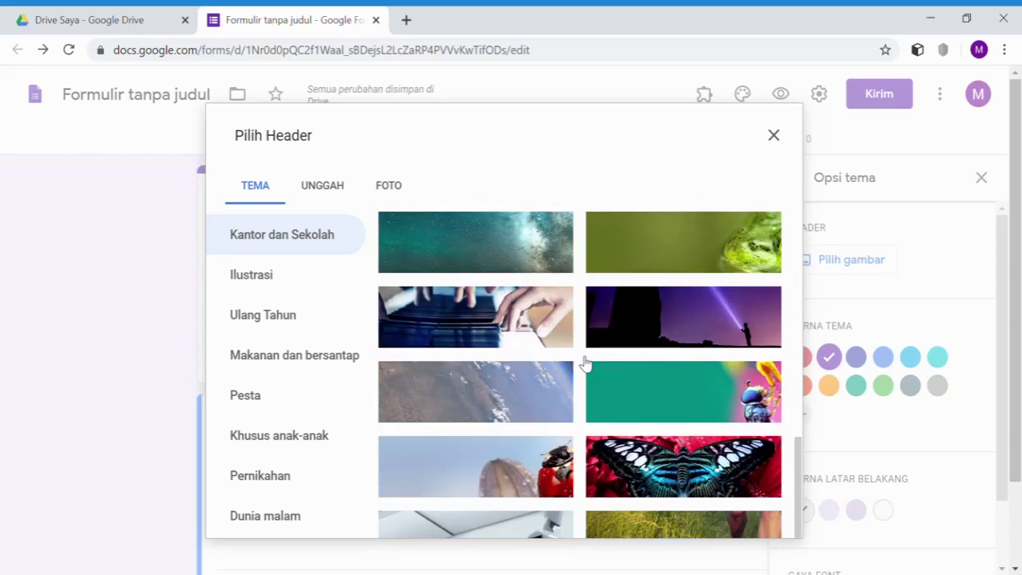
{"action": "left_click", "coordinate": [476, 466]}
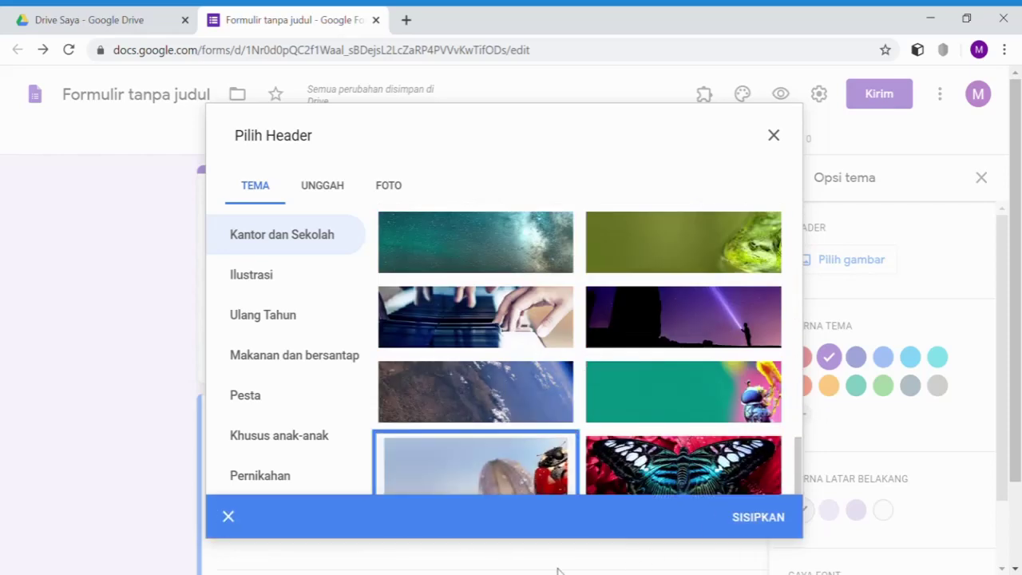
{"action": "left_click", "coordinate": [757, 520]}
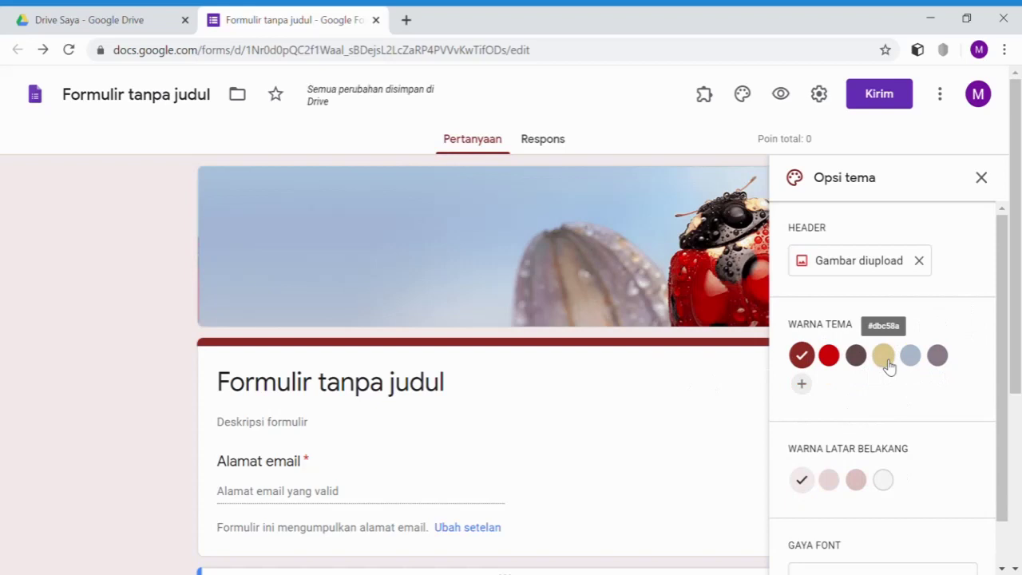
{"action": "left_click", "coordinate": [889, 366]}
{"action": "scroll", "coordinate": [518, 404], "scroll_direction": "down", "scroll_amount": 2}
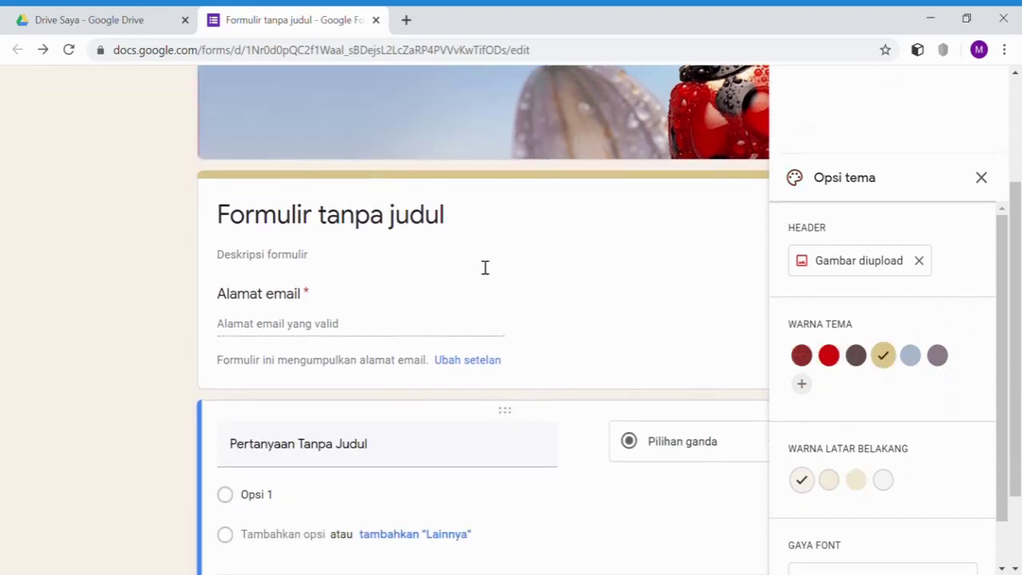
- Close the theme panel and rename the form title to 'Operasi Hitung Bilangan Bulat'
{"action": "left_click", "coordinate": [981, 177]}
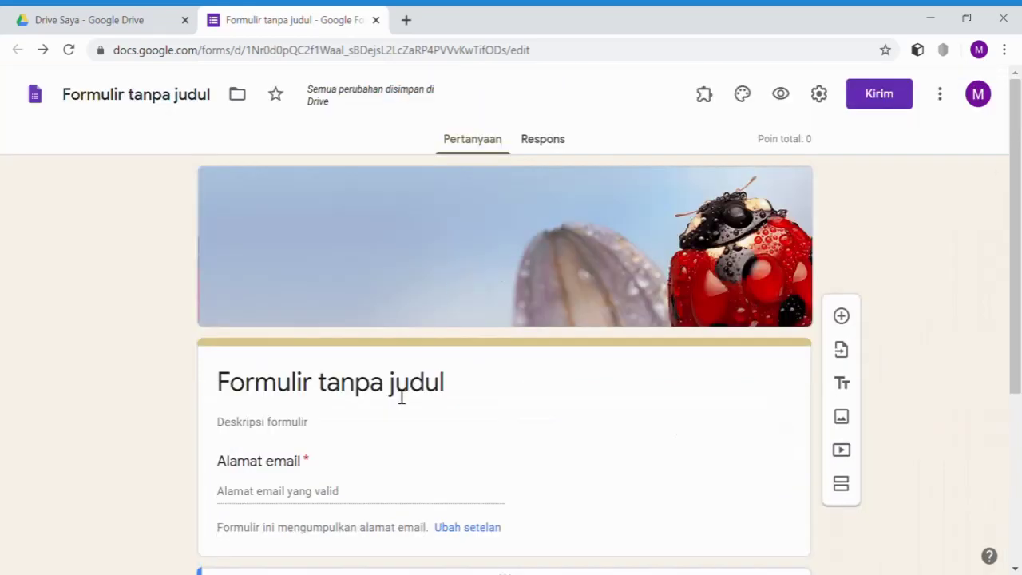
{"action": "left_click", "coordinate": [402, 397]}
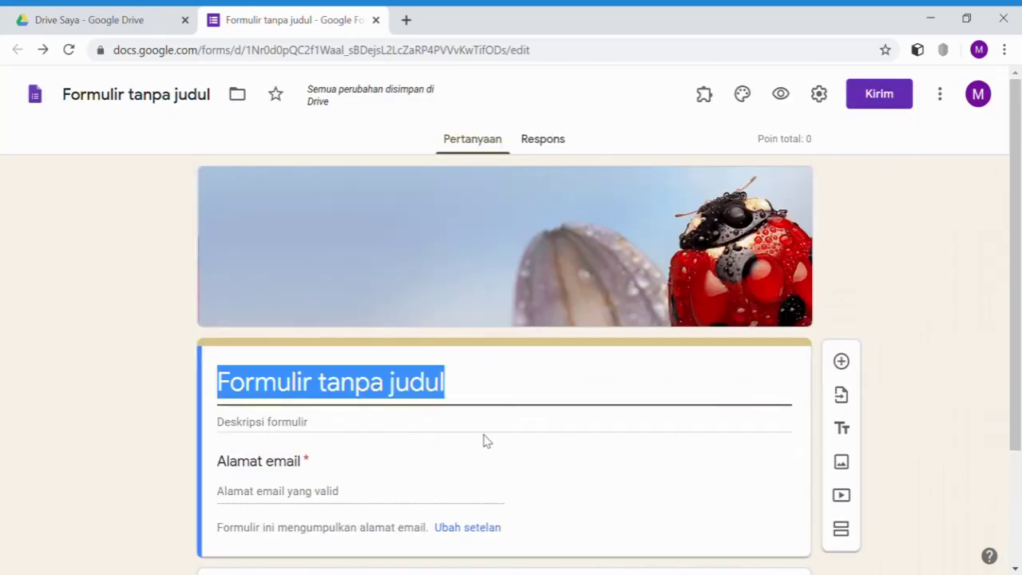
{"action": "type", "text": "Oper"}
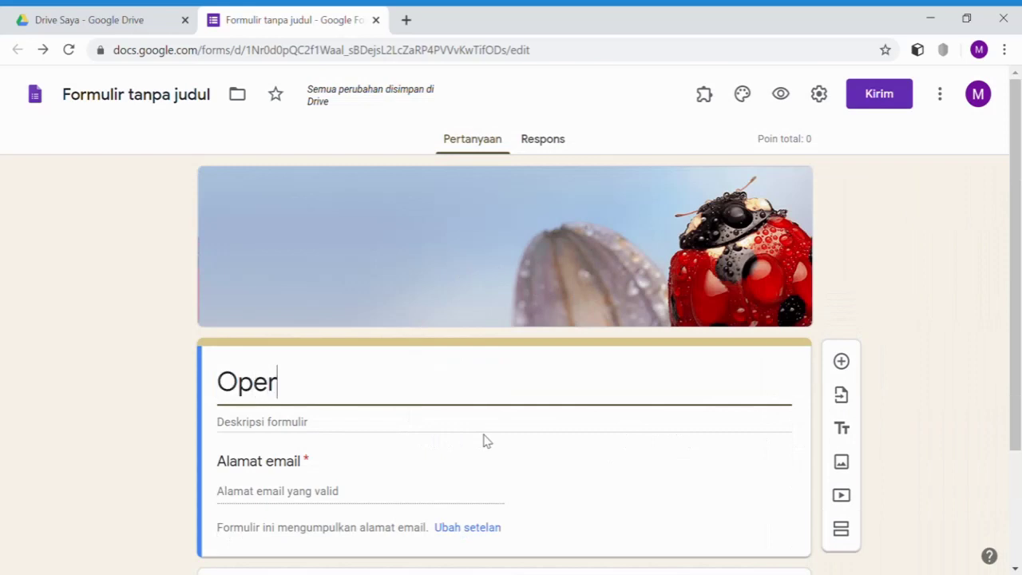
{"action": "type", "text": "asi Hit"}
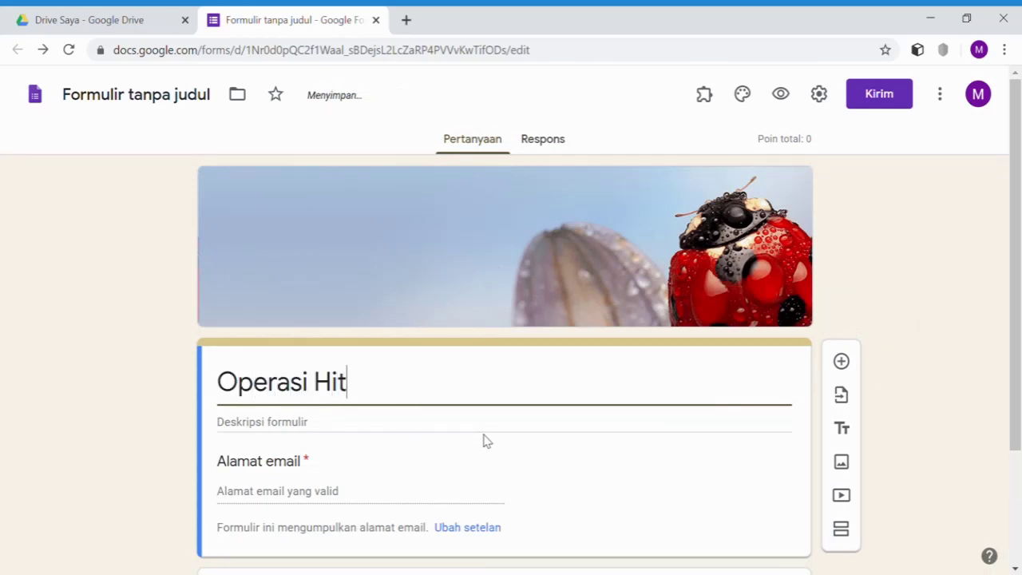
{"action": "type", "text": "ung B"}
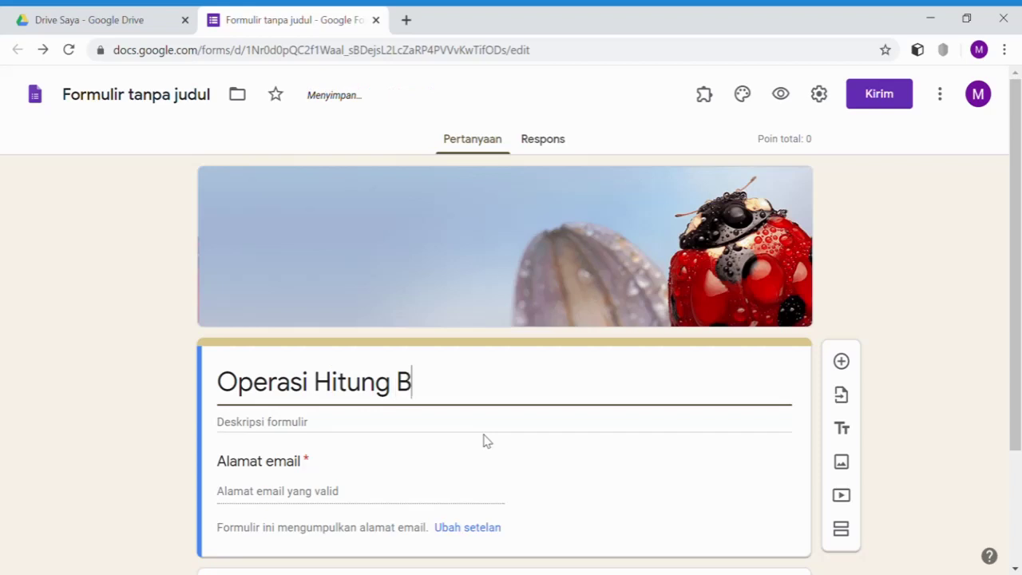
{"action": "type", "text": "ilangan Bulat"}
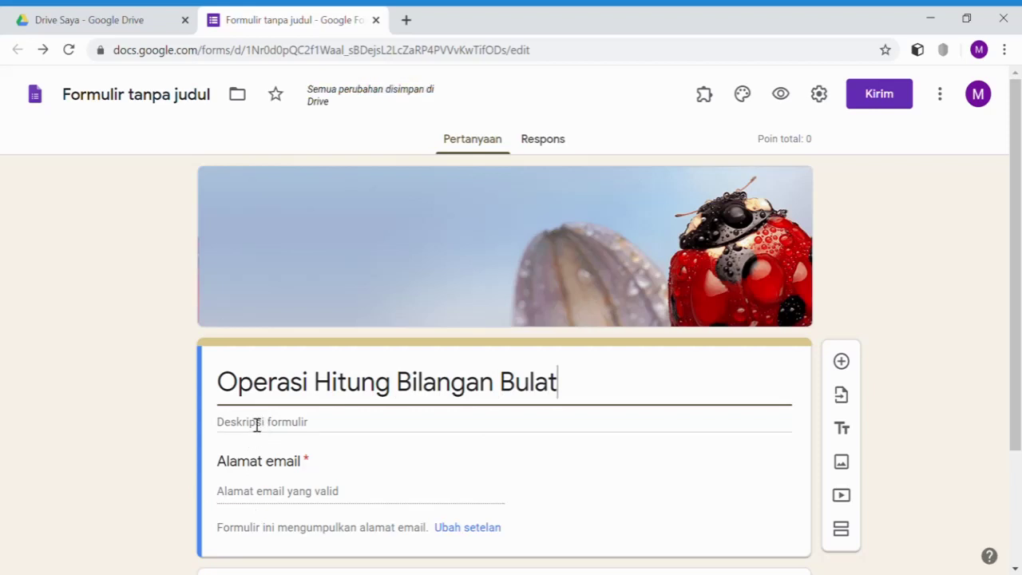
{"action": "scroll", "coordinate": [343, 421], "scroll_direction": "down", "scroll_amount": 2}
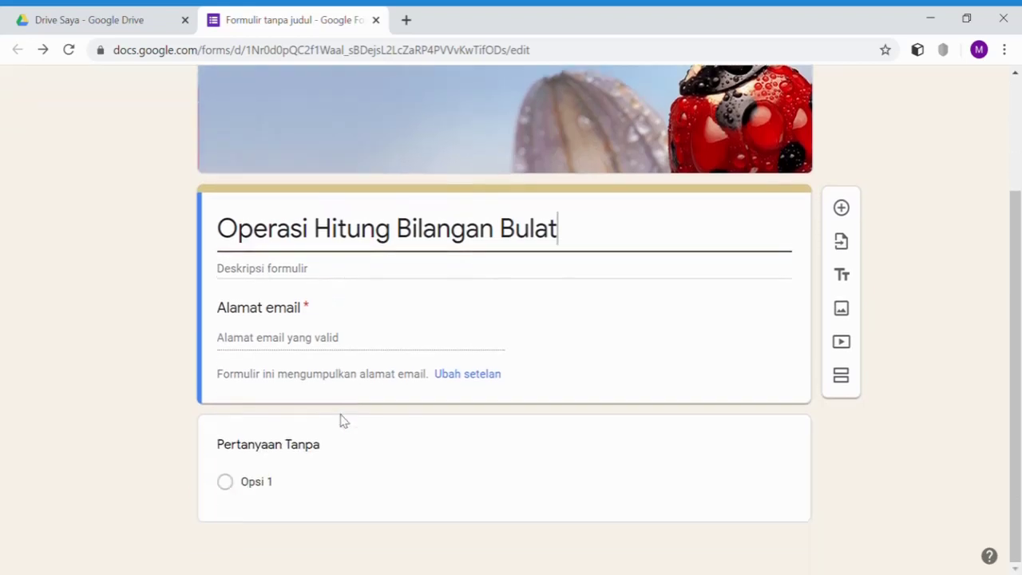
- Title the first question 'Password Soal' and make it required
{"action": "left_click", "coordinate": [341, 445]}
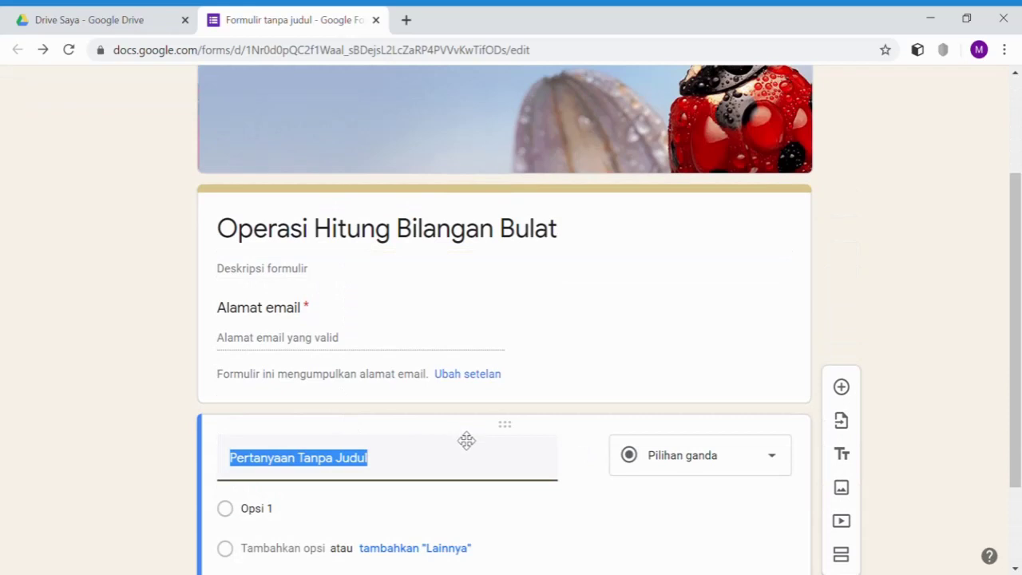
{"action": "type", "text": "Password Soal"}
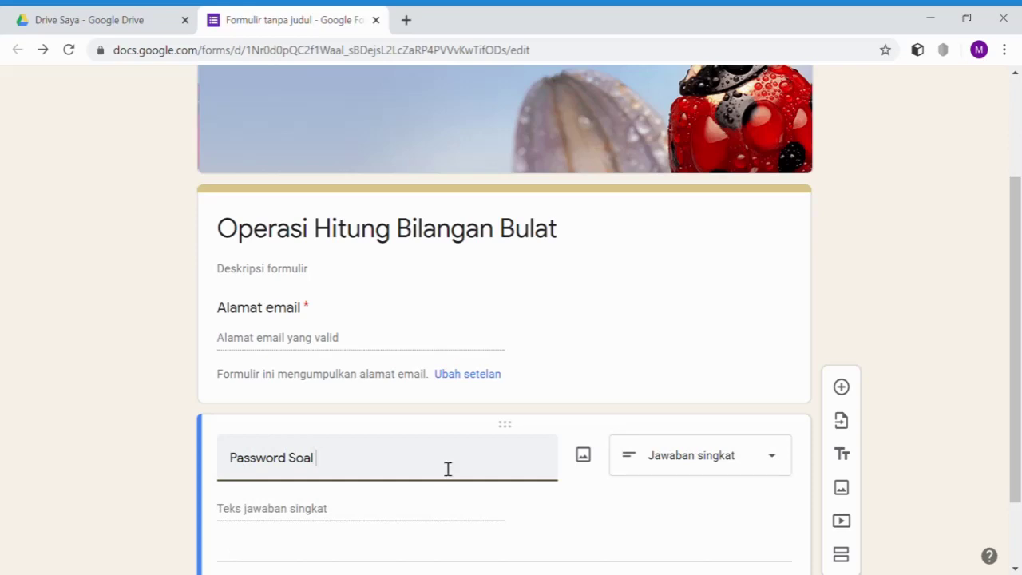
{"action": "scroll", "coordinate": [408, 471], "scroll_direction": "down", "scroll_amount": 1}
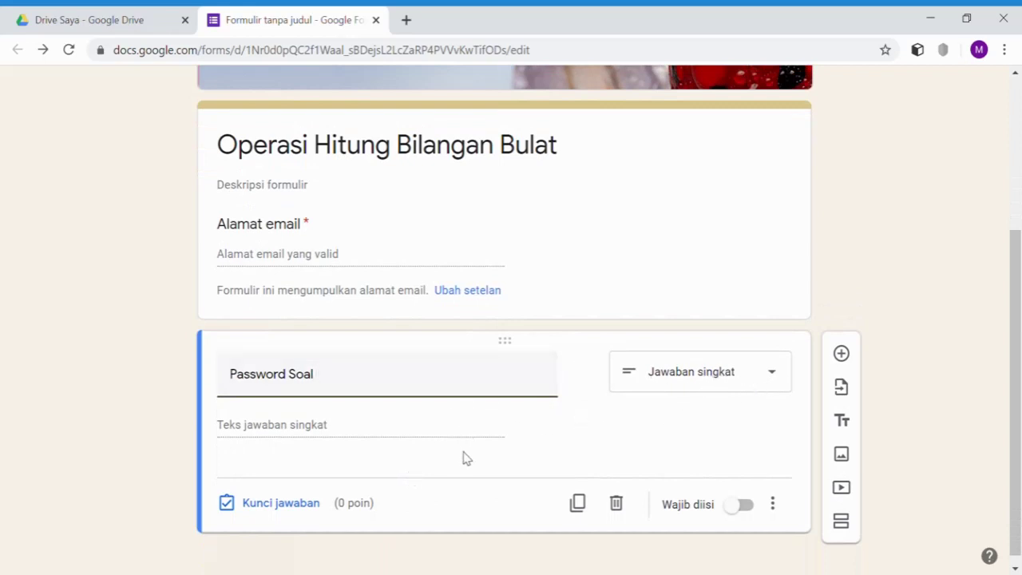
{"action": "left_click", "coordinate": [742, 505]}
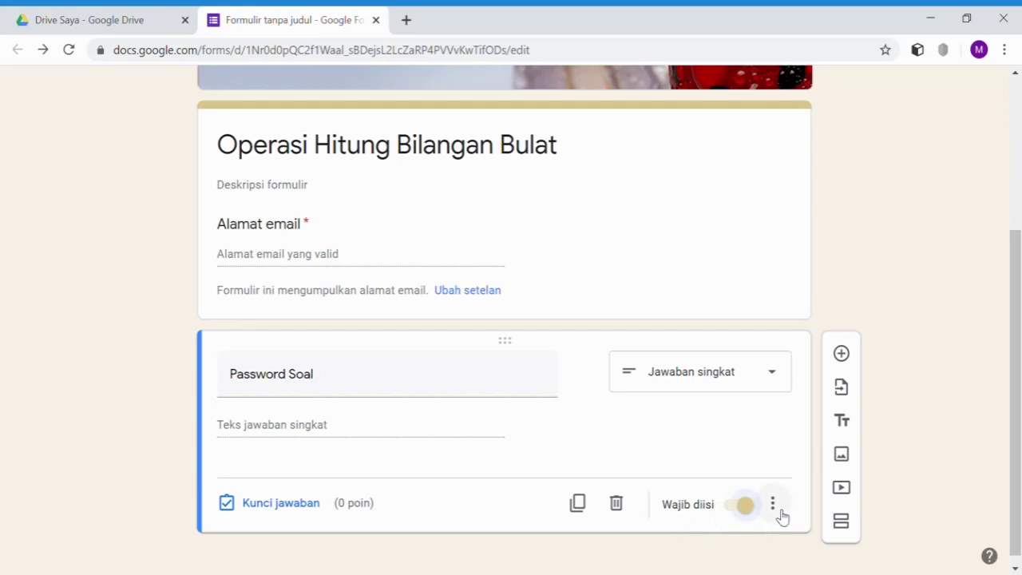
- Add regular-expression Contains validation for the quiz password with error 'Password Anda Salah!'
{"action": "left_click", "coordinate": [781, 508]}
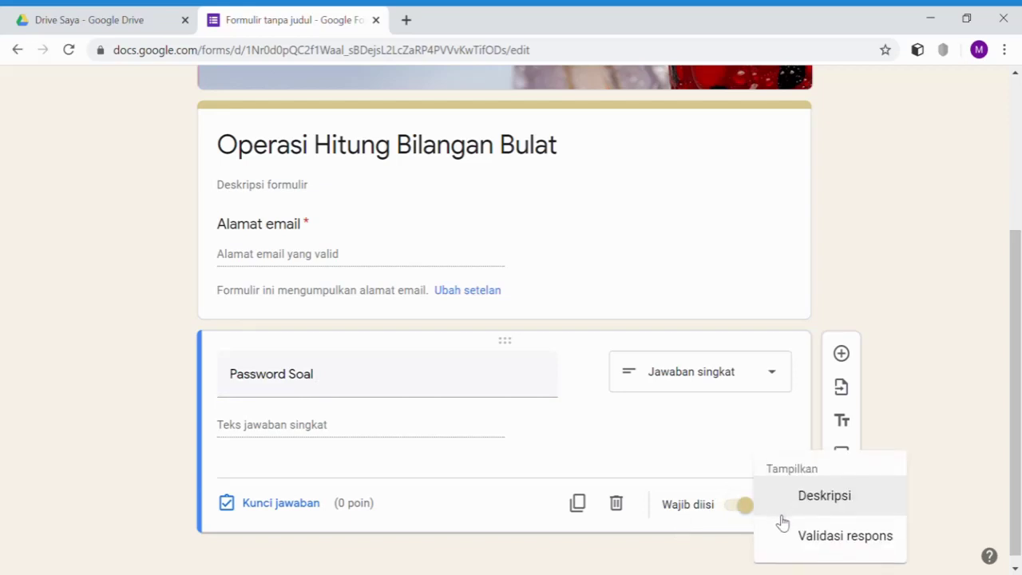
{"action": "left_click", "coordinate": [820, 536]}
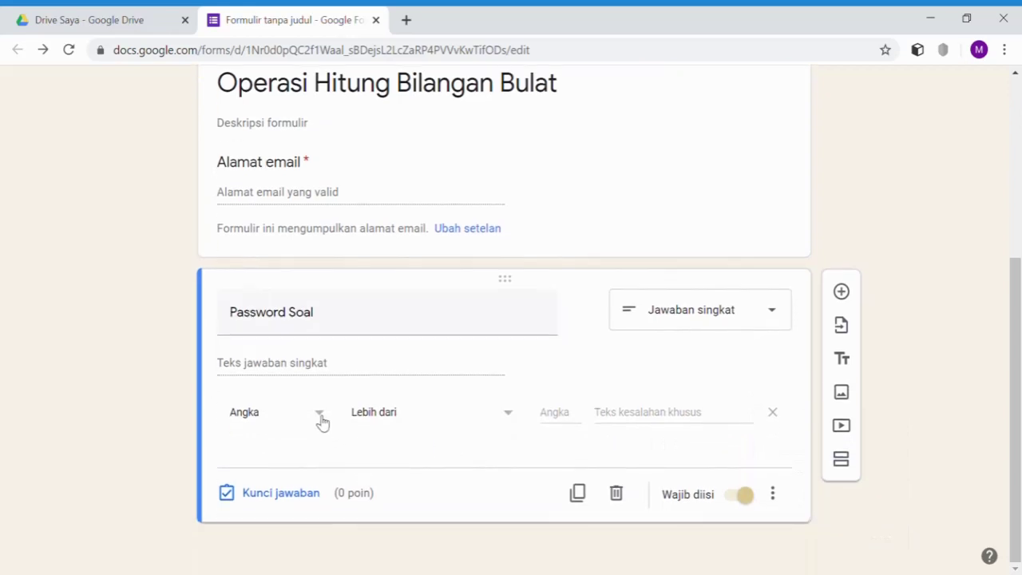
{"action": "left_click", "coordinate": [321, 420]}
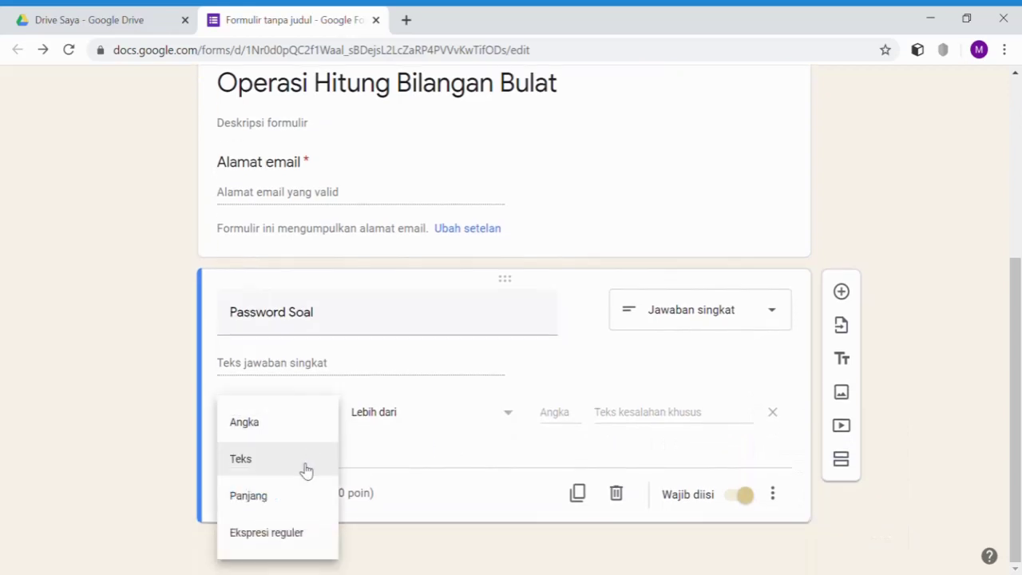
{"action": "left_click", "coordinate": [289, 546]}
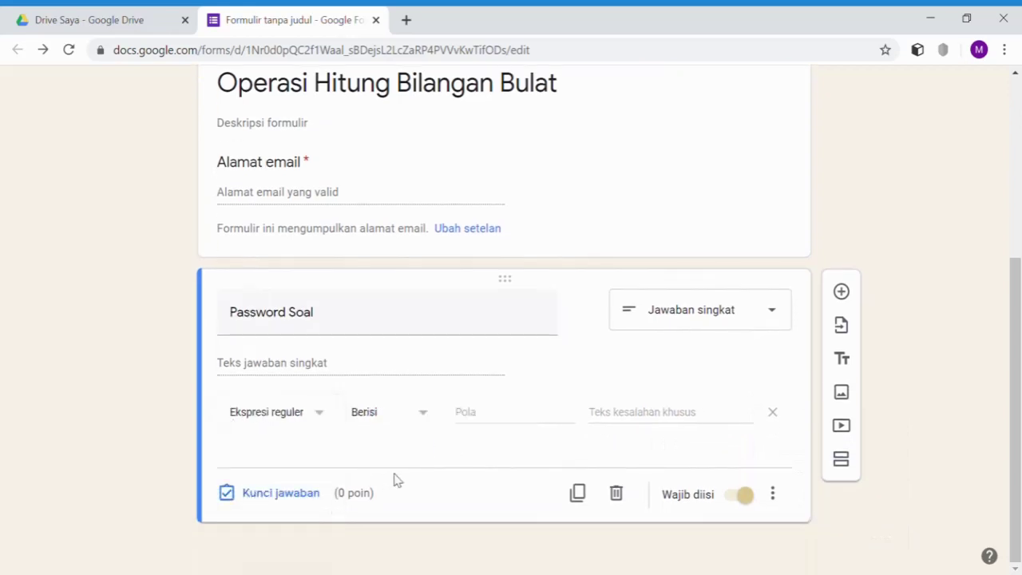
{"action": "left_click", "coordinate": [489, 424]}
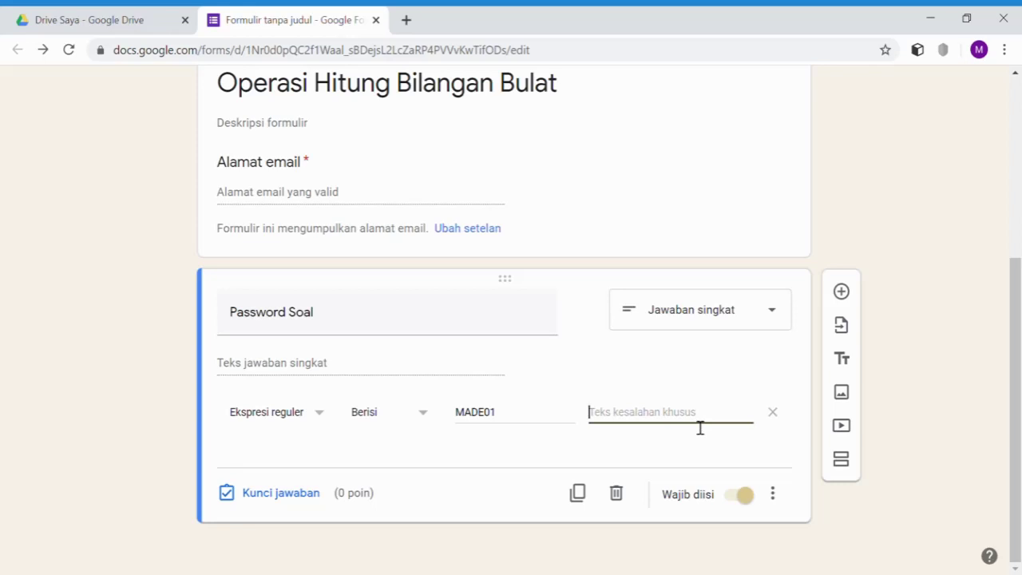
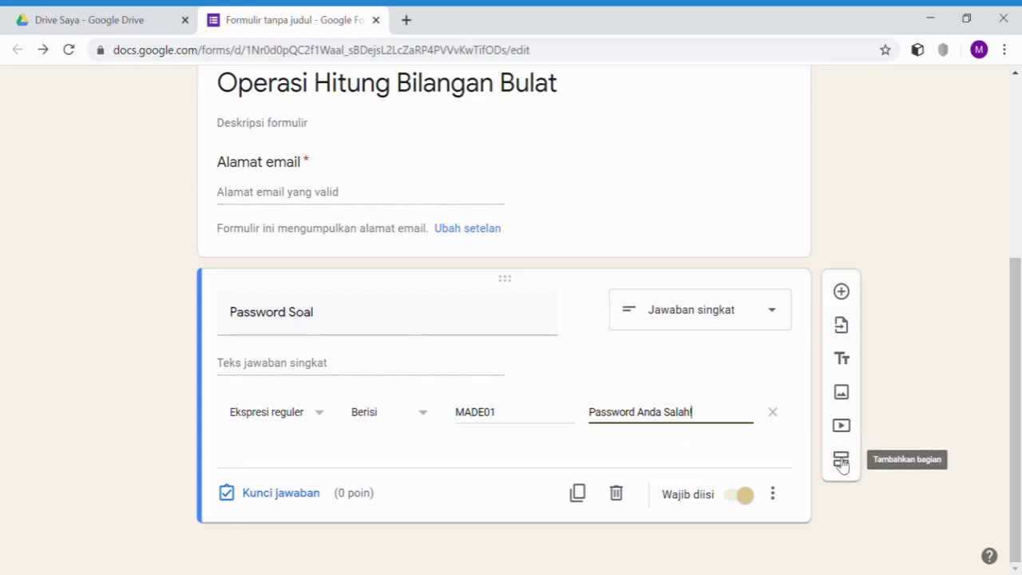
- Add a section after the password question titled 'Soal Pilihan Ganda' with the 'Petunjuk Soal' instructions
{"action": "left_click", "coordinate": [842, 462]}
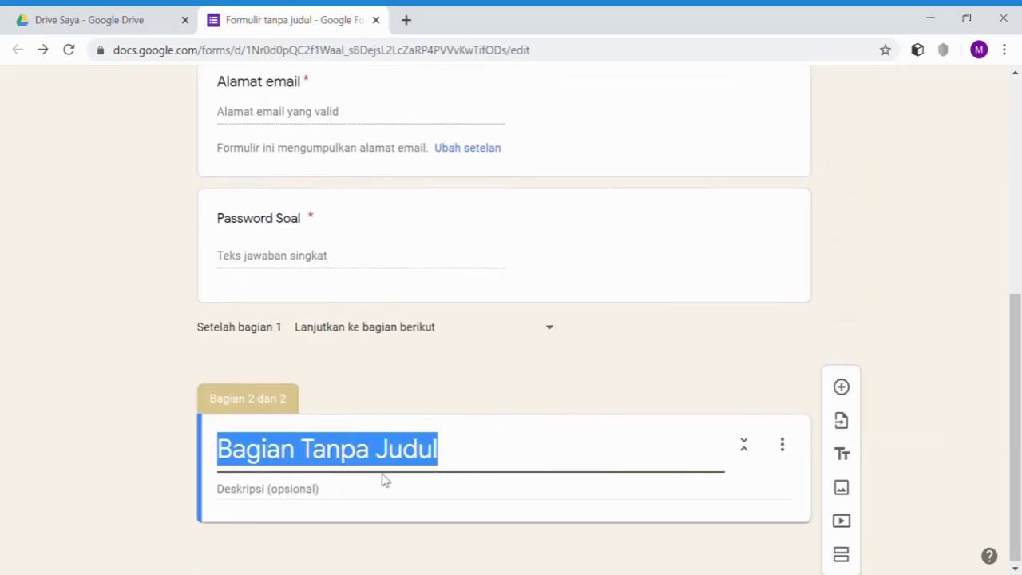
{"action": "type", "text": "Soa"}
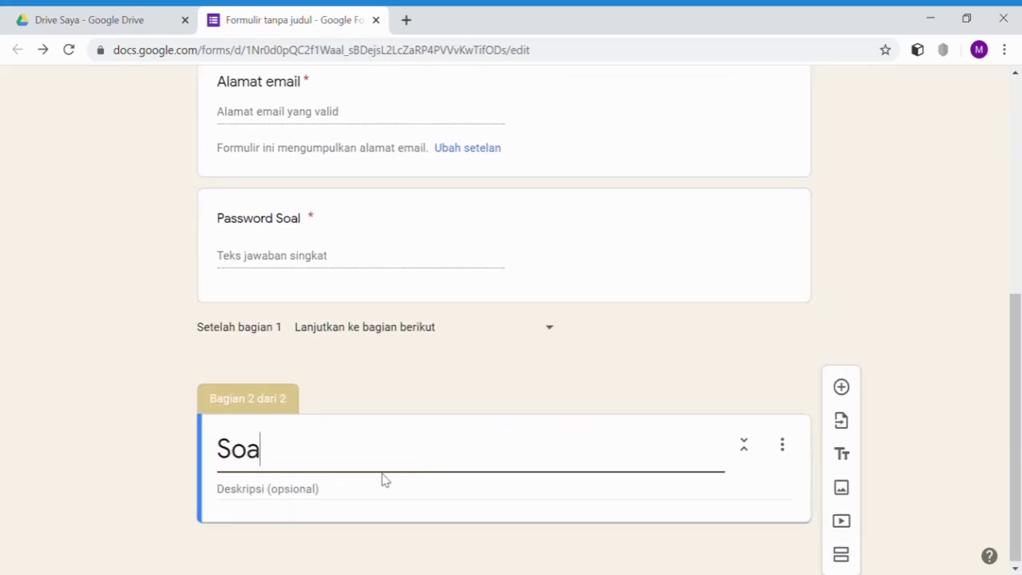
{"action": "type", "text": "l Pilihan"}
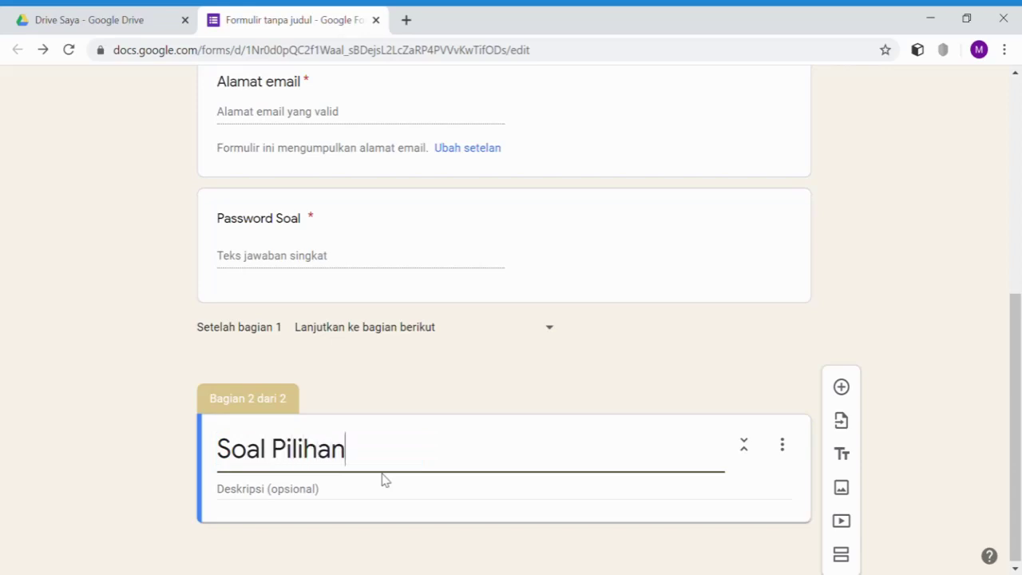
{"action": "type", "text": " Ganda"}
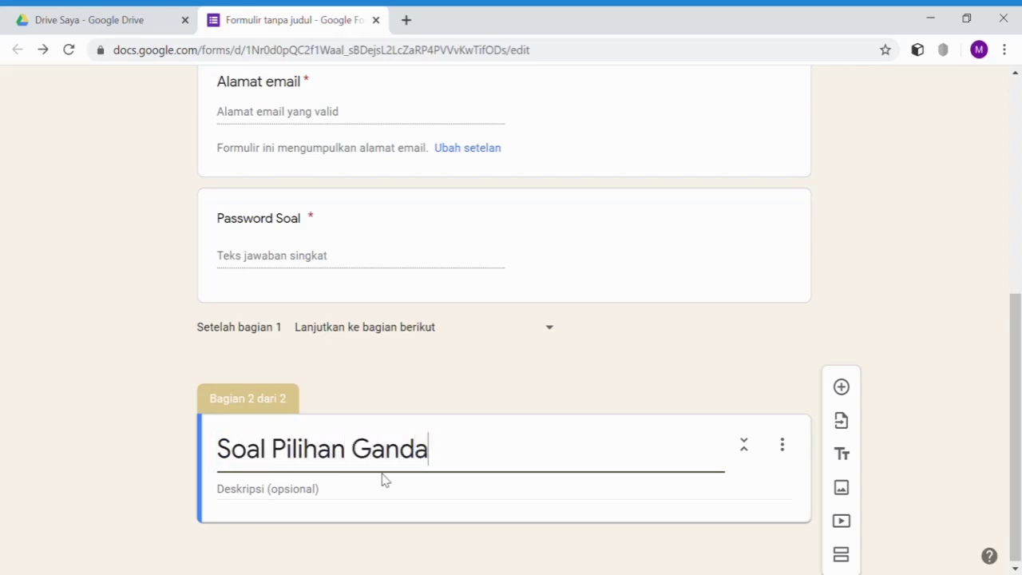
{"action": "left_click", "coordinate": [259, 495]}
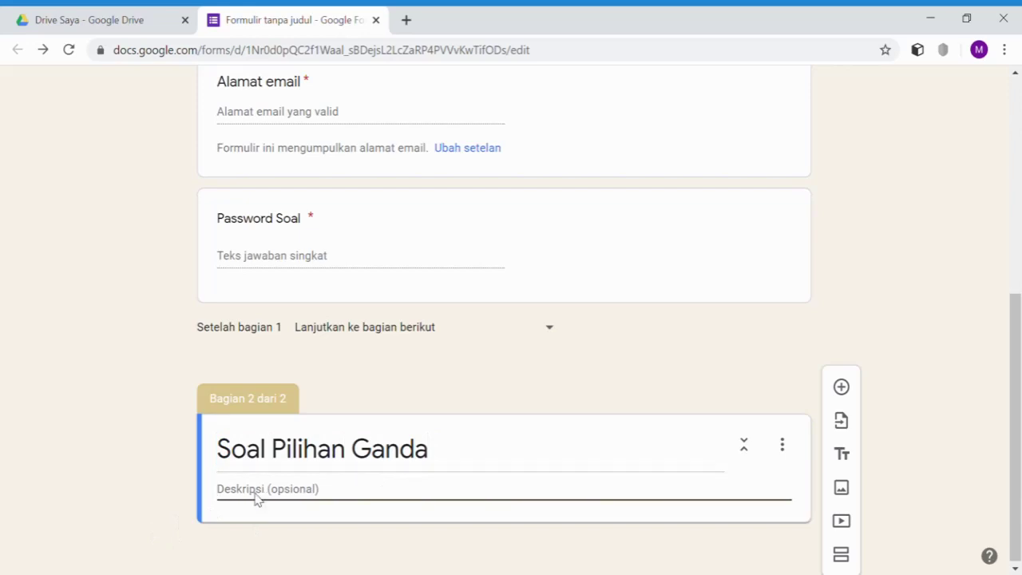
{"action": "type", "text": "Petunjuk Soal."}
{"action": "key", "text": "Return"}
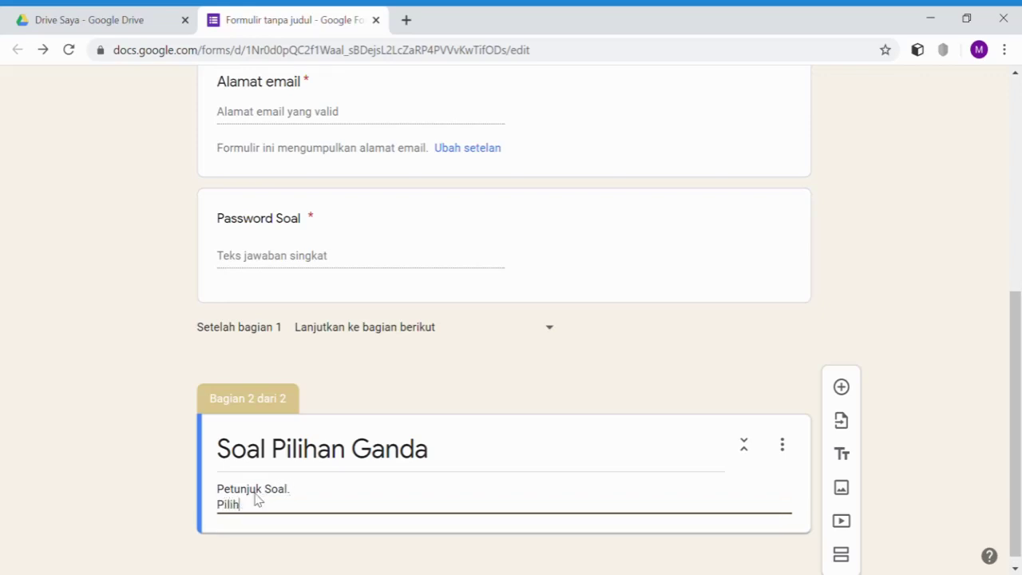
{"action": "type", "text": "lah jawaban yang paling tepat!"}
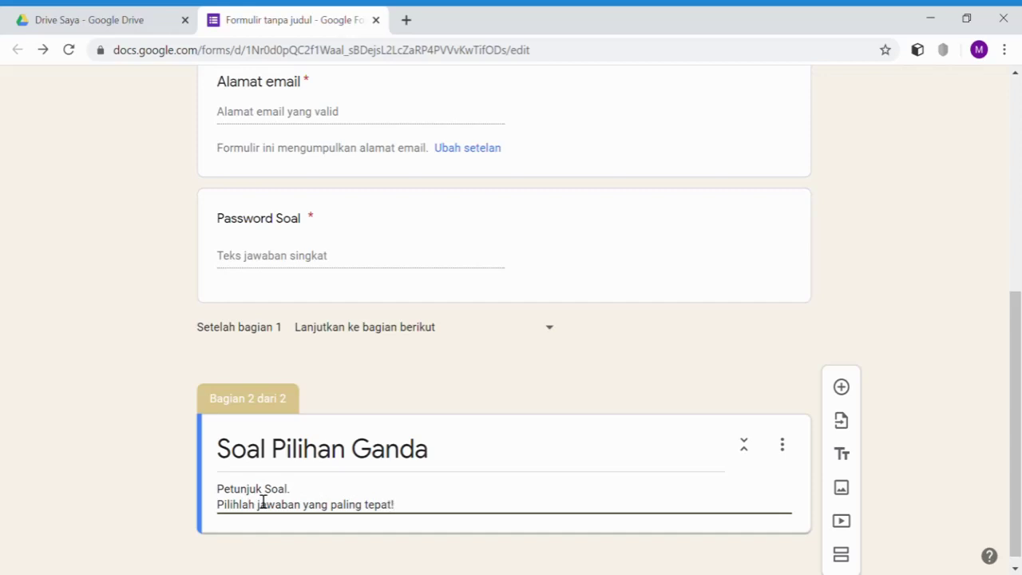
{"action": "scroll", "coordinate": [582, 463], "scroll_direction": "down", "scroll_amount": 1}
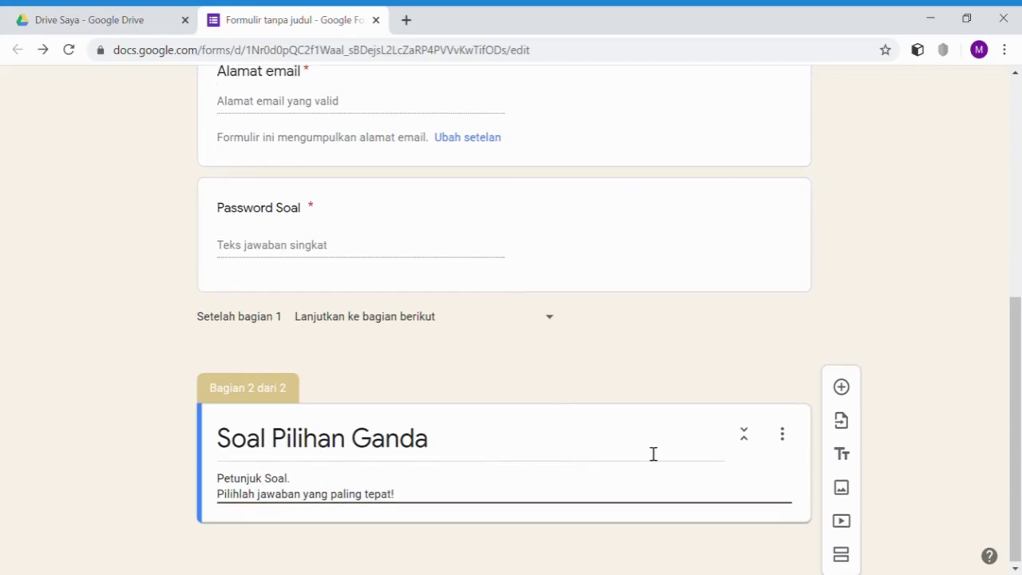
- Add a question and paste 'Hasil dari -20 x 7 : (-5) + 10' as its text, without numbering
{"action": "left_click", "coordinate": [841, 389]}
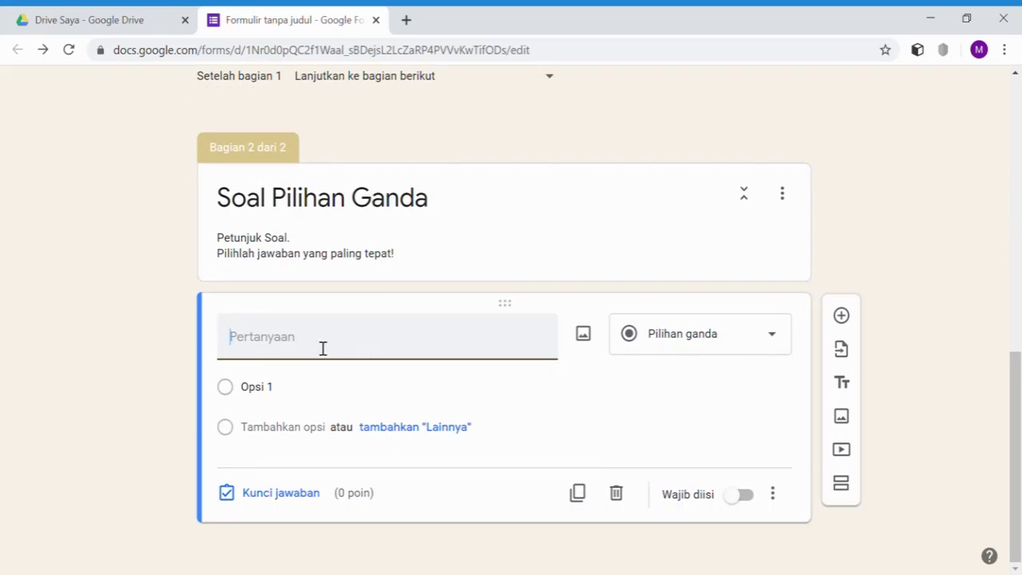
{"action": "type", "text": "nnnn"}
{"action": "key", "text": "BackSpace"}
{"action": "type", "text": "1.\tHasil dari -20 x 7 : (-5) + 10"}
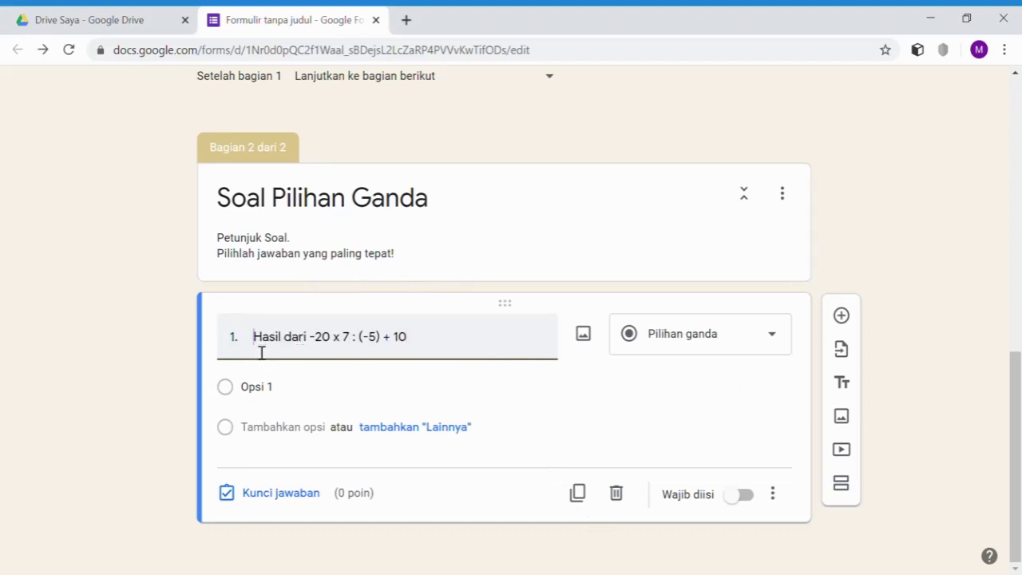
{"action": "key", "text": "BackSpace"}
{"action": "key", "text": "BackSpace"}
{"action": "key", "text": "BackSpace"}
- Enter the answer options -24, -18, 18 and 38
{"action": "left_click", "coordinate": [296, 399]}
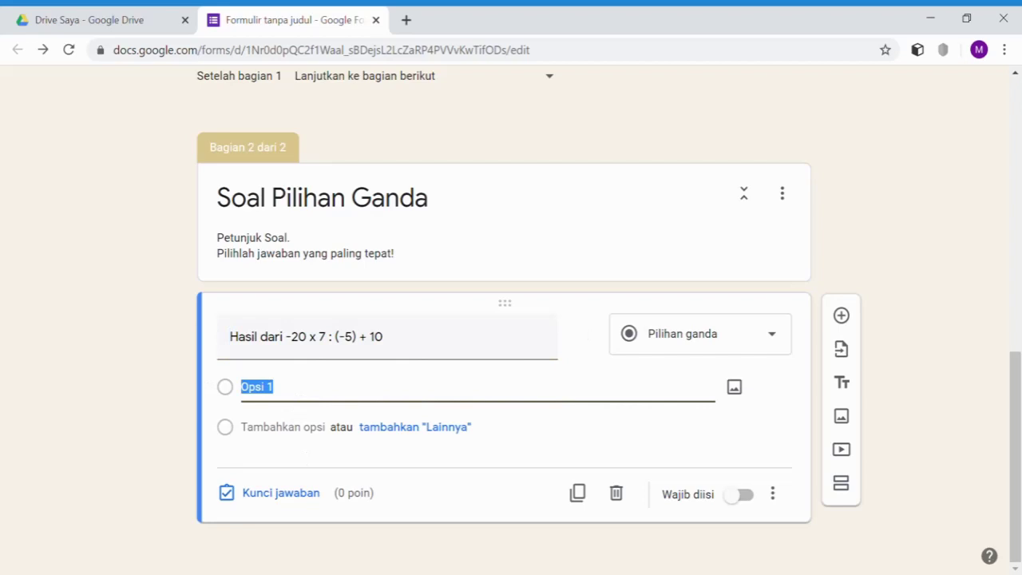
{"action": "key", "text": "alt+Tab"}
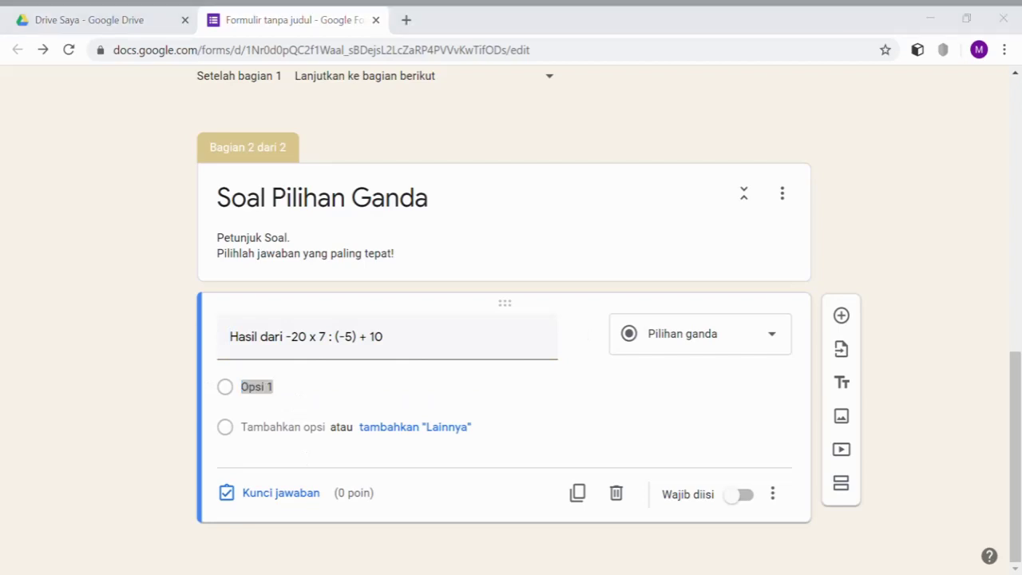
{"action": "key", "text": "alt+Tab"}
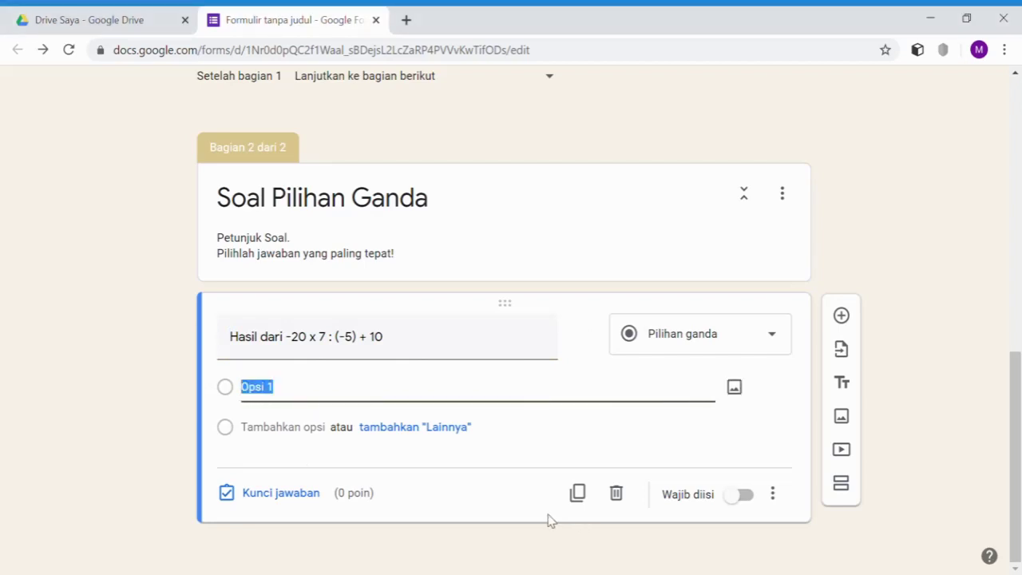
{"action": "type", "text": "-24"}
{"action": "key", "text": "Return"}
{"action": "type", "text": "-"}
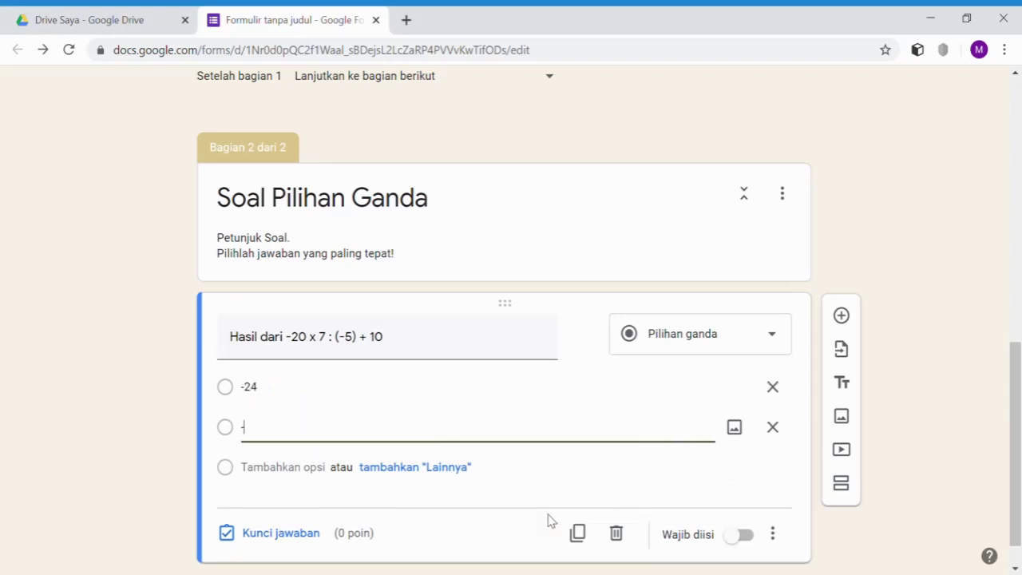
{"action": "type", "text": "18"}
{"action": "key", "text": "Return"}
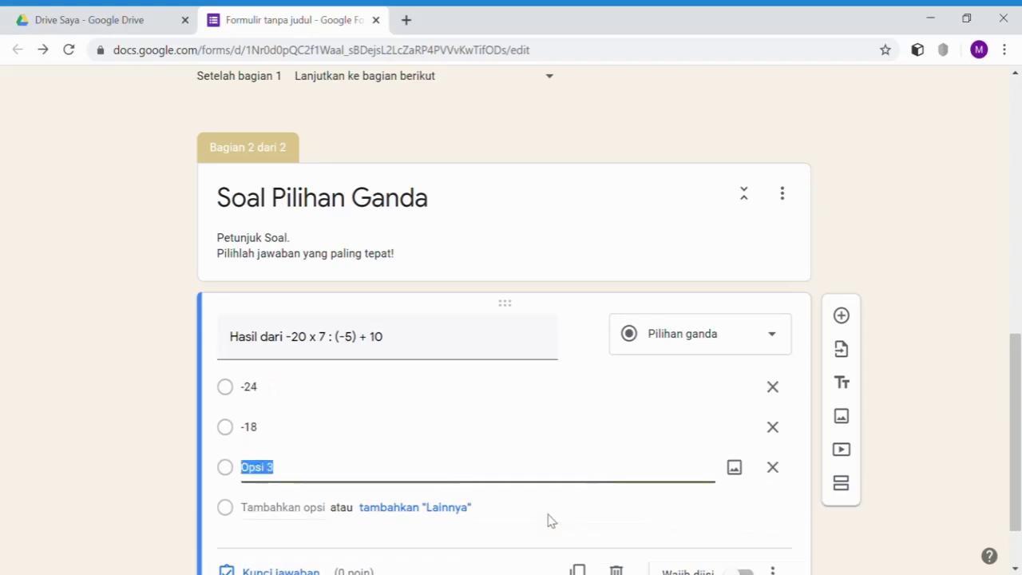
{"action": "type", "text": "18"}
{"action": "key", "text": "Return"}
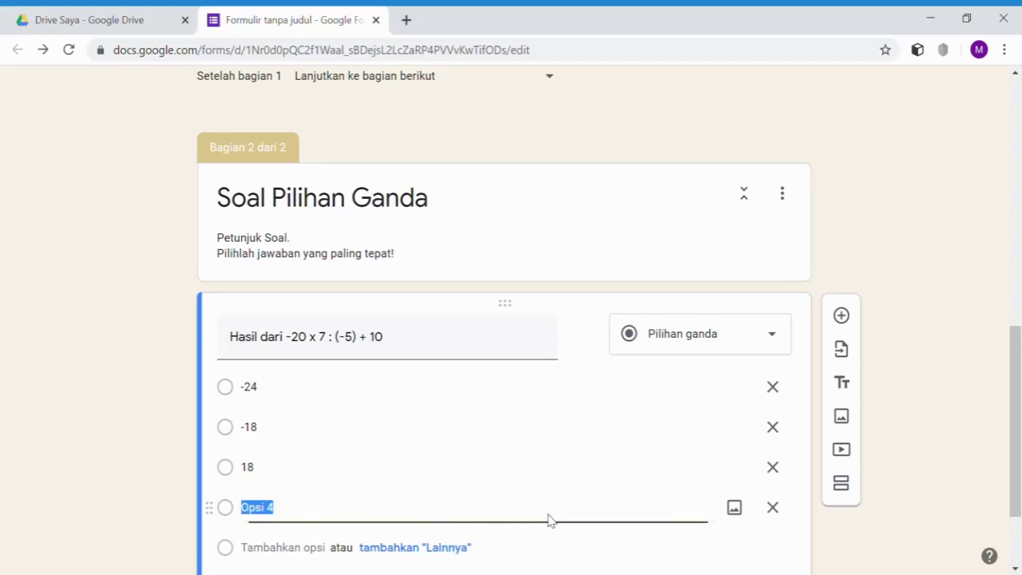
{"action": "type", "text": "38"}
{"action": "scroll", "coordinate": [495, 403], "scroll_direction": "down", "scroll_amount": 1}
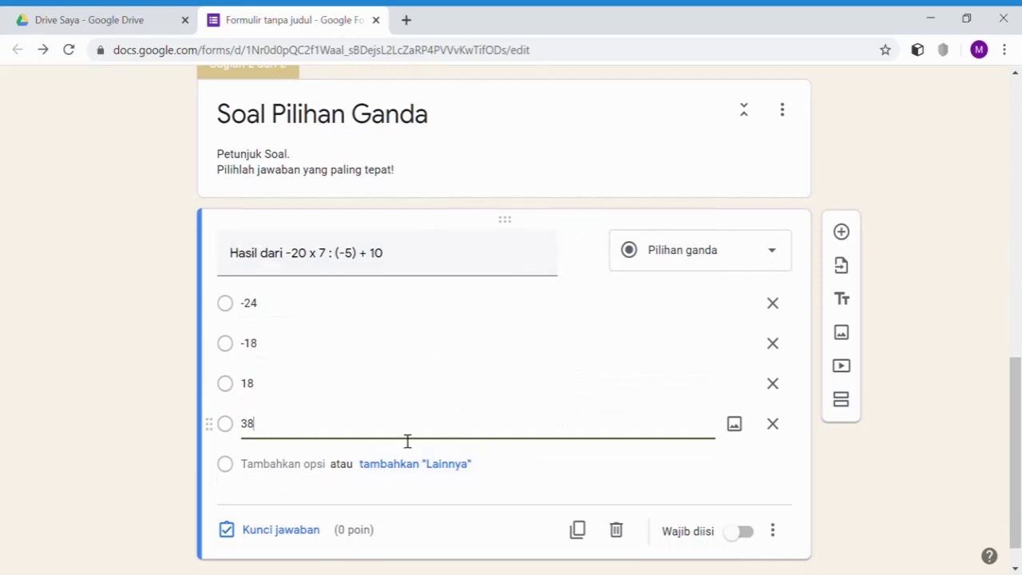
{"action": "scroll", "coordinate": [403, 441], "scroll_direction": "down", "scroll_amount": 1}
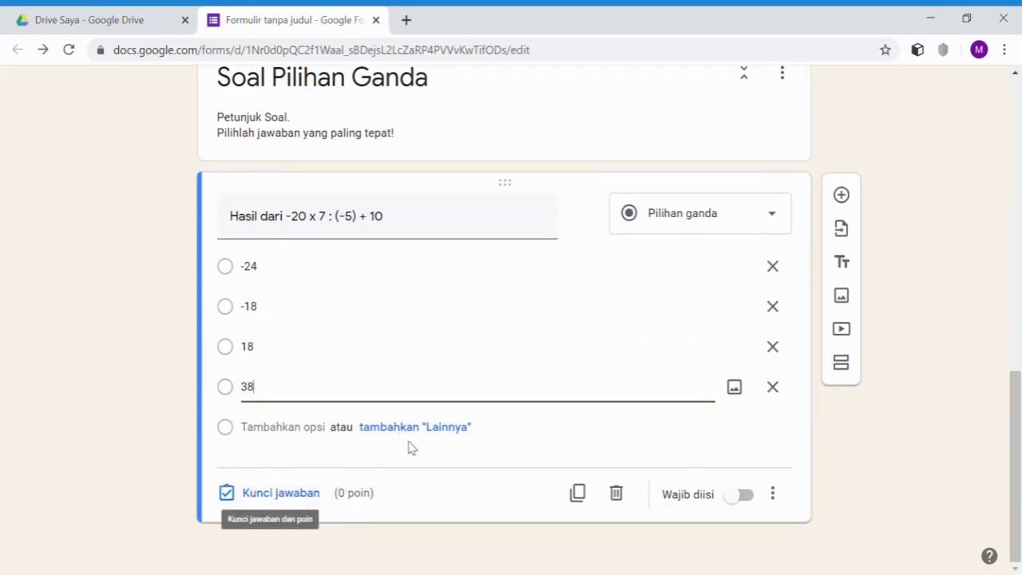
- In the answer key, mark 38 as correct and set the question to 1 point
{"action": "left_click", "coordinate": [281, 497]}
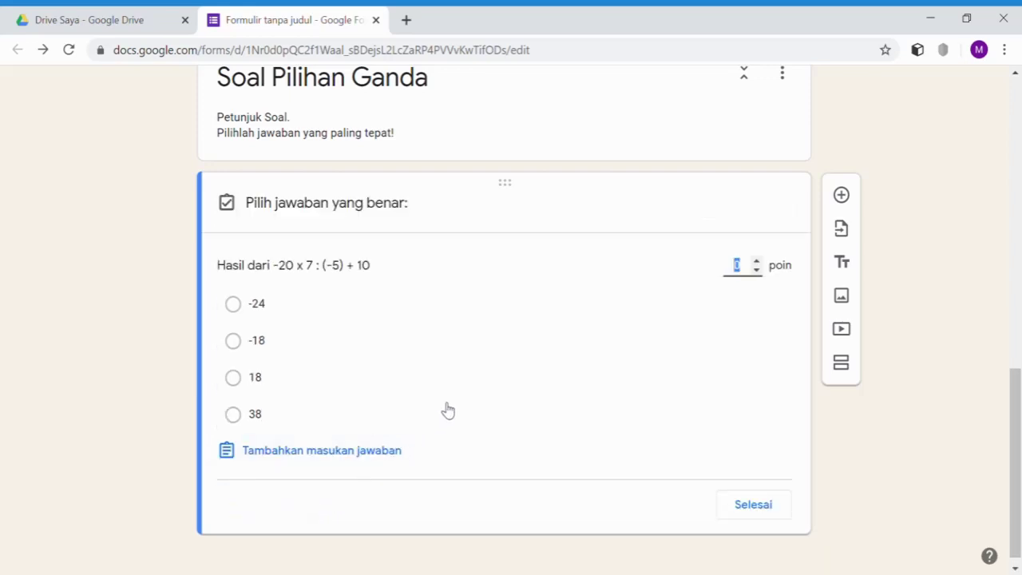
{"action": "left_click", "coordinate": [234, 417]}
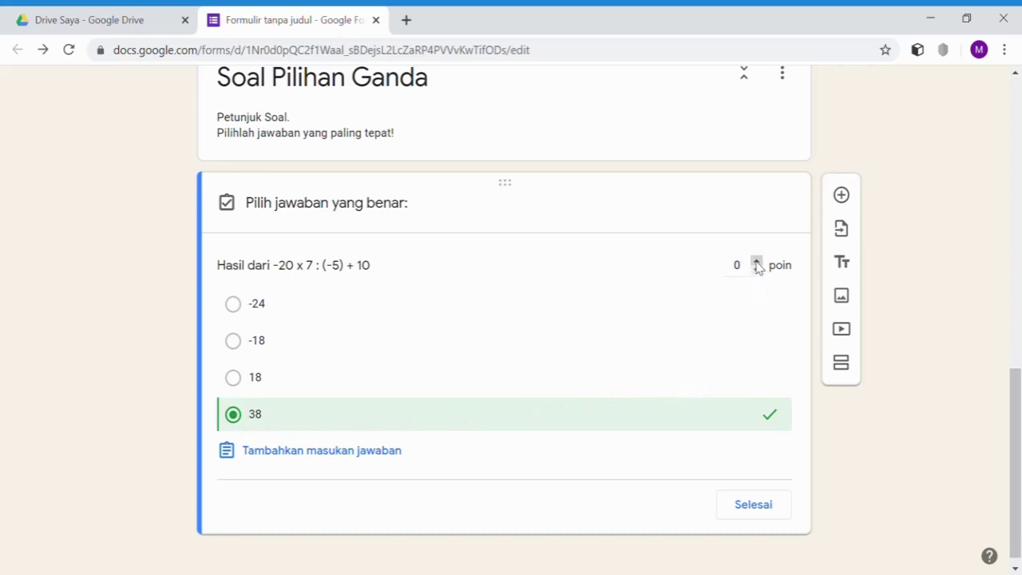
{"action": "left_click", "coordinate": [756, 264]}
{"action": "left_click", "coordinate": [751, 517]}
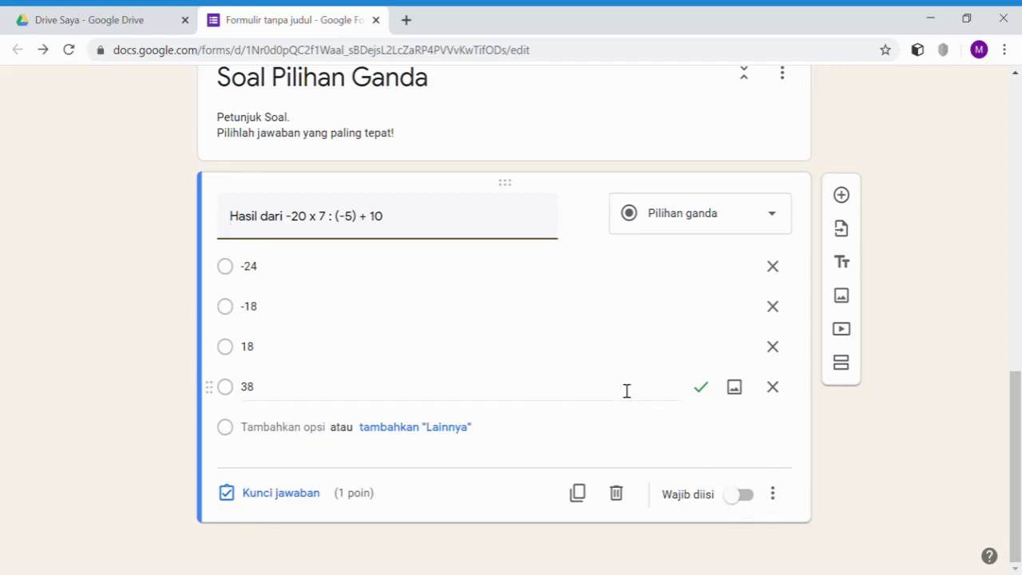
- Enable Acak urutan opsi on the -20 x 7 : (-5) + 10 question and confirm it's ticked
{"action": "scroll", "coordinate": [626, 390], "scroll_direction": "up", "scroll_amount": 4}
{"action": "scroll", "coordinate": [625, 396], "scroll_direction": "down", "scroll_amount": 4}
{"action": "left_click", "coordinate": [774, 495]}
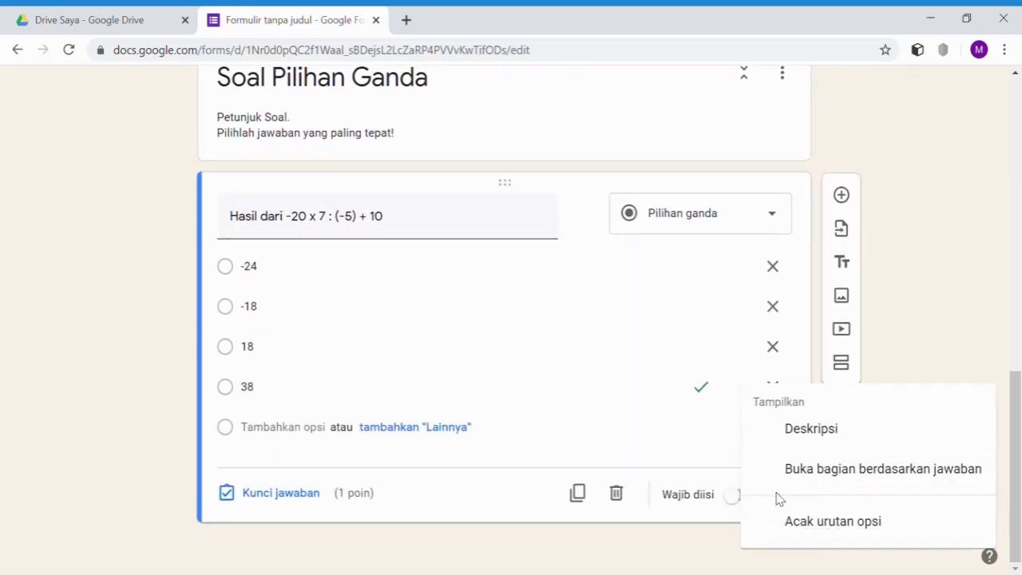
{"action": "left_click", "coordinate": [825, 529]}
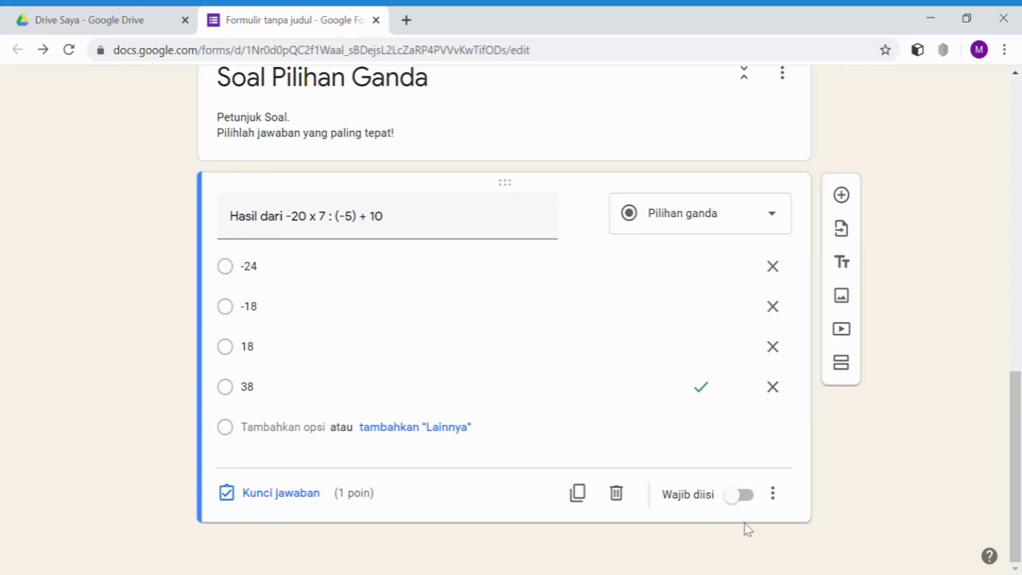
{"action": "left_click", "coordinate": [773, 495]}
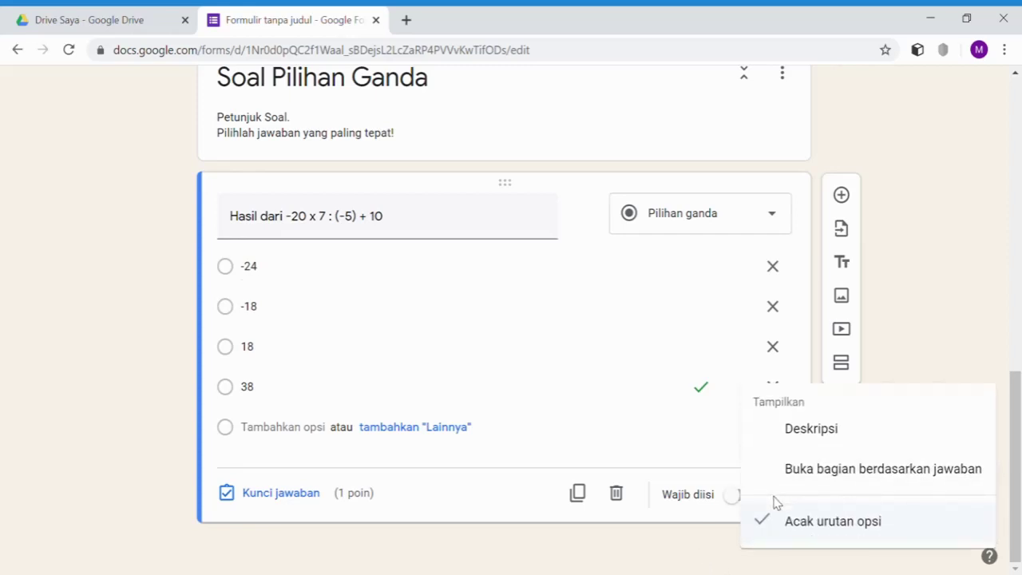
{"action": "left_click", "coordinate": [704, 427]}
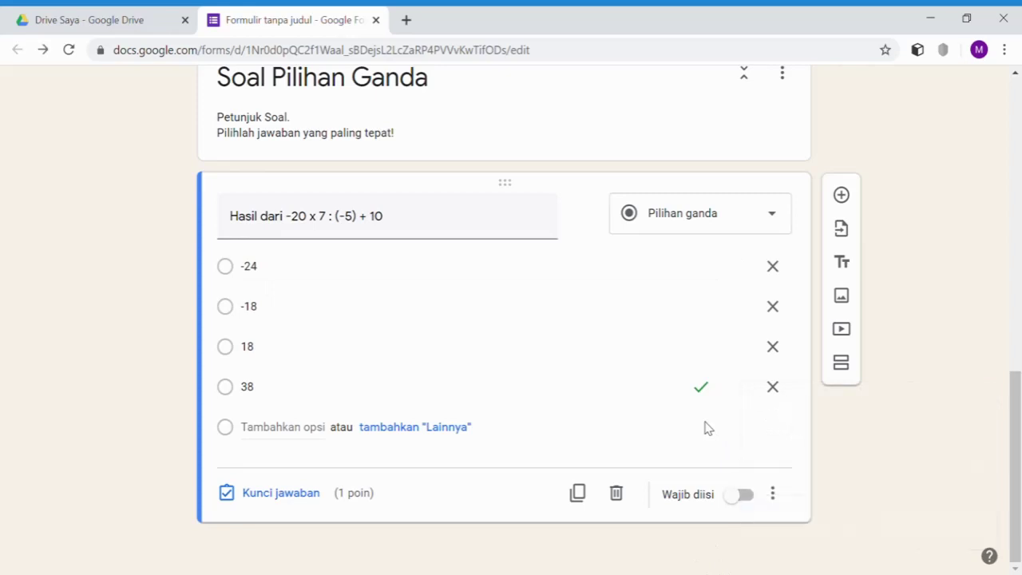
- Add a new question with the text 'Hasil dari -19 + 23 - 4 × 5 + 25 adalah . . . .' without numbering
{"action": "left_click", "coordinate": [848, 201]}
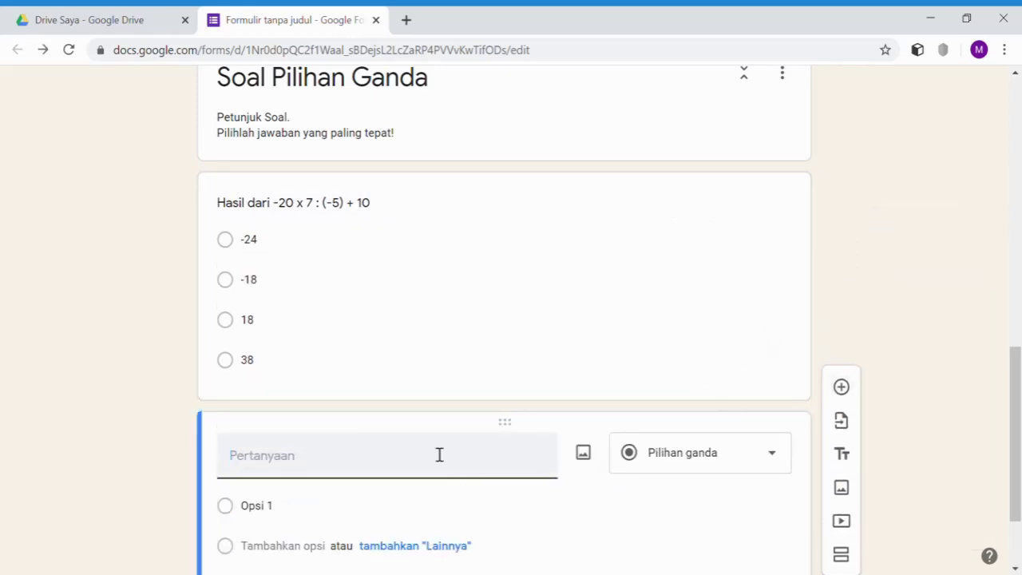
{"action": "scroll", "coordinate": [459, 483], "scroll_direction": "down", "scroll_amount": 1}
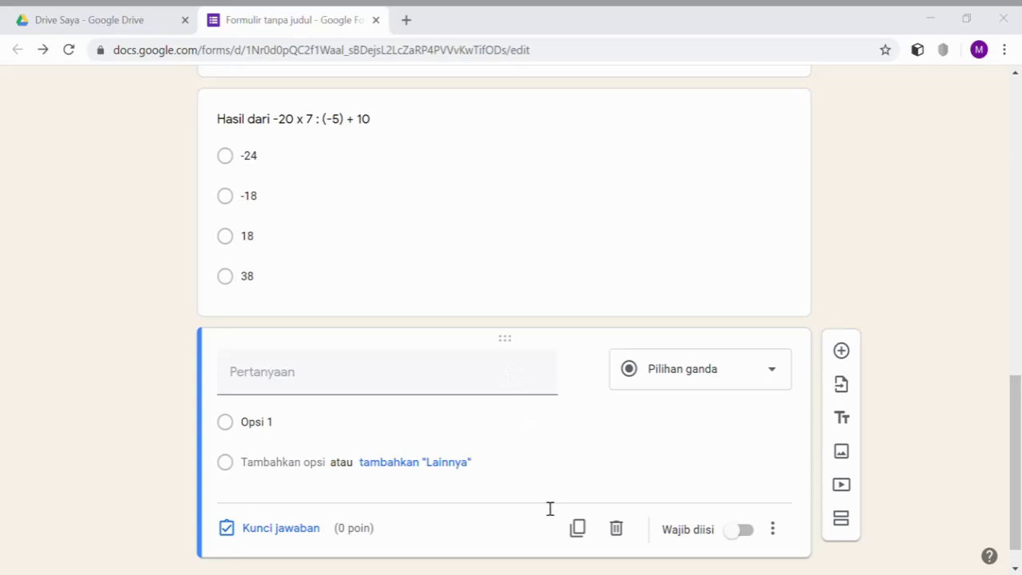
{"action": "key", "text": "alt+Tab"}
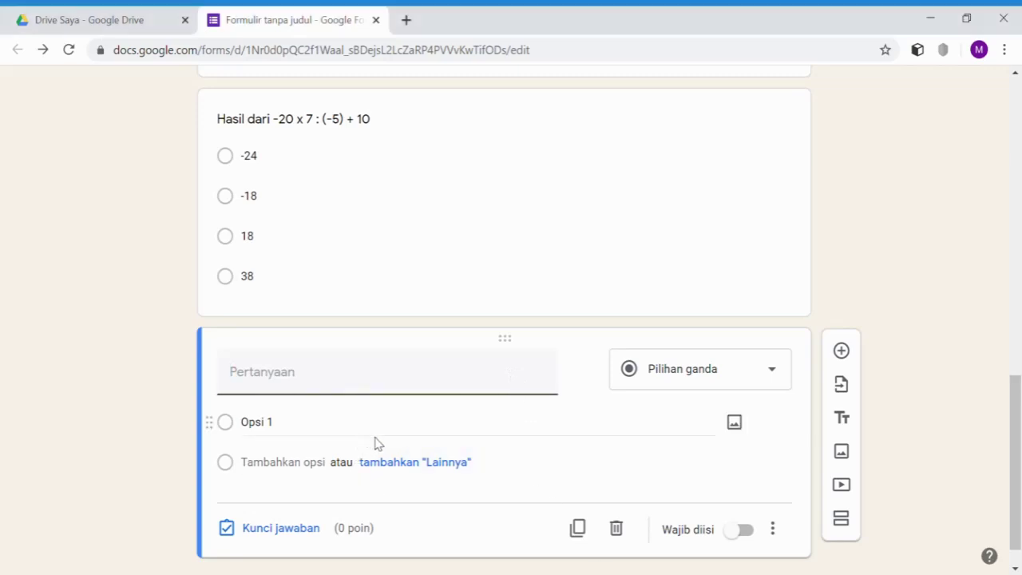
{"action": "type", "text": "2.\tHasil dari -19 + 23 - 4 × 5 + 25 adalah . . . ."}
{"action": "left_click", "coordinate": [260, 376]}
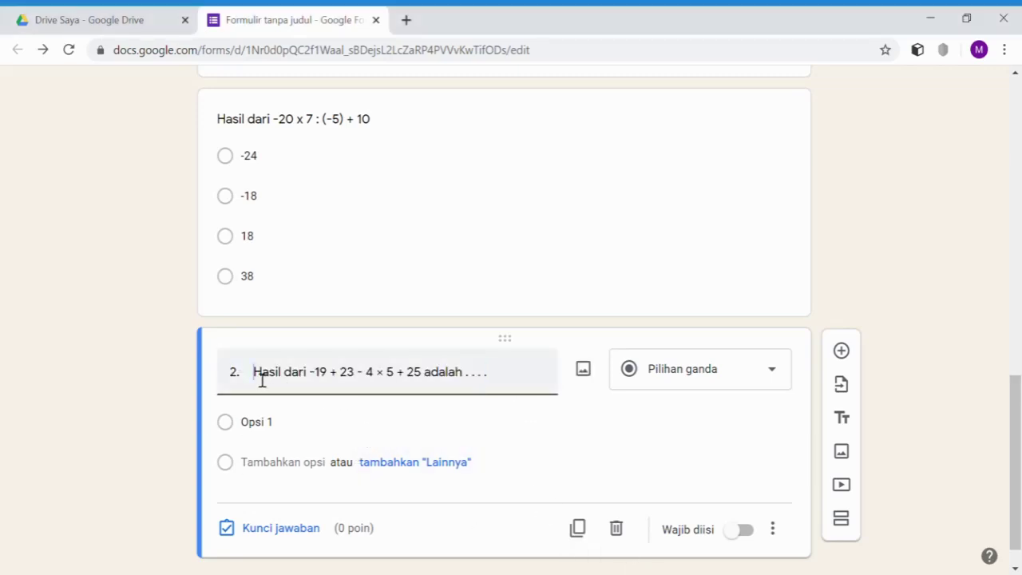
{"action": "key", "text": "BackSpace"}
{"action": "key", "text": "BackSpace"}
{"action": "key", "text": "BackSpace"}
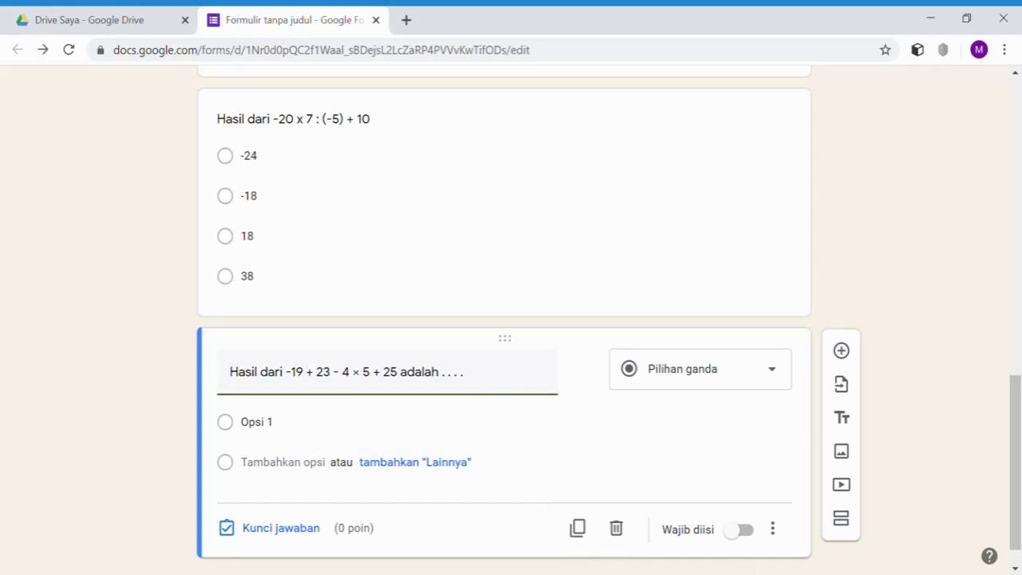
{"action": "key", "text": "alt+Tab"}
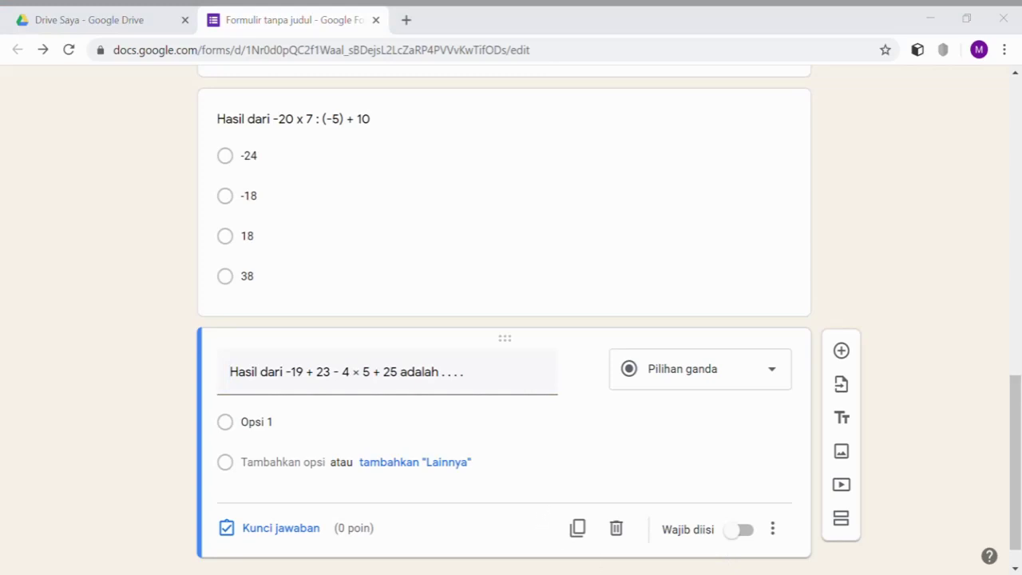
{"action": "key", "text": "alt+Tab"}
- Fill in the answer options 6, 9, 25 and 17
{"action": "left_click", "coordinate": [298, 422]}
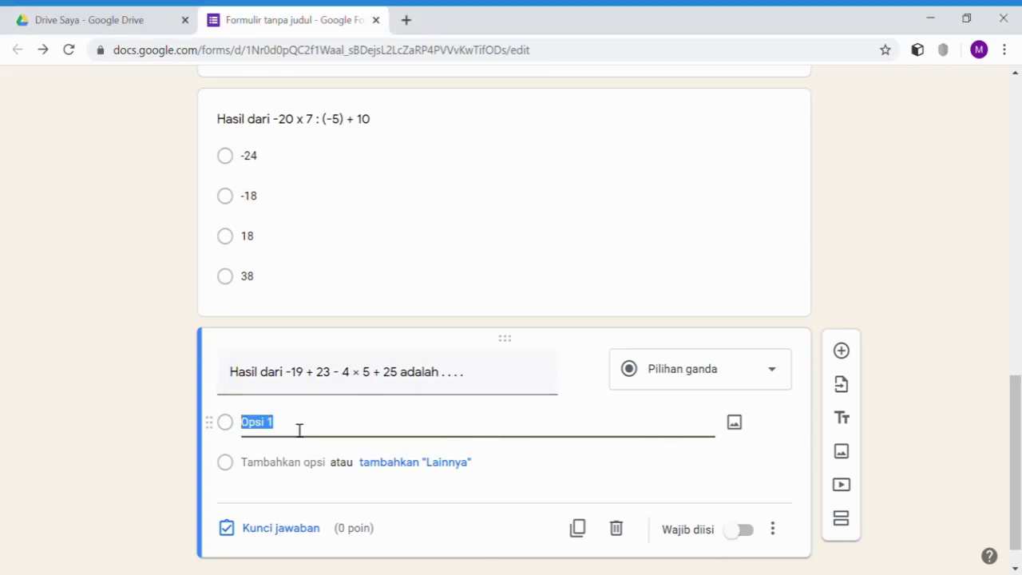
{"action": "key", "text": "Return"}
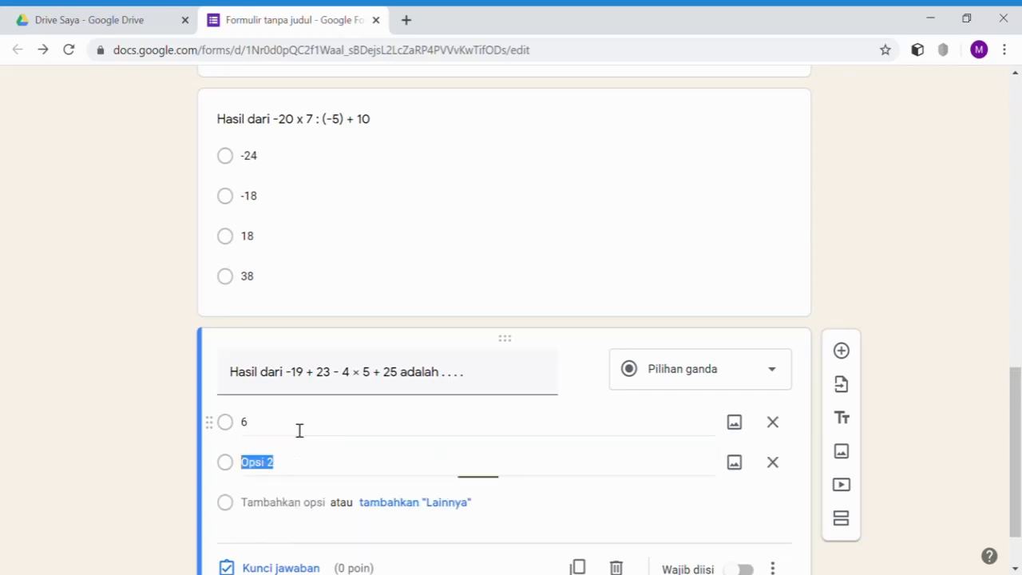
{"action": "type", "text": "9"}
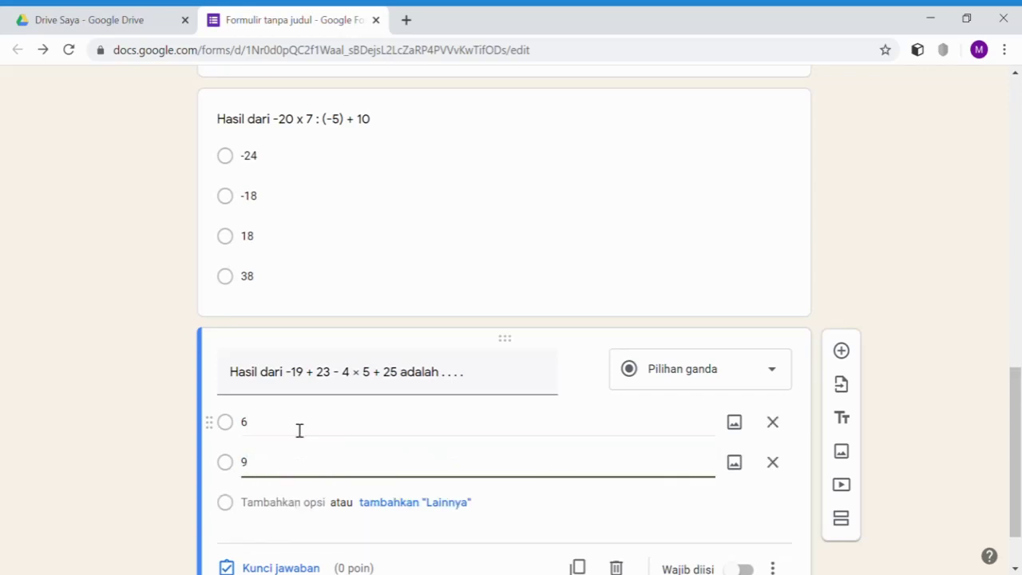
{"action": "key", "text": "Return"}
{"action": "type", "text": "2"}
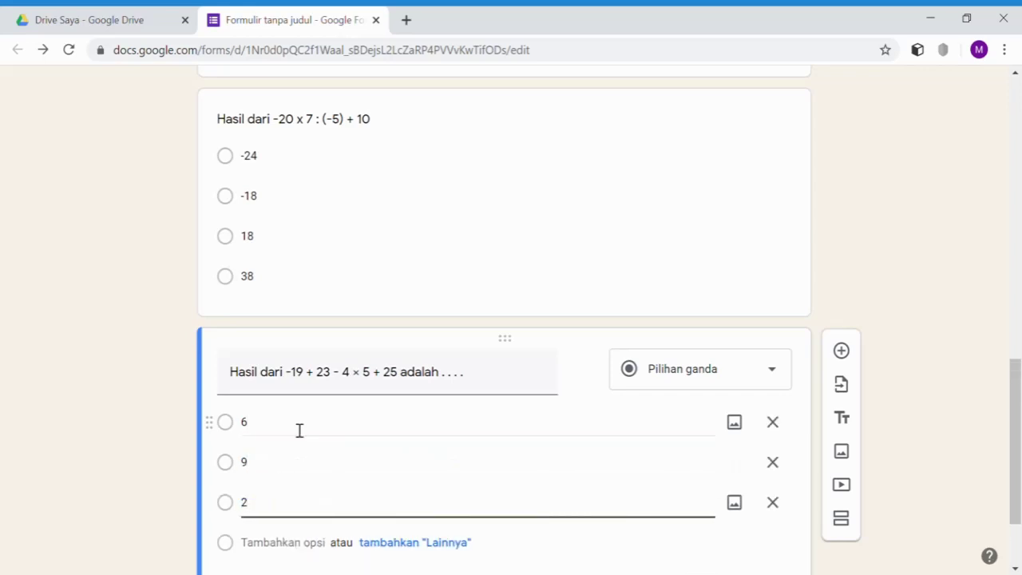
{"action": "type", "text": "5"}
{"action": "key", "text": "Return"}
{"action": "type", "text": "17"}
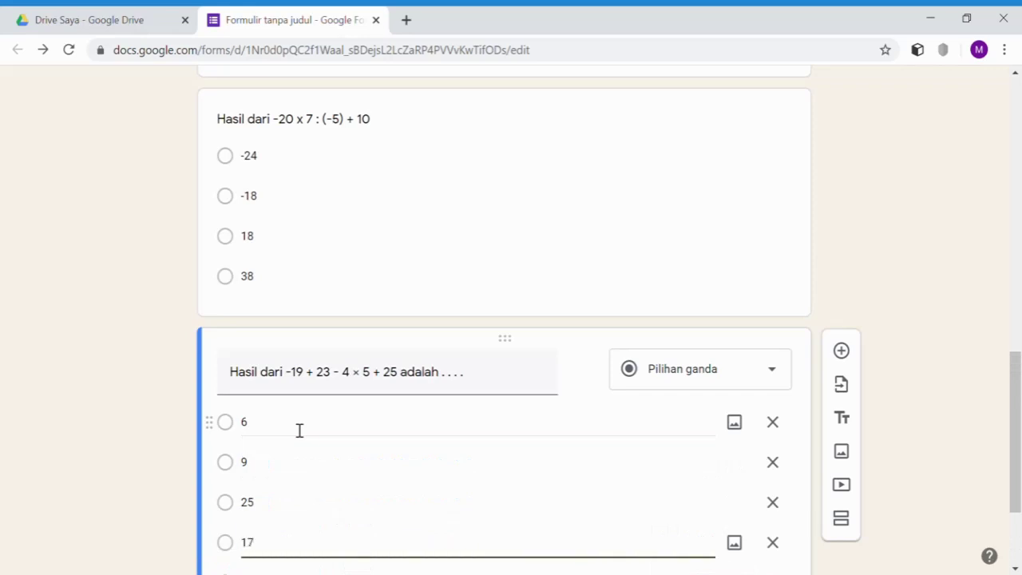
{"action": "scroll", "coordinate": [404, 433], "scroll_direction": "down", "scroll_amount": 3}
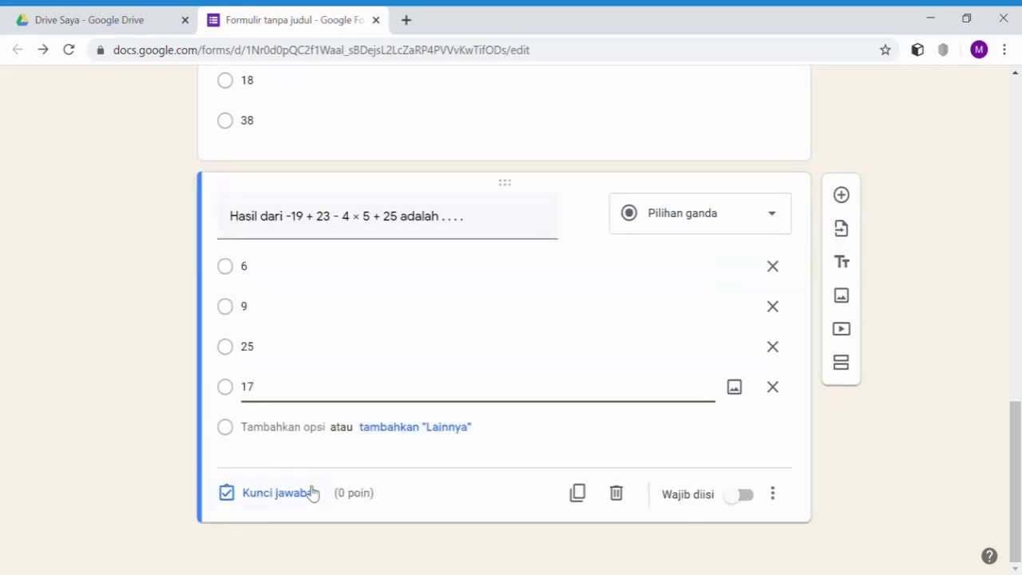
- In the answer key for -19 + 23 - 4 × 5 + 25, mark 25 correct, worth 1 point
{"action": "left_click", "coordinate": [296, 497]}
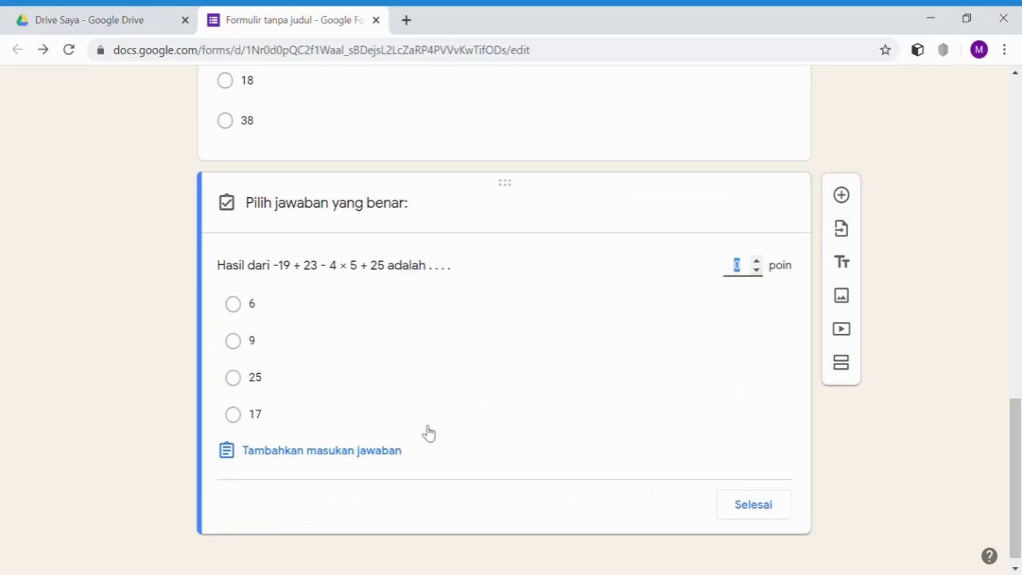
{"action": "left_click", "coordinate": [238, 379]}
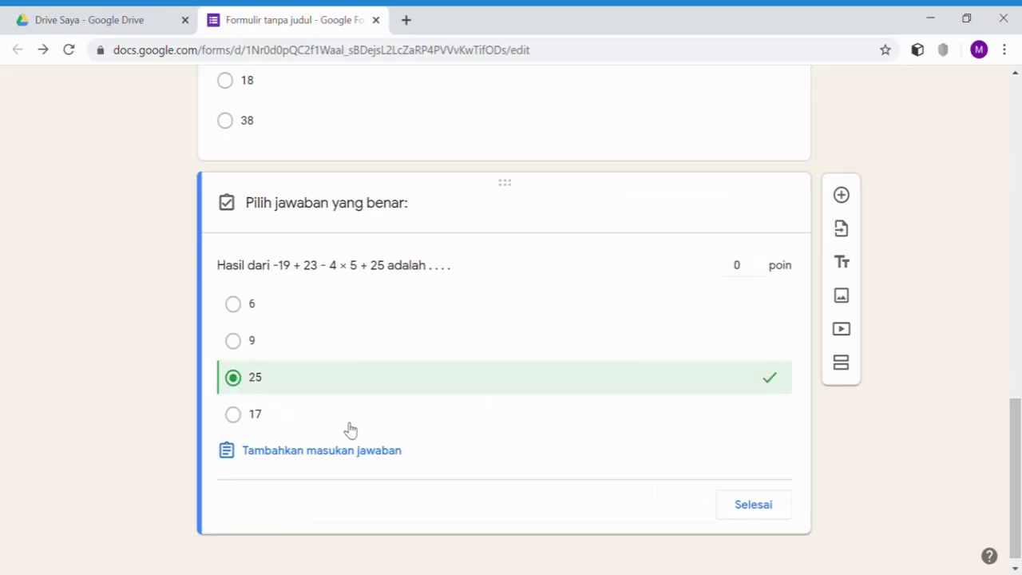
{"action": "left_click", "coordinate": [755, 261]}
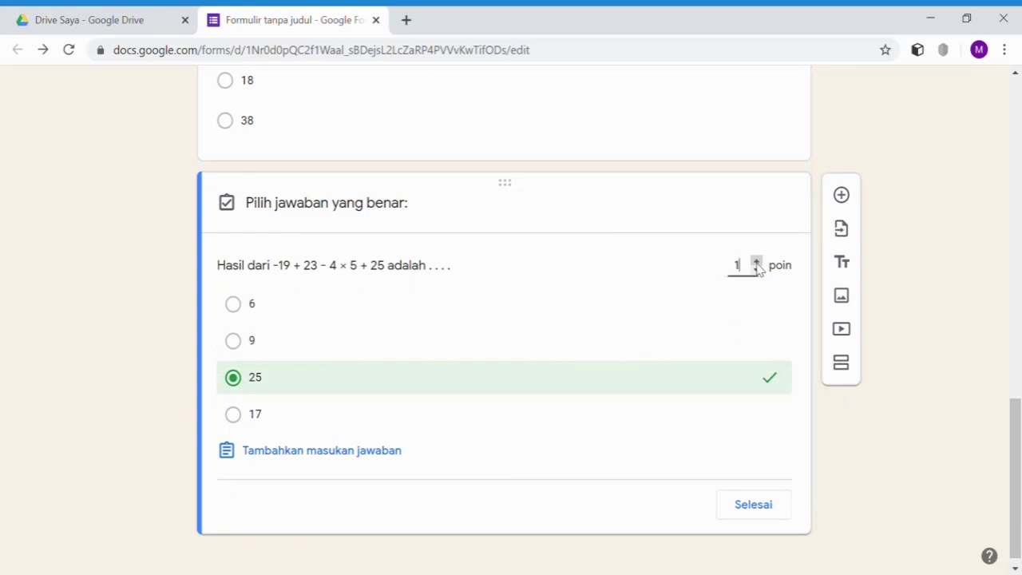
{"action": "left_click", "coordinate": [746, 515]}
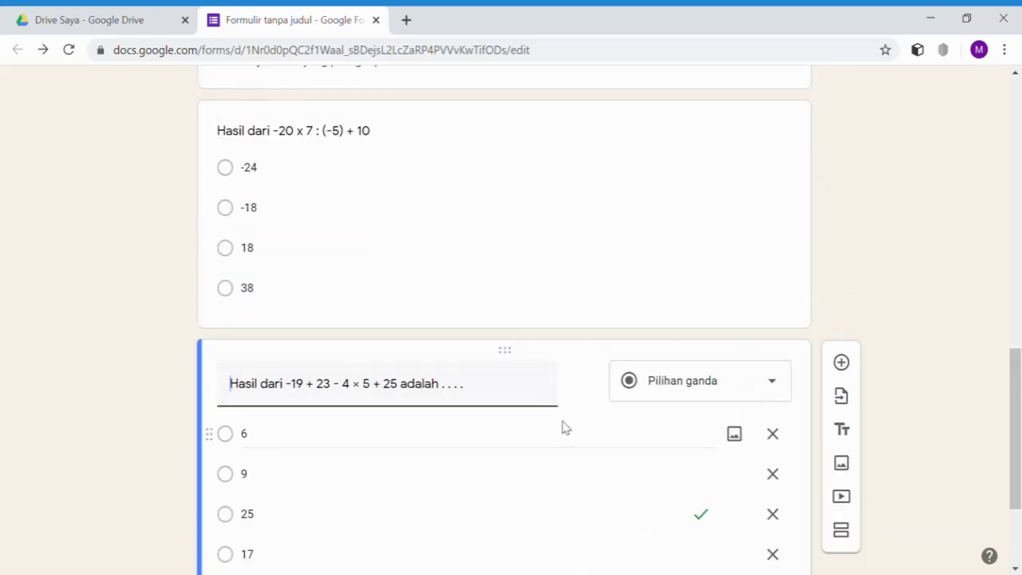
{"action": "scroll", "coordinate": [563, 441], "scroll_direction": "up", "scroll_amount": 4}
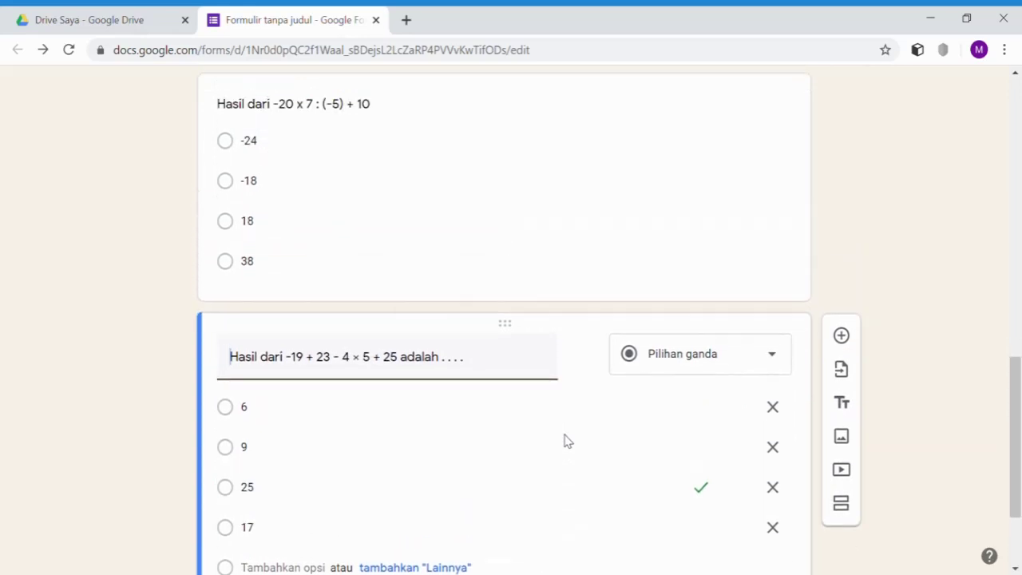
{"action": "scroll", "coordinate": [596, 349], "scroll_direction": "down", "scroll_amount": 3}
{"action": "scroll", "coordinate": [598, 375], "scroll_direction": "down", "scroll_amount": 1}
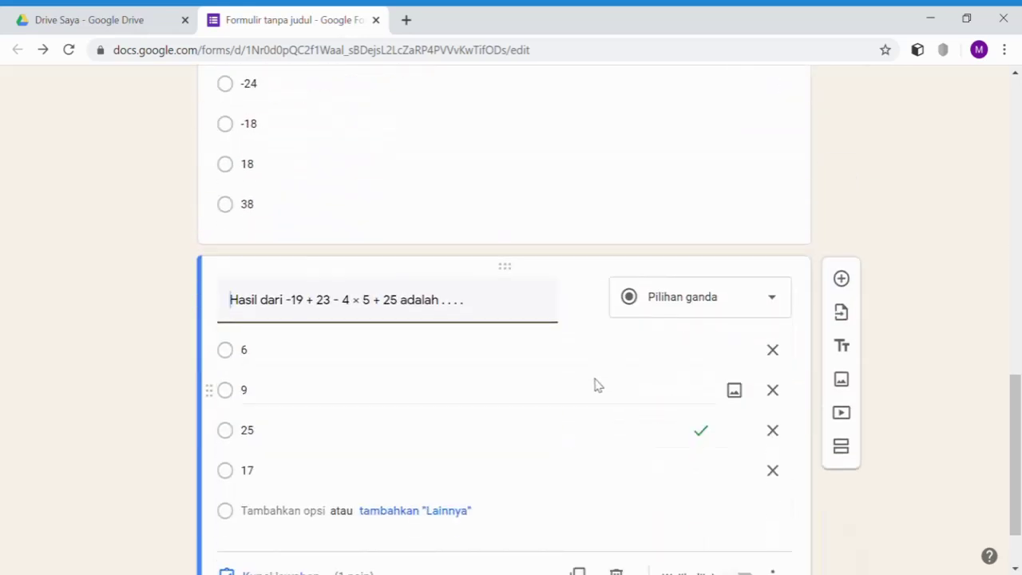
{"action": "scroll", "coordinate": [587, 415], "scroll_direction": "down", "scroll_amount": 2}
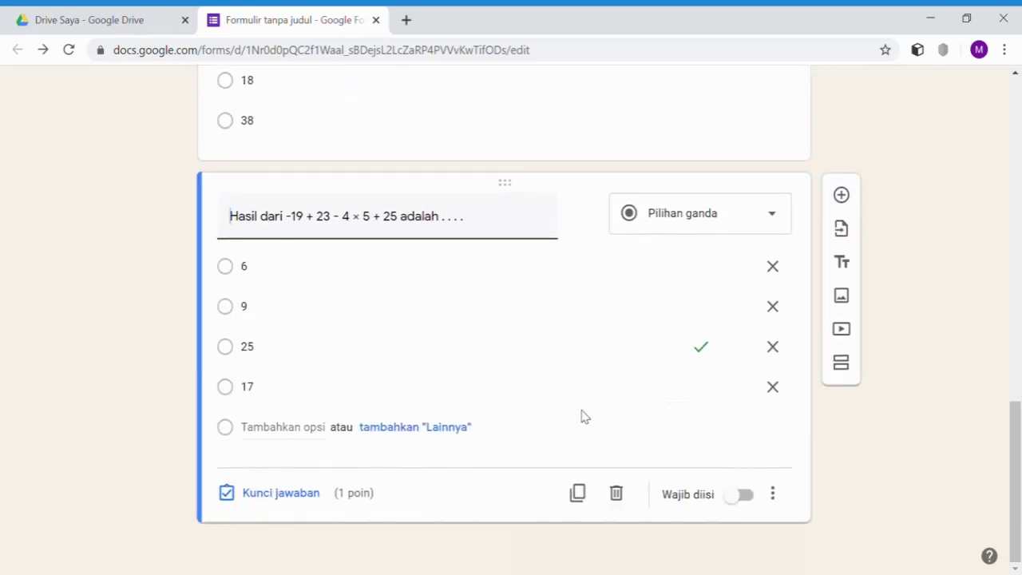
{"action": "scroll", "coordinate": [582, 415], "scroll_direction": "up", "scroll_amount": 6}
{"action": "scroll", "coordinate": [586, 430], "scroll_direction": "up", "scroll_amount": 3}
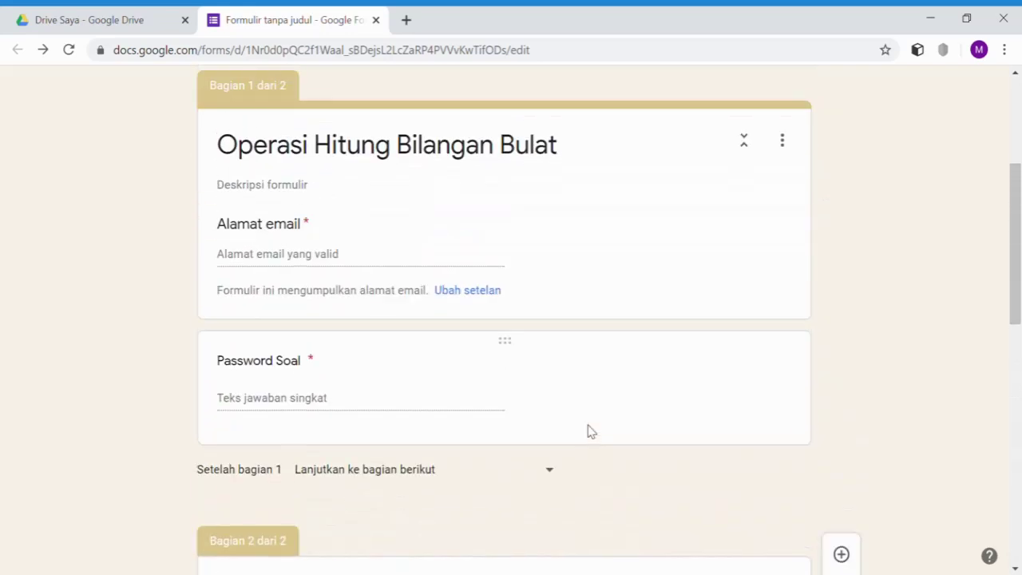
{"action": "scroll", "coordinate": [591, 431], "scroll_direction": "up", "scroll_amount": 3}
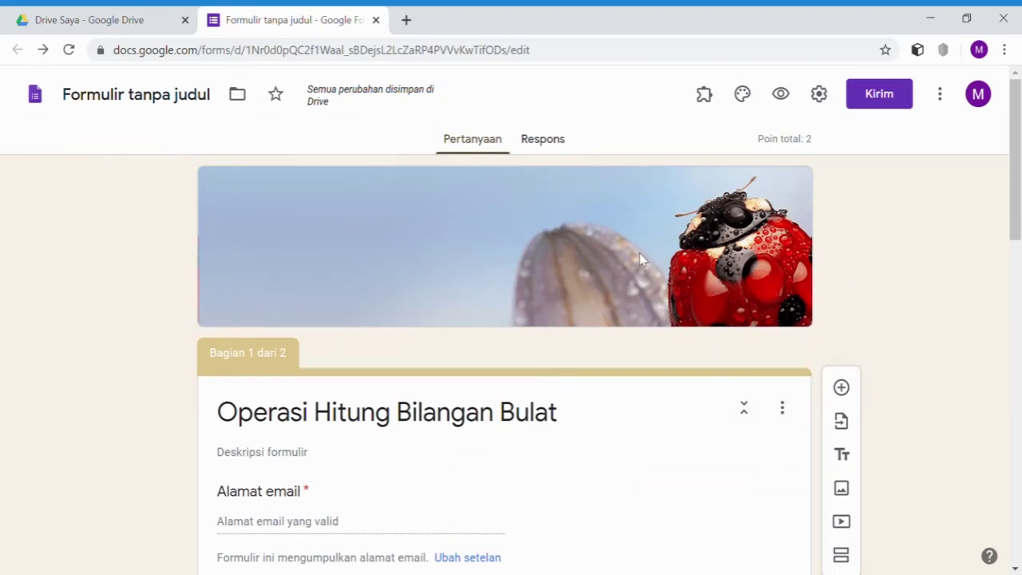
- From the Respons tab's more-options menu, choose Pilih tujuan tanggapan to pick a response destination
{"action": "left_click", "coordinate": [543, 142]}
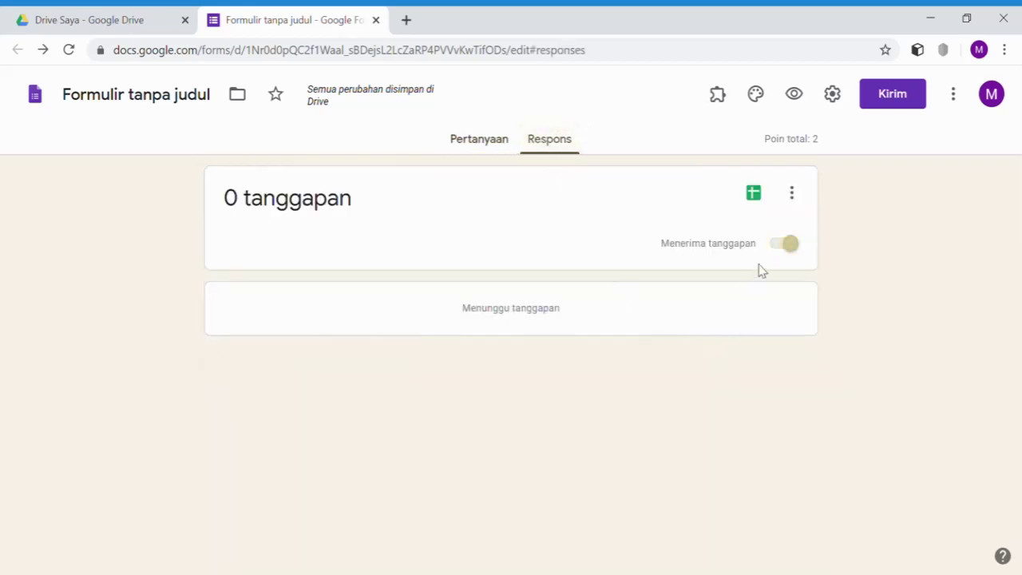
{"action": "left_click", "coordinate": [793, 199]}
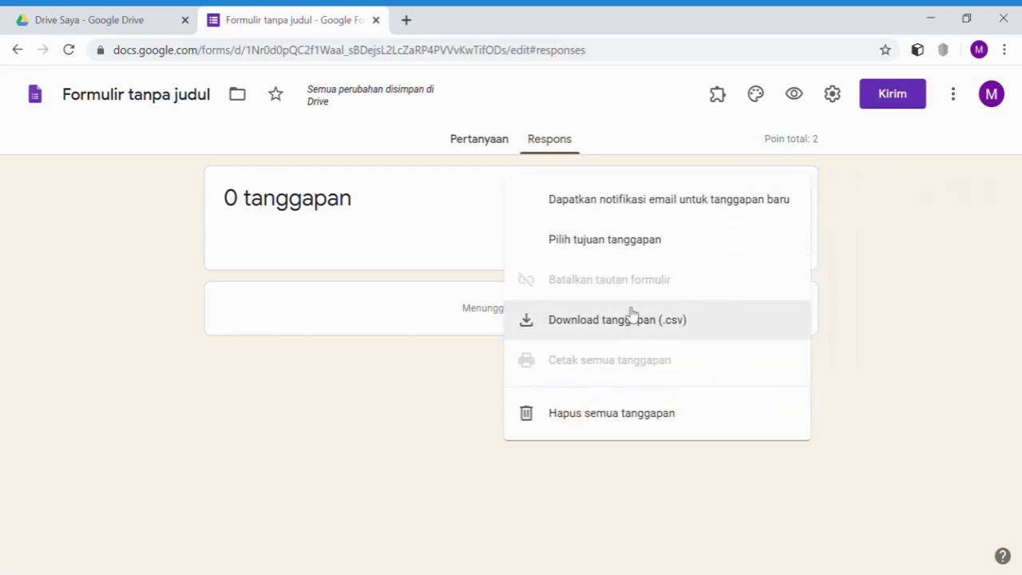
{"action": "left_click", "coordinate": [622, 249]}
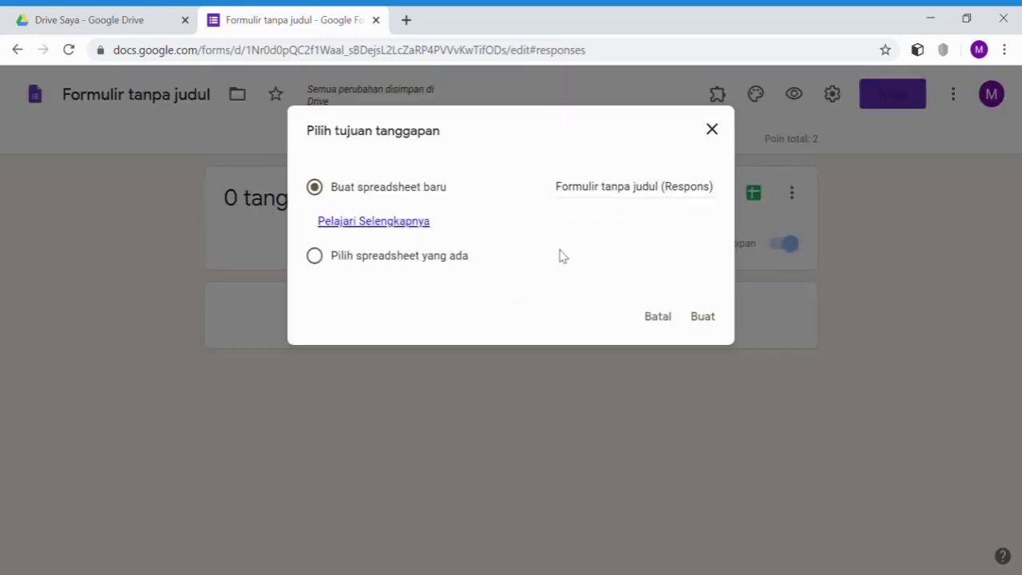
- Create a new response spreadsheet named 'Inputan Kuis Bilbul' and return to Google Drive
{"action": "left_click", "coordinate": [569, 192]}
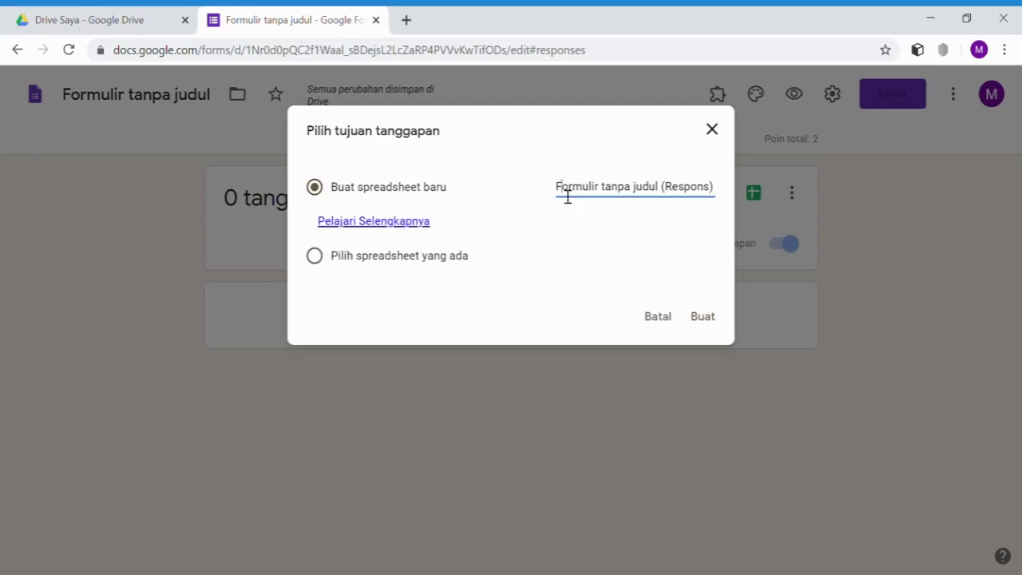
{"action": "left_click_drag", "start_coordinate": [565, 195], "coordinate": [711, 200]}
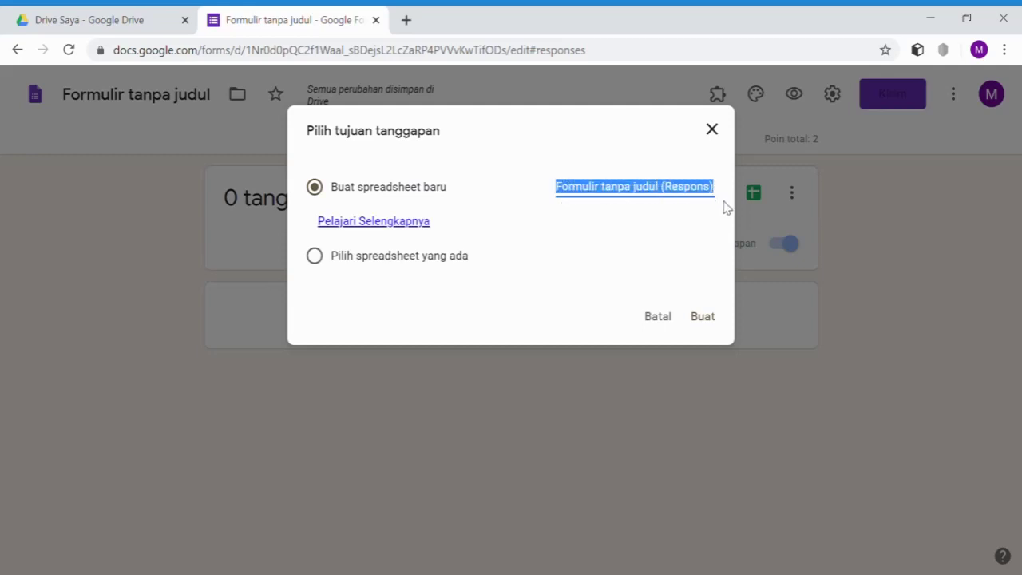
{"action": "type", "text": "N"}
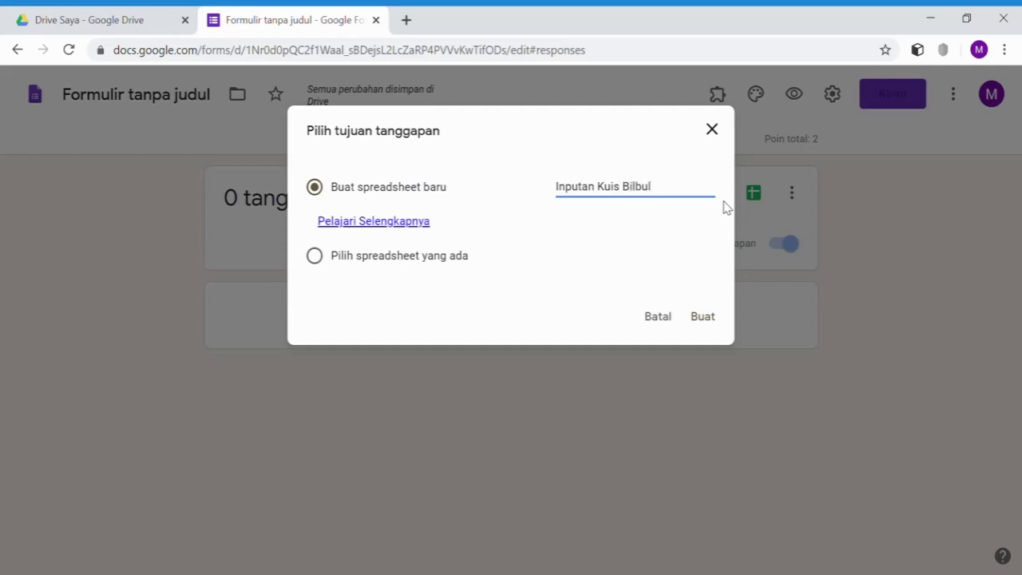
{"action": "left_click", "coordinate": [702, 317]}
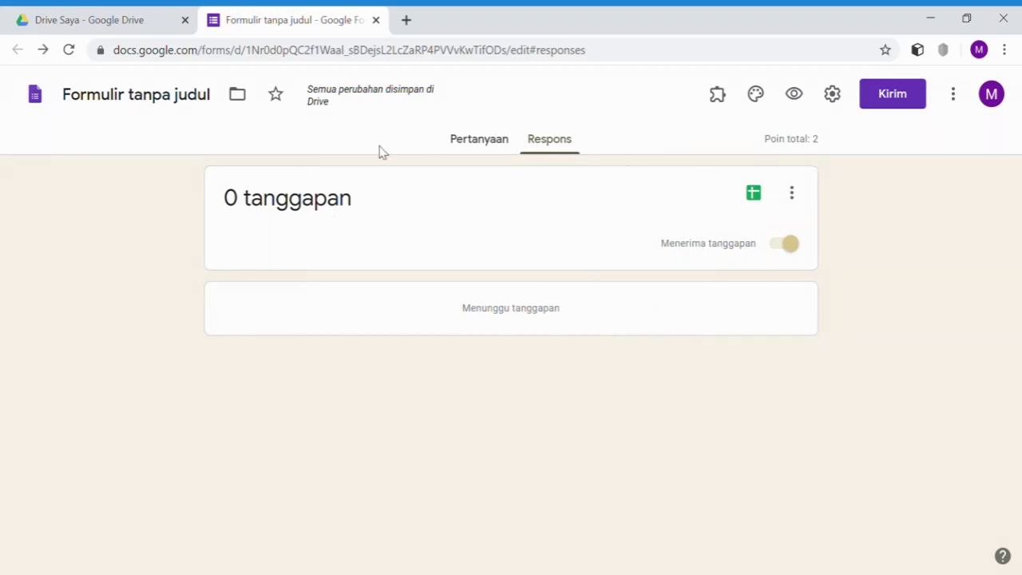
{"action": "left_click", "coordinate": [82, 26]}
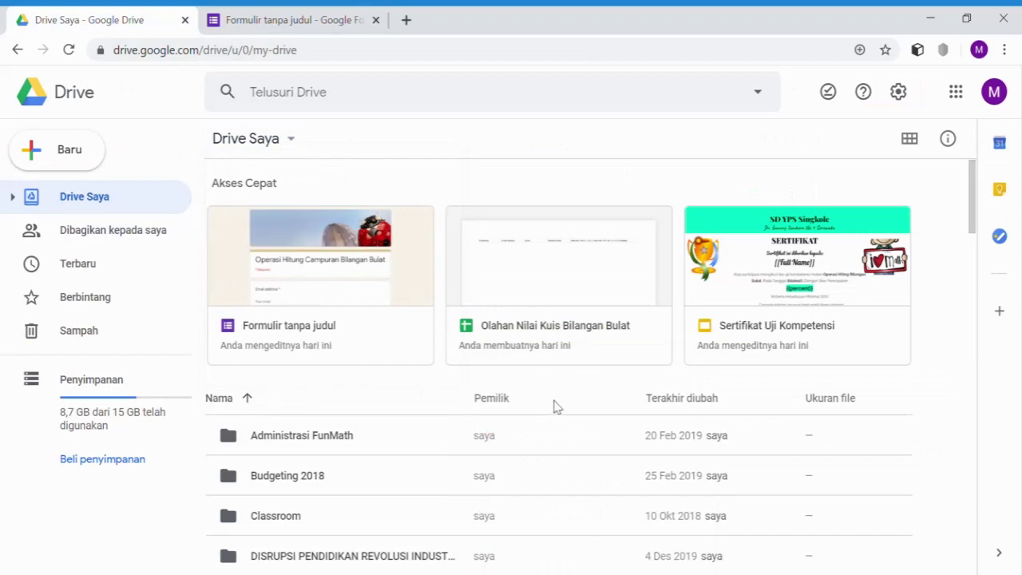
- Scroll the Drive Saya file list down to the new Inputan Kuis Bilbul spreadsheet
{"action": "scroll", "coordinate": [557, 405], "scroll_direction": "down", "scroll_amount": 15}
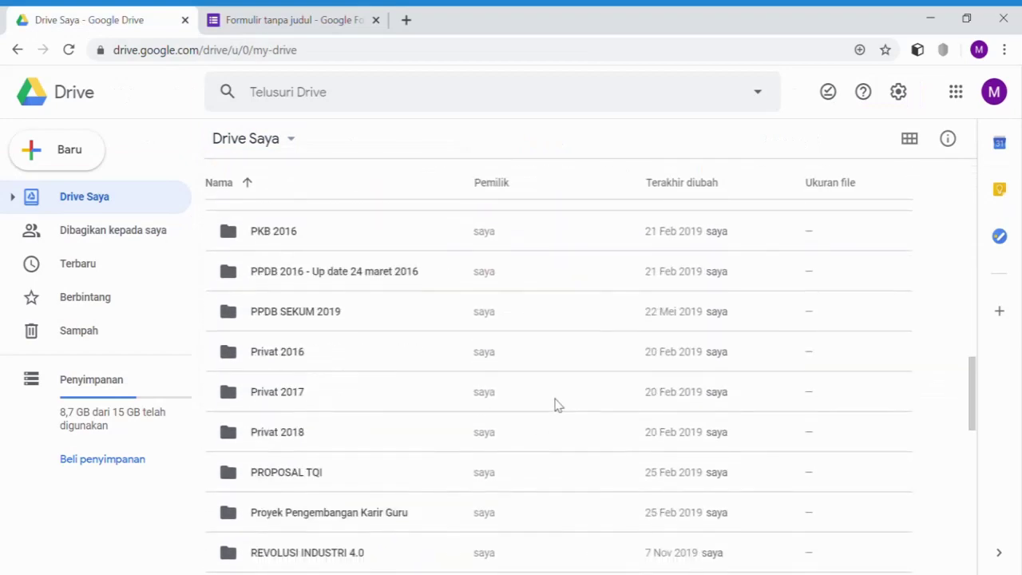
{"action": "scroll", "coordinate": [557, 406], "scroll_direction": "down", "scroll_amount": 4}
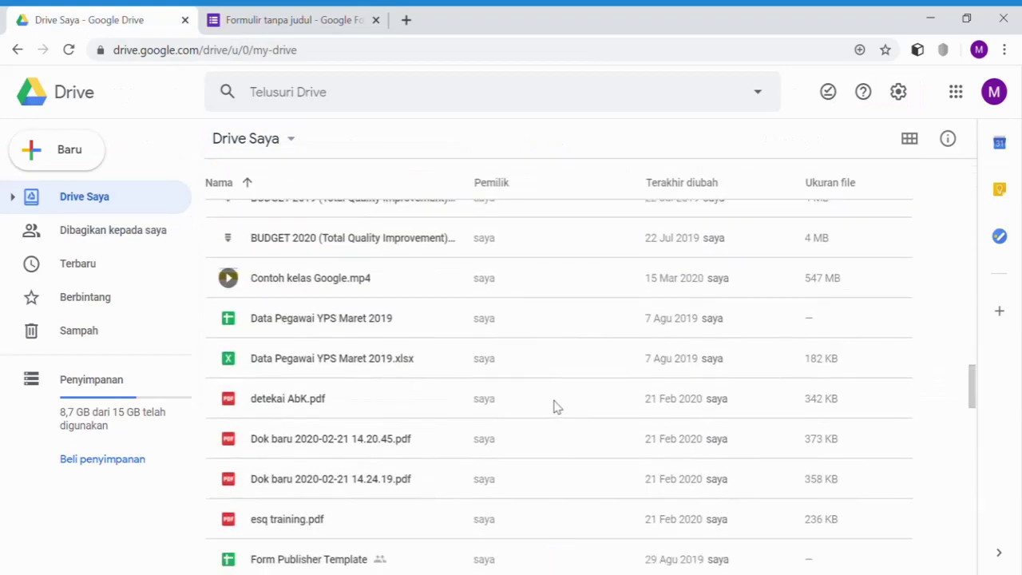
{"action": "scroll", "coordinate": [557, 405], "scroll_direction": "down", "scroll_amount": 5}
{"action": "scroll", "coordinate": [558, 405], "scroll_direction": "down", "scroll_amount": 2}
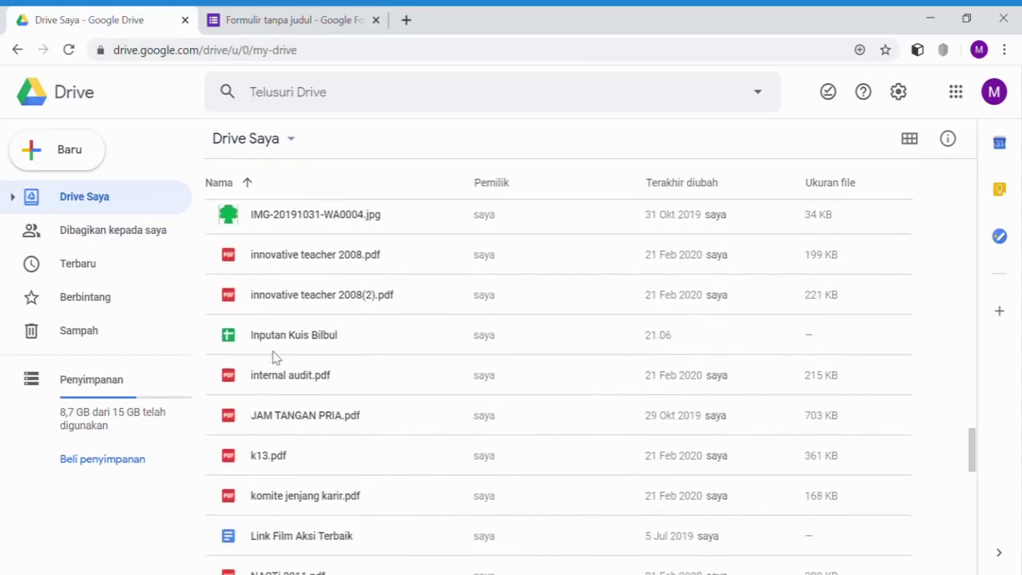
- Open Inputan Kuis Bilbul to check its Form Responses 1 headers, then go back to the form tab
{"action": "double_click", "coordinate": [281, 337]}
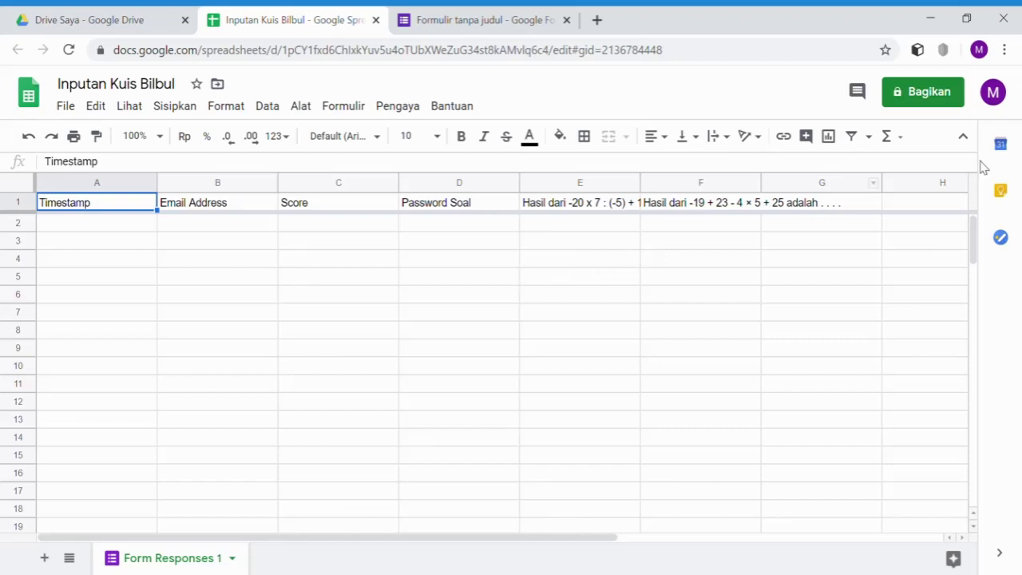
{"action": "left_click", "coordinate": [467, 20]}
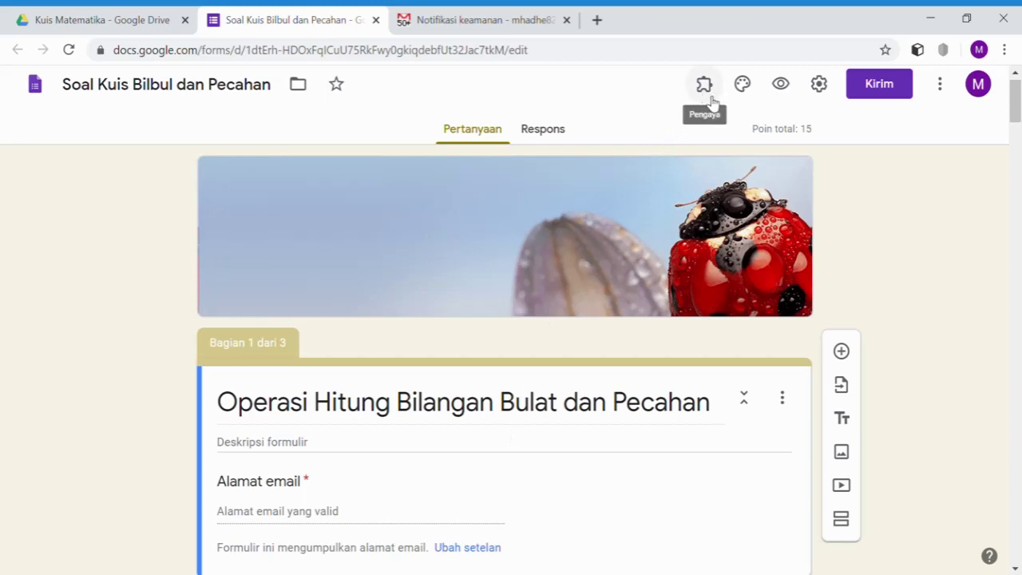
{"action": "left_click", "coordinate": [942, 90]}
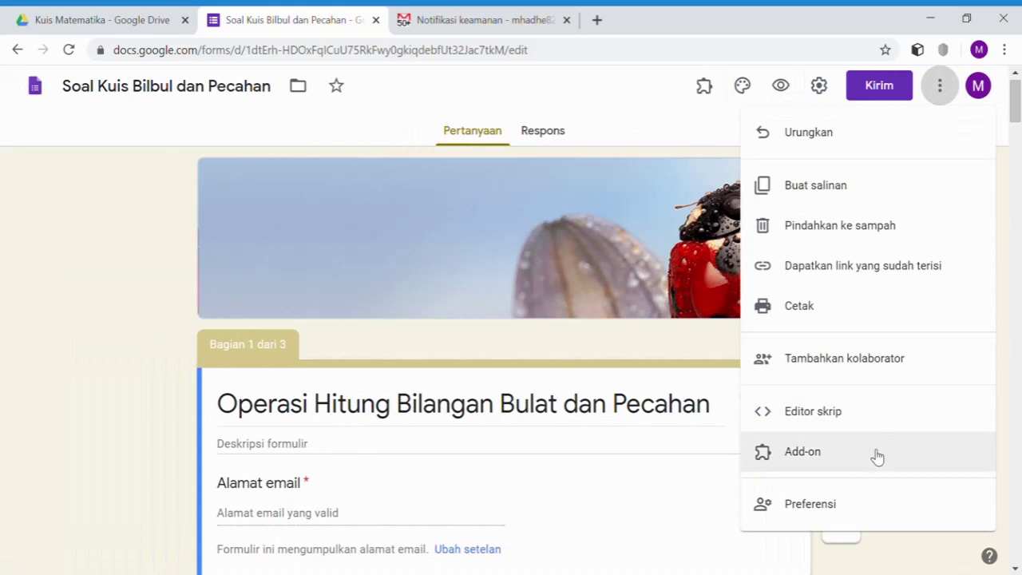
{"action": "left_click", "coordinate": [877, 455]}
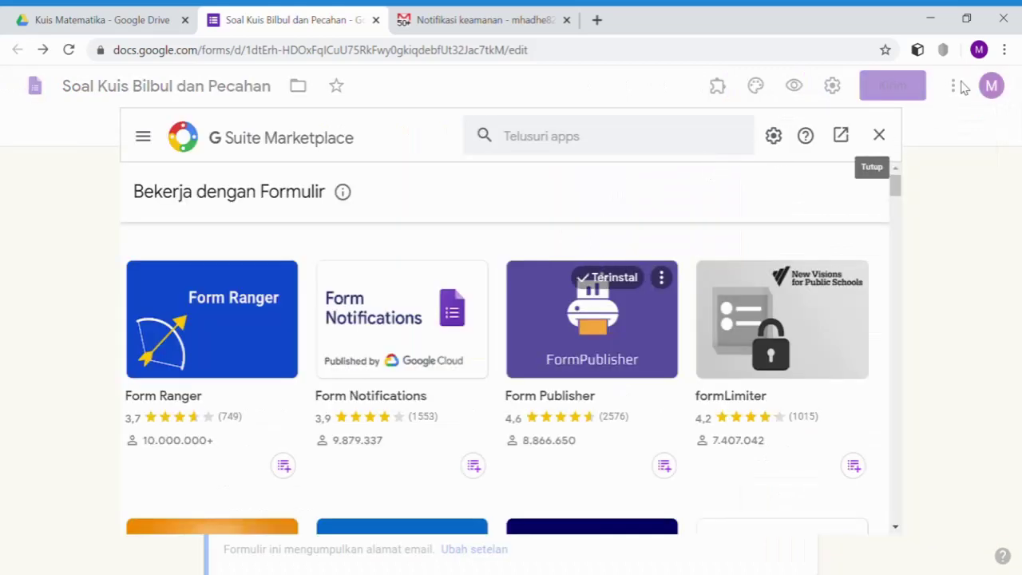
{"action": "left_click", "coordinate": [585, 150]}
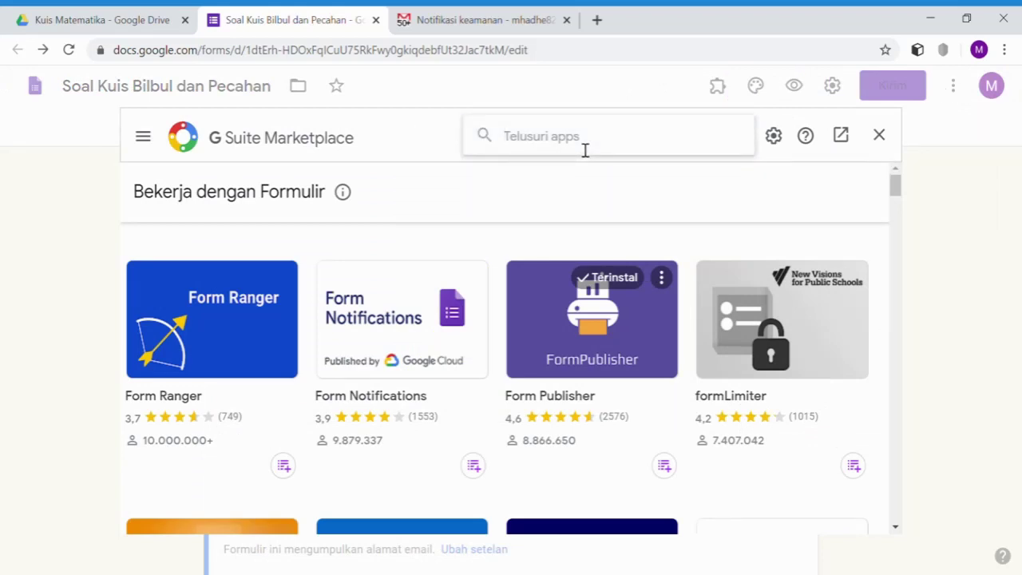
{"action": "type", "text": "Certify'em"}
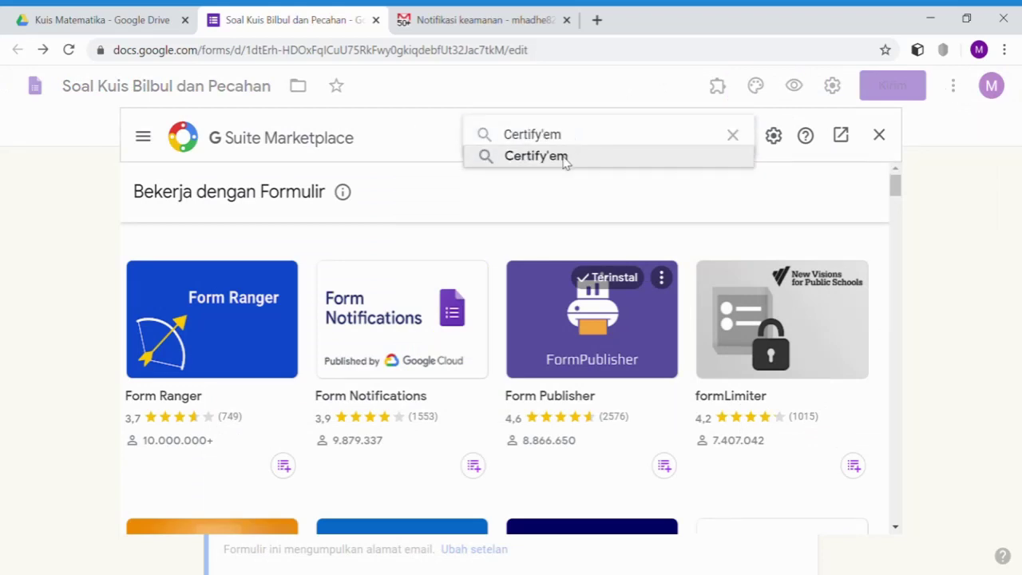
{"action": "left_click", "coordinate": [583, 151]}
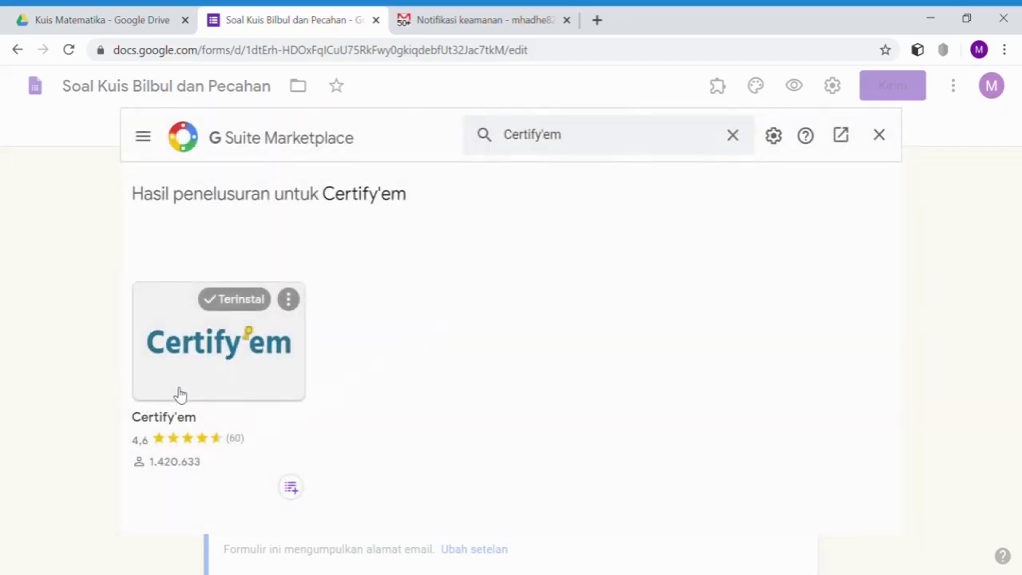
{"action": "left_click", "coordinate": [206, 352]}
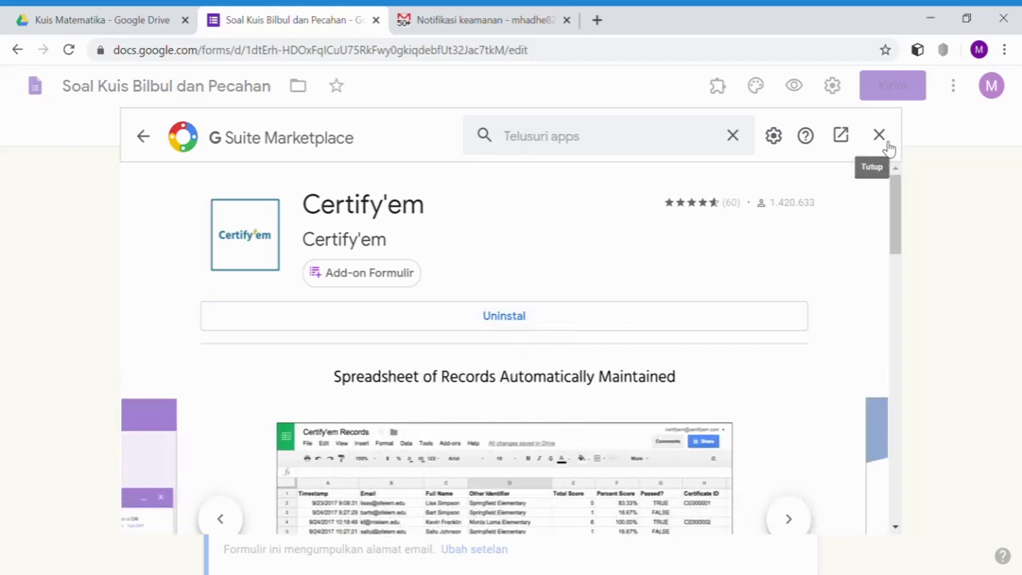
{"action": "left_click", "coordinate": [881, 140]}
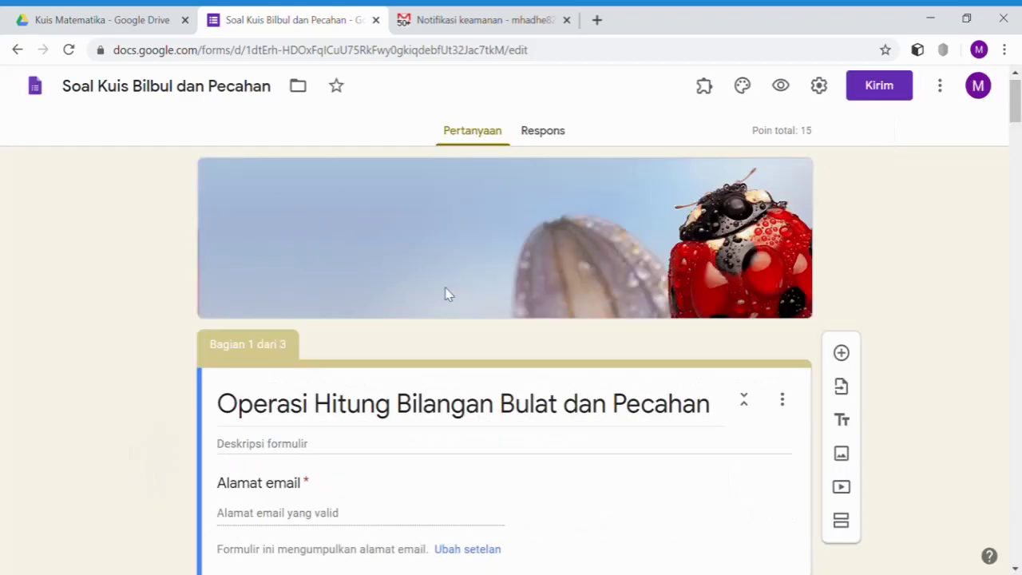
- Check the Certify'em add-on menu, which offers only help, and dismiss it
{"action": "left_click", "coordinate": [706, 89]}
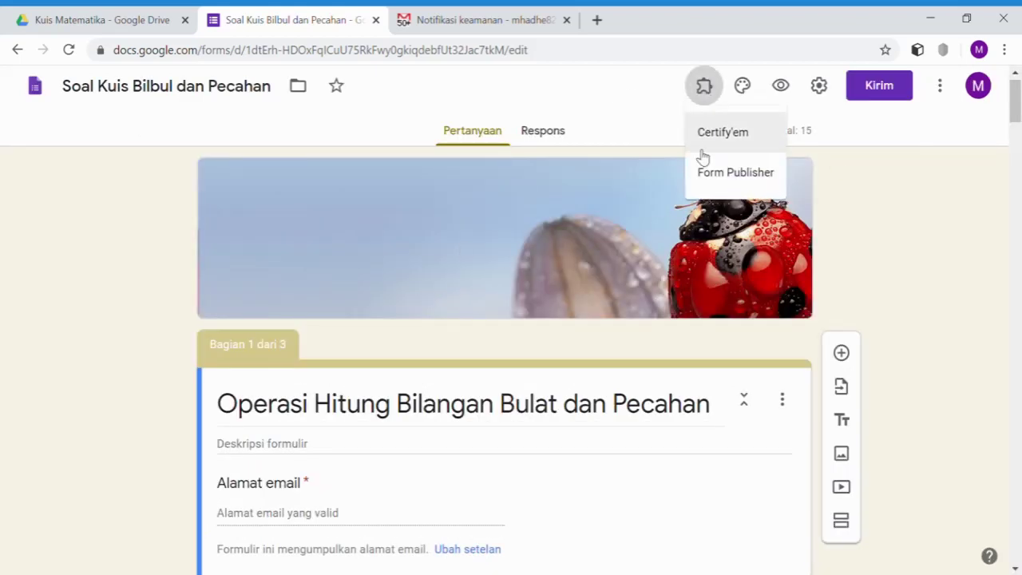
{"action": "left_click", "coordinate": [715, 137]}
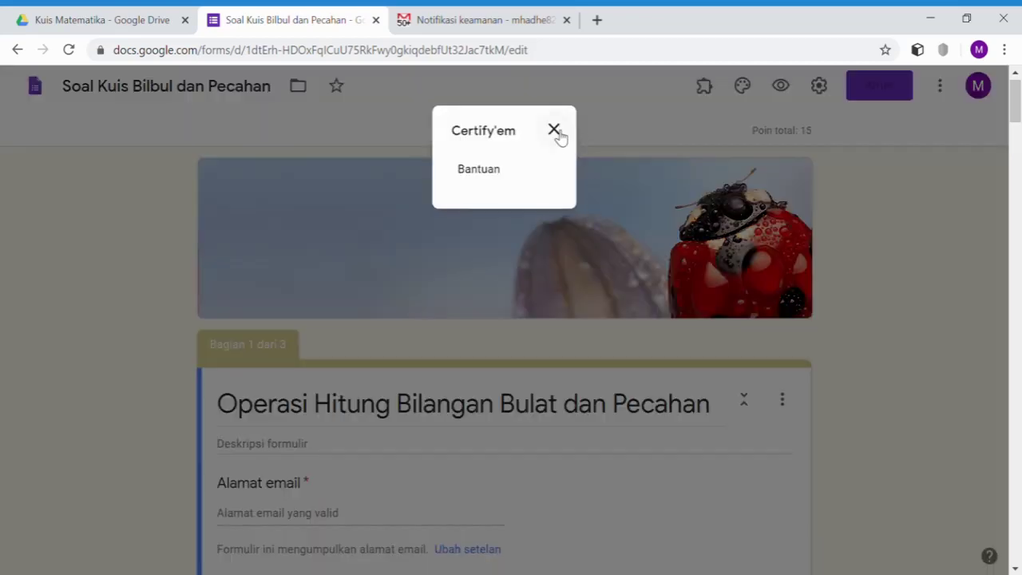
{"action": "left_click", "coordinate": [554, 130]}
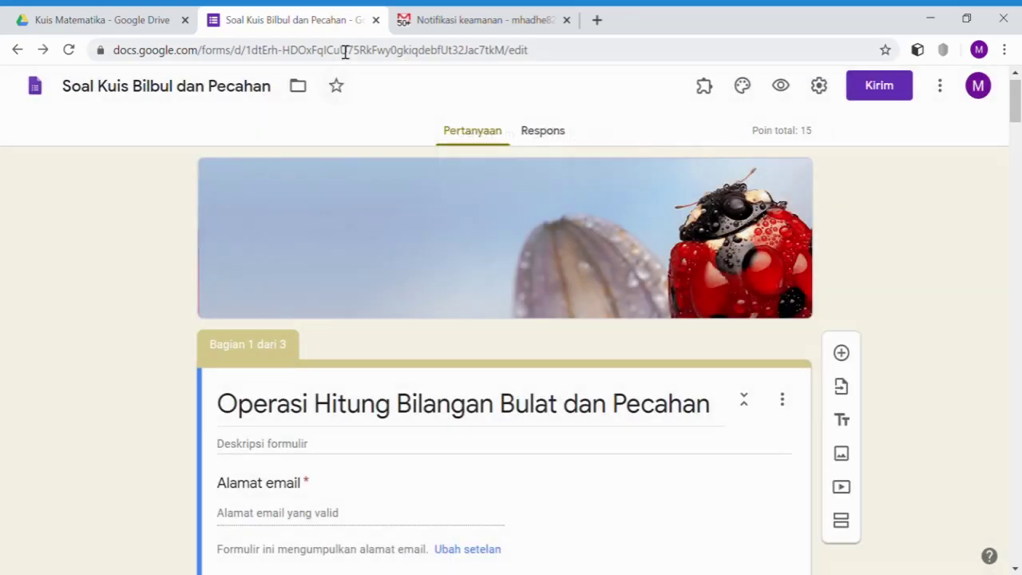
- Close the form tab, reopen Soal Kuis Bilbul dan Pecahan from Drive, and open Certify'em
{"action": "left_click", "coordinate": [376, 20]}
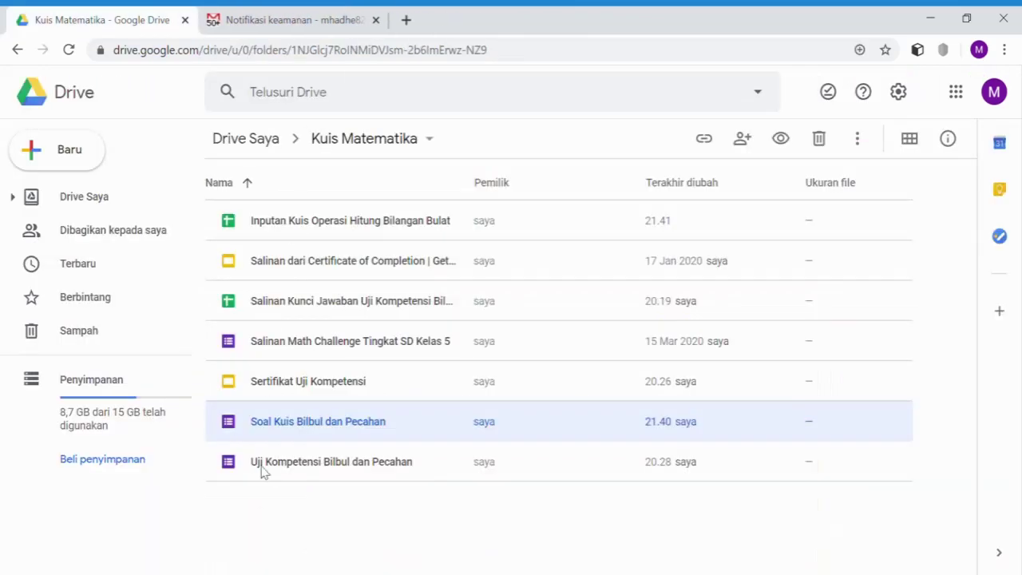
{"action": "double_click", "coordinate": [300, 422]}
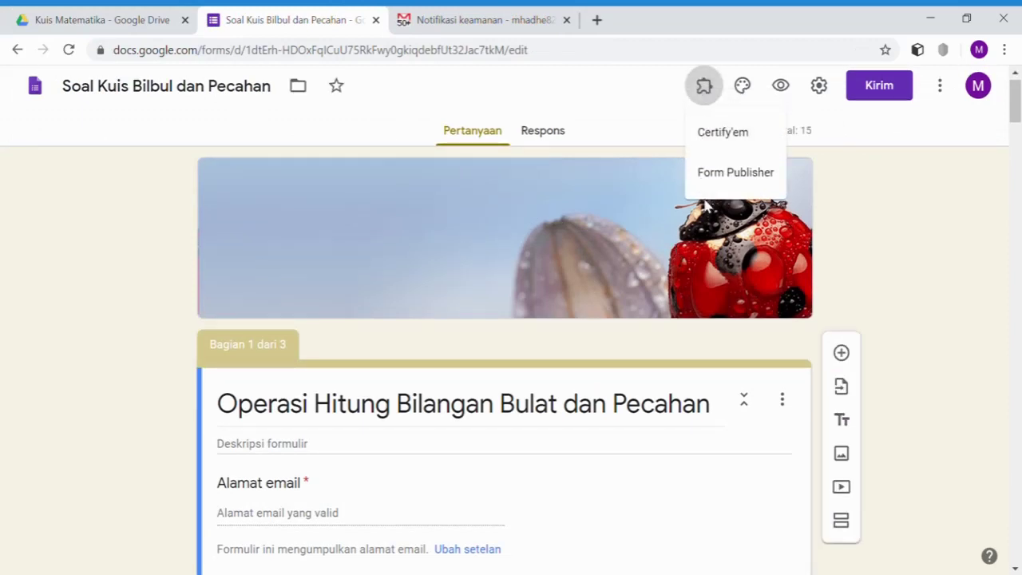
{"action": "left_click", "coordinate": [723, 136]}
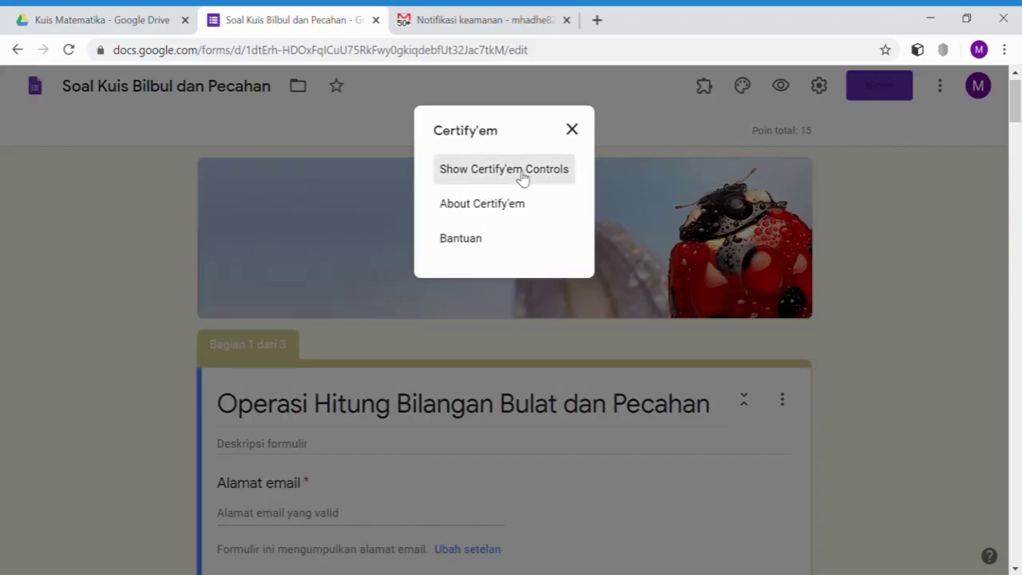
- Show the Certify'em controls and briefly view the Certificate Records spreadsheet
{"action": "left_click", "coordinate": [520, 176]}
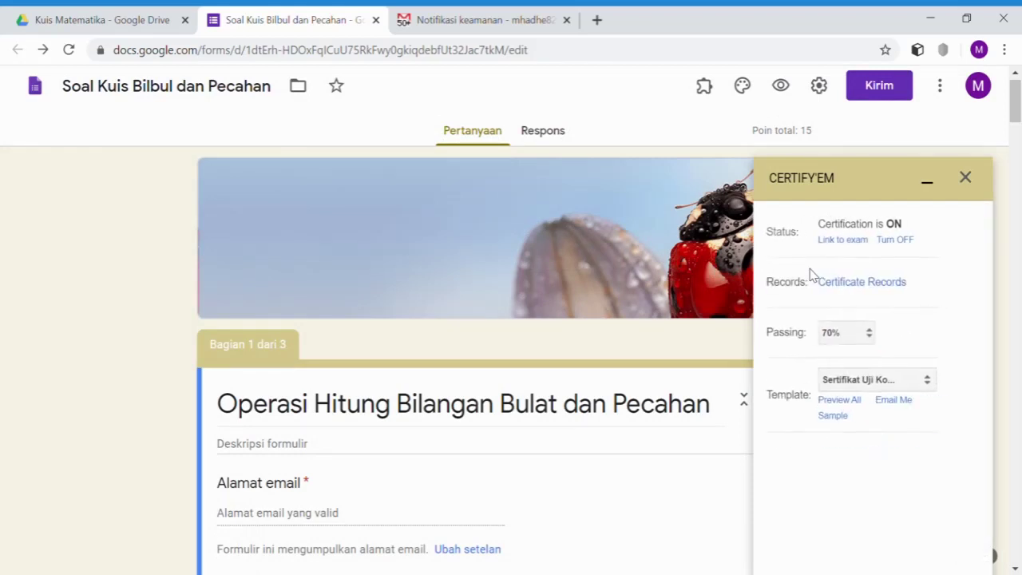
{"action": "left_click", "coordinate": [874, 285]}
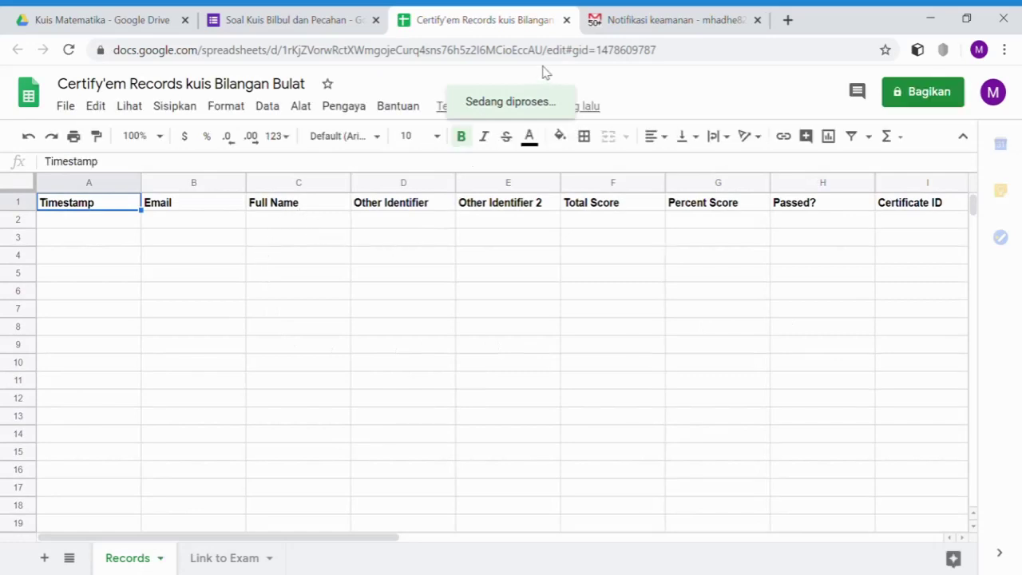
{"action": "left_click", "coordinate": [566, 20]}
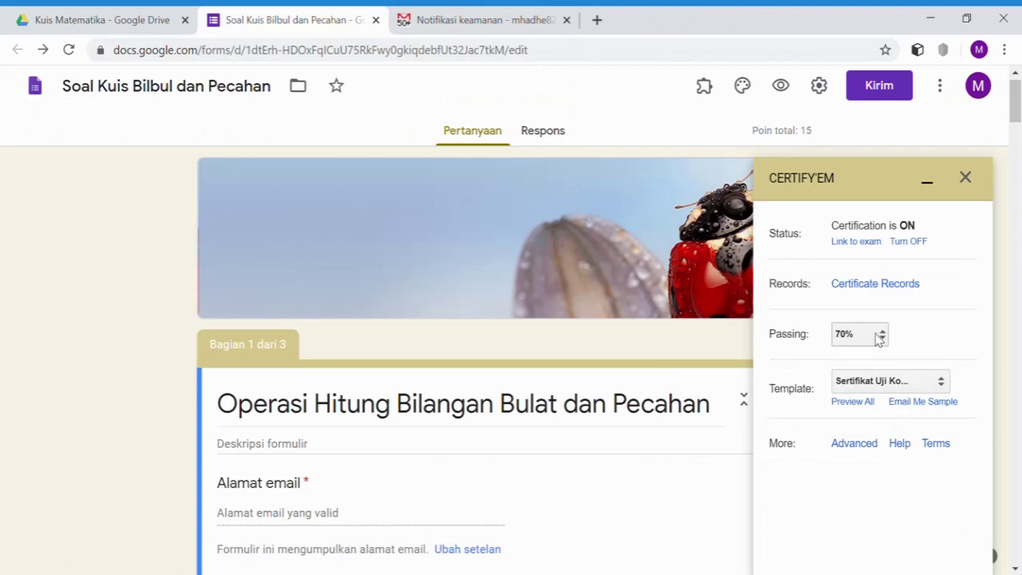
- Review the 70% passing mark and certificate template, then bring up Certify'em's Advanced options
{"action": "left_click", "coordinate": [941, 383]}
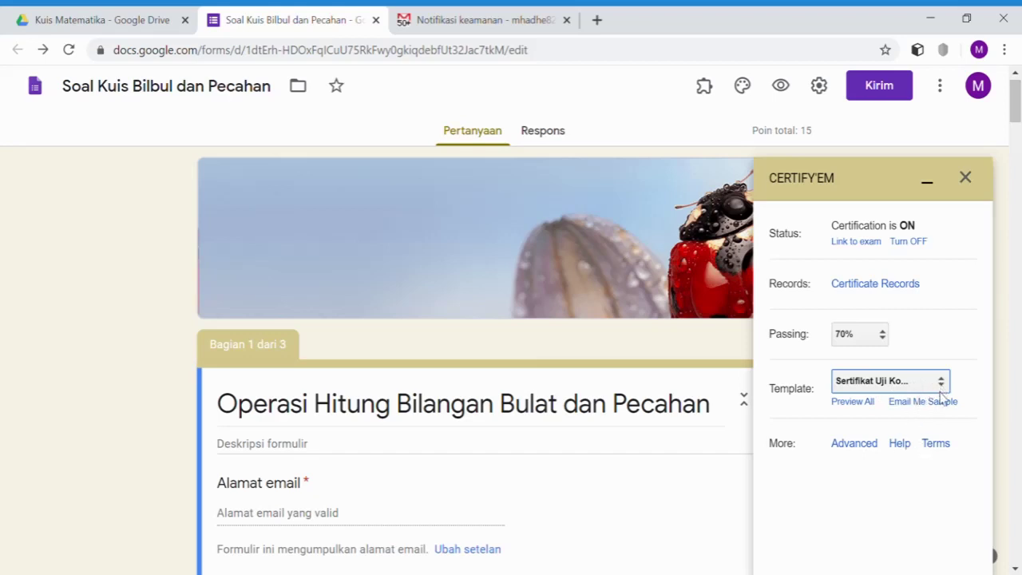
{"action": "scroll", "coordinate": [913, 415], "scroll_direction": "down", "scroll_amount": 1}
{"action": "scroll", "coordinate": [912, 415], "scroll_direction": "down", "scroll_amount": 4}
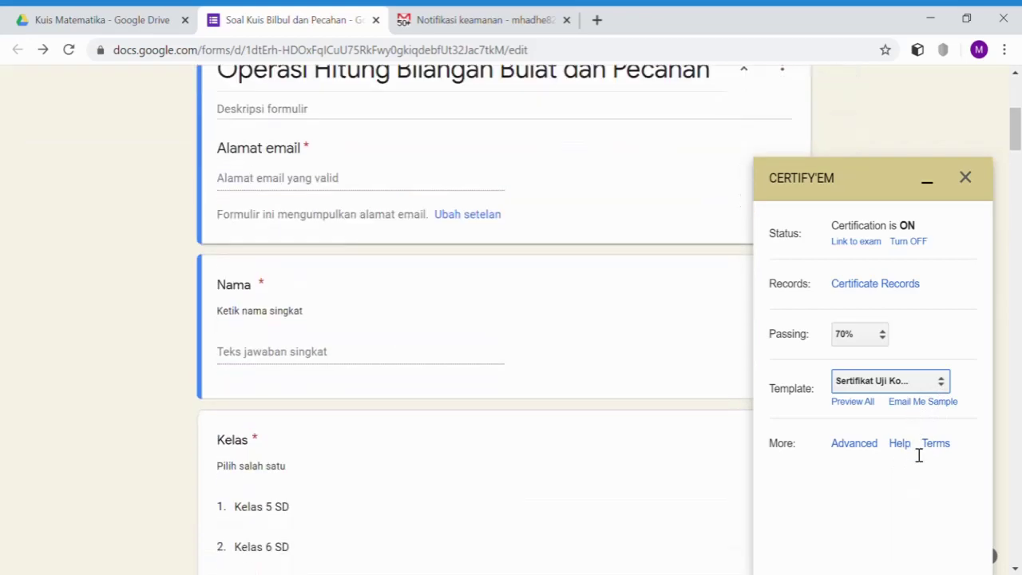
{"action": "scroll", "coordinate": [923, 471], "scroll_direction": "down", "scroll_amount": 2}
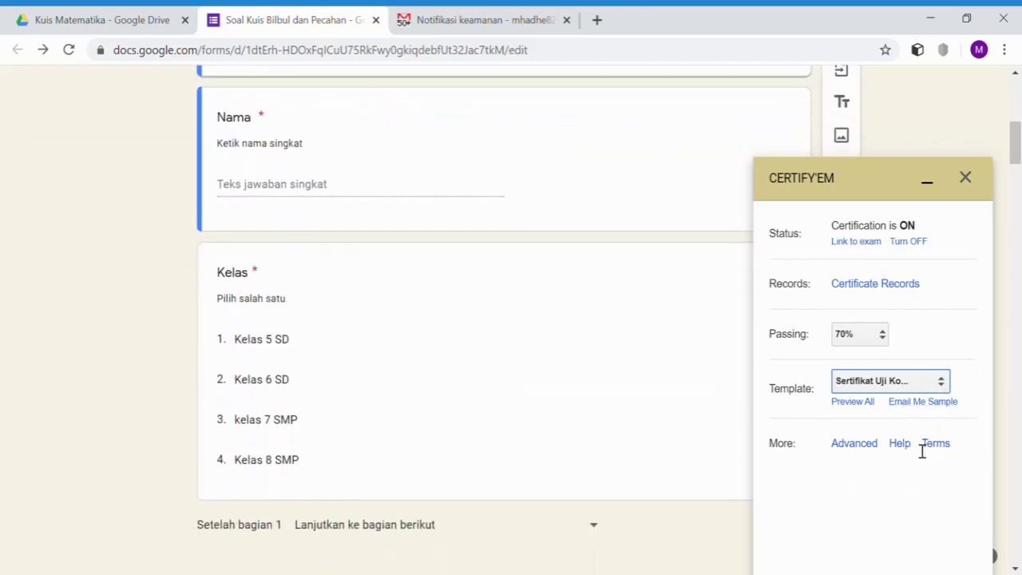
{"action": "left_click", "coordinate": [861, 450]}
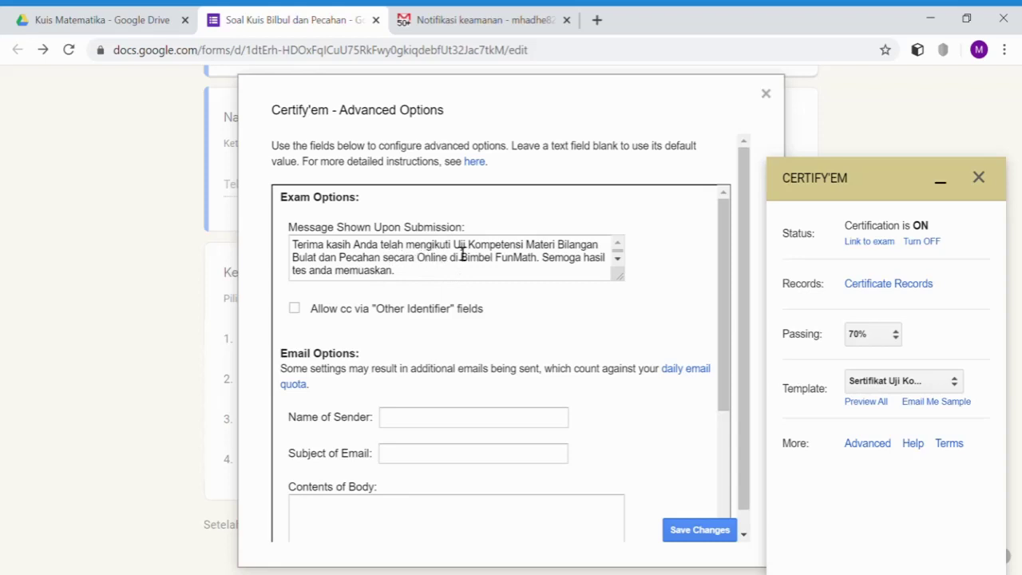
- Change the submission message's test name to 'kuis operasi hitung bilangan bulat' and replace the signature line
{"action": "left_click_drag", "start_coordinate": [453, 247], "coordinate": [540, 267]}
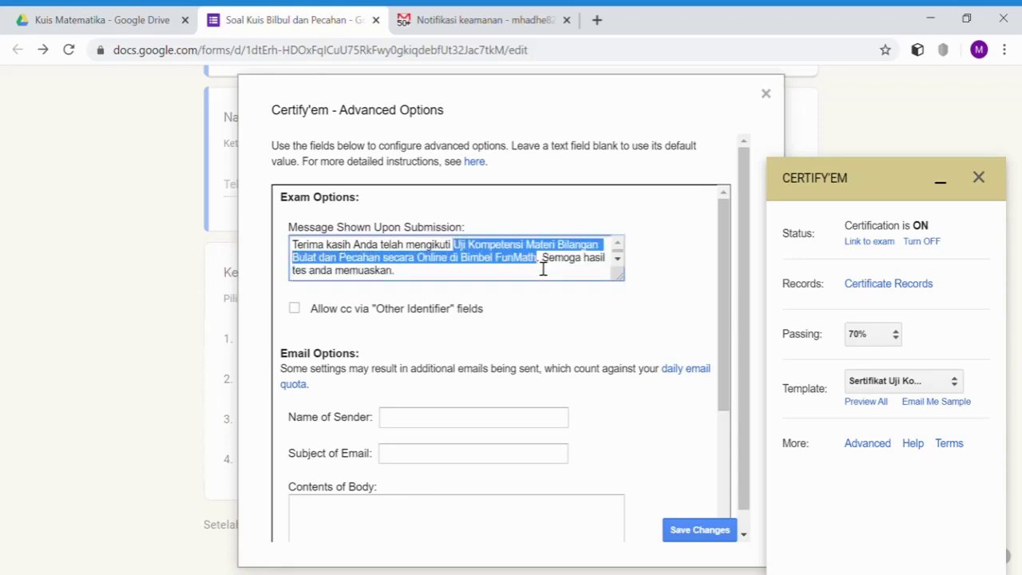
{"action": "type", "text": "kus"}
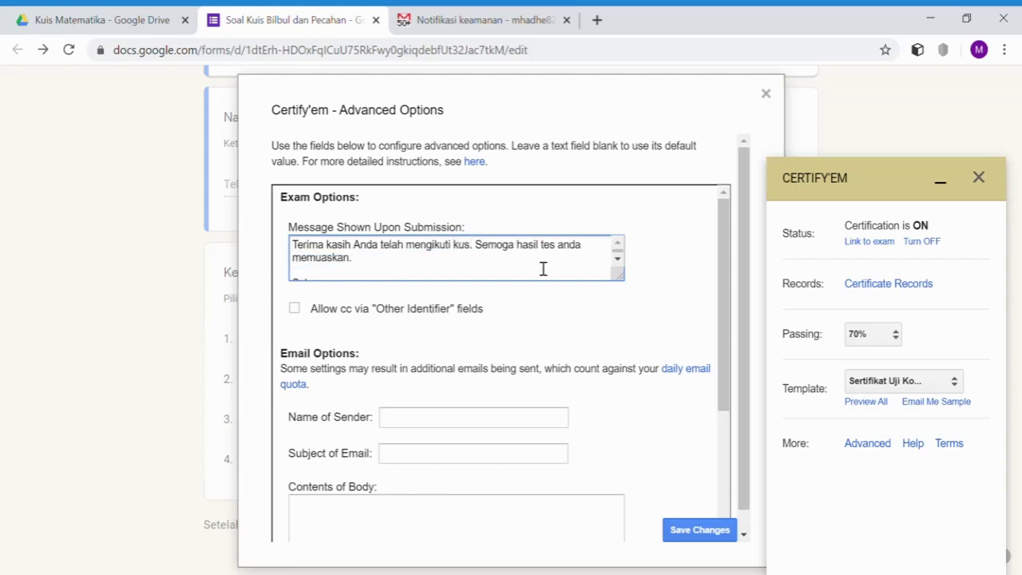
{"action": "key", "text": "BackSpace"}
{"action": "type", "text": "is operas"}
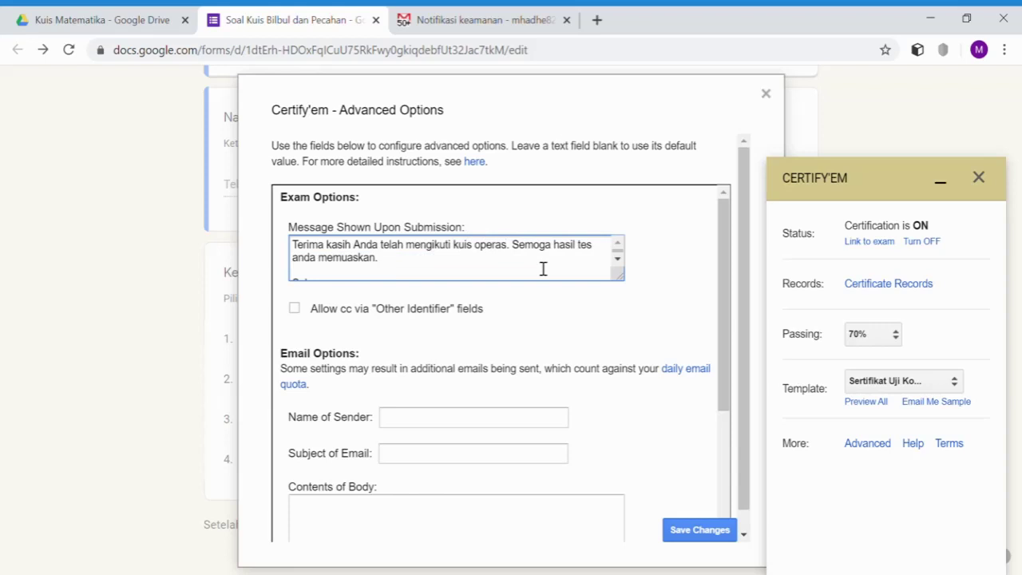
{"action": "type", "text": "i hitung"}
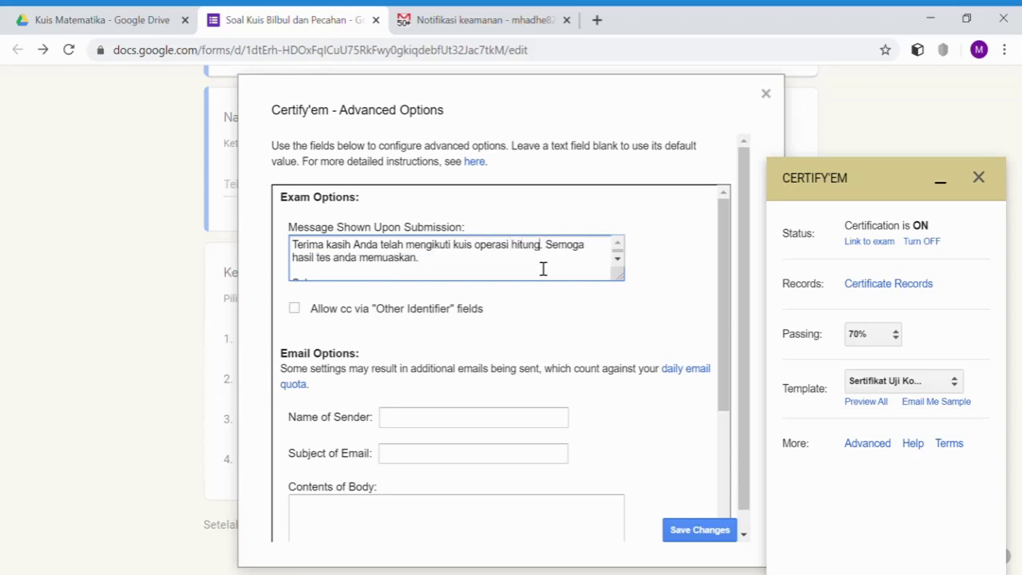
{"action": "type", "text": " bilangan"}
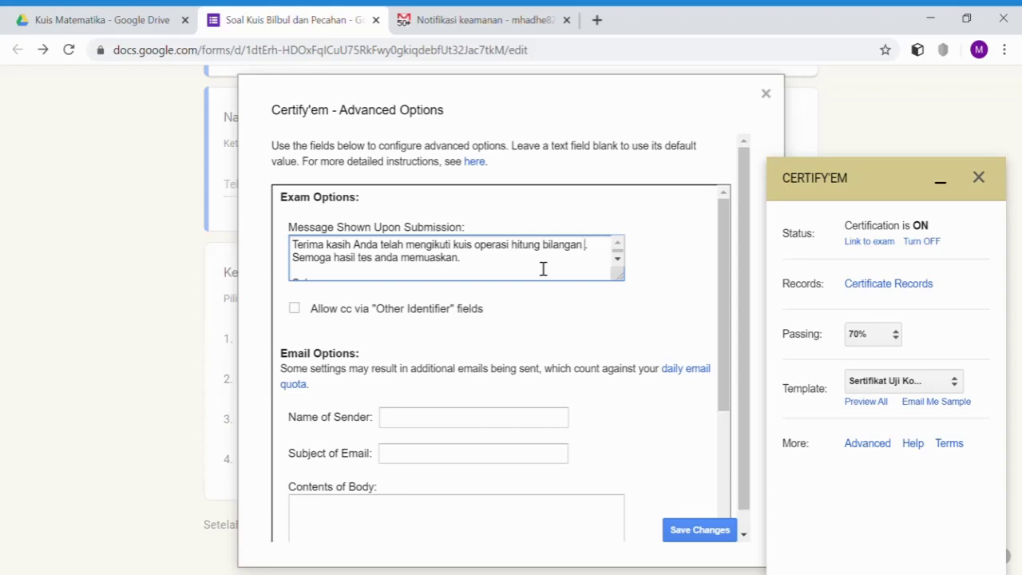
{"action": "type", "text": " bulat"}
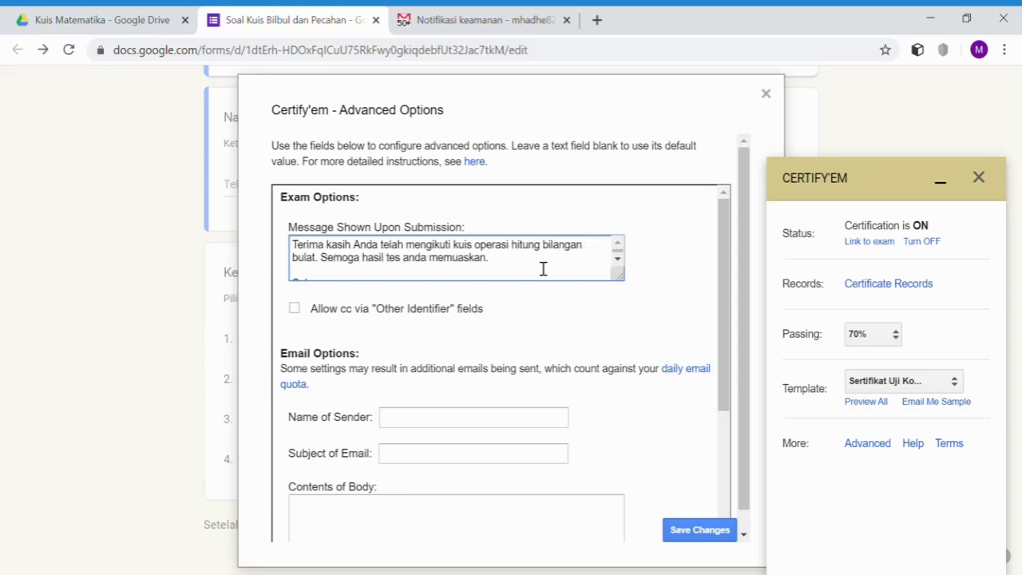
{"action": "scroll", "coordinate": [500, 276], "scroll_direction": "down", "scroll_amount": 2}
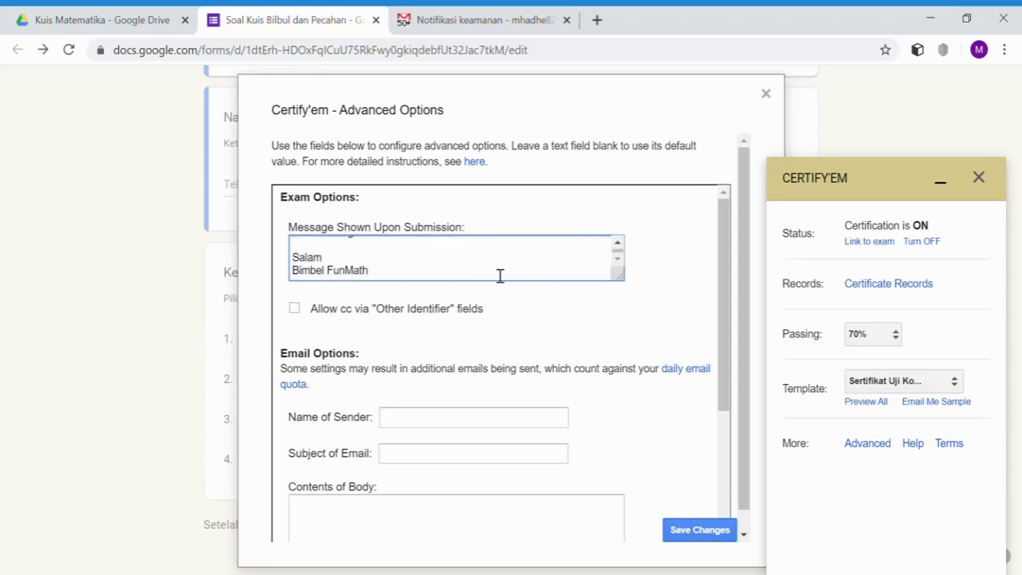
{"action": "left_click_drag", "start_coordinate": [390, 275], "coordinate": [286, 276]}
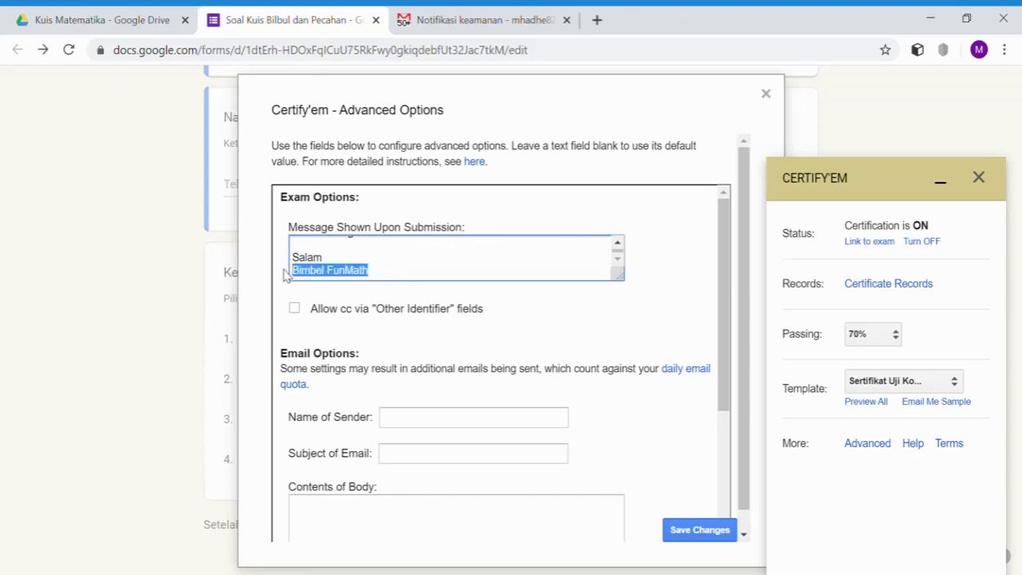
{"action": "type", "text": "Made Nuryadi"}
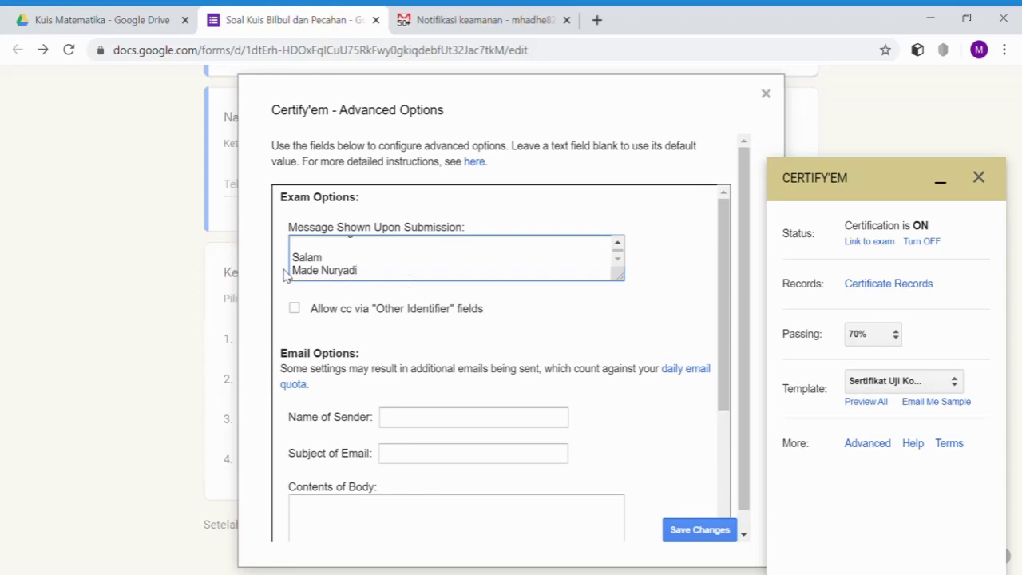
{"action": "scroll", "coordinate": [414, 377], "scroll_direction": "down", "scroll_amount": 1}
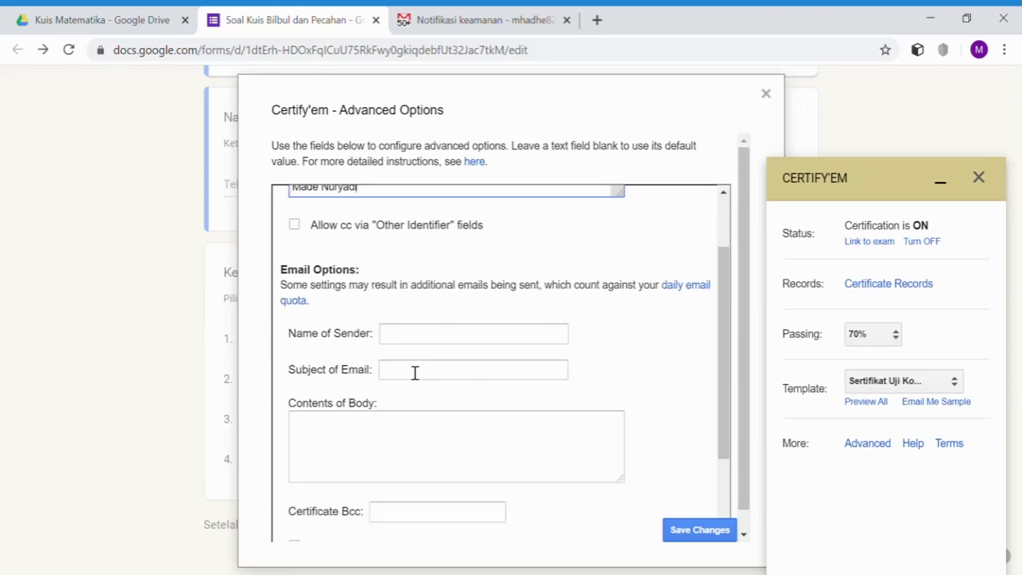
{"action": "scroll", "coordinate": [415, 373], "scroll_direction": "up", "scroll_amount": 1}
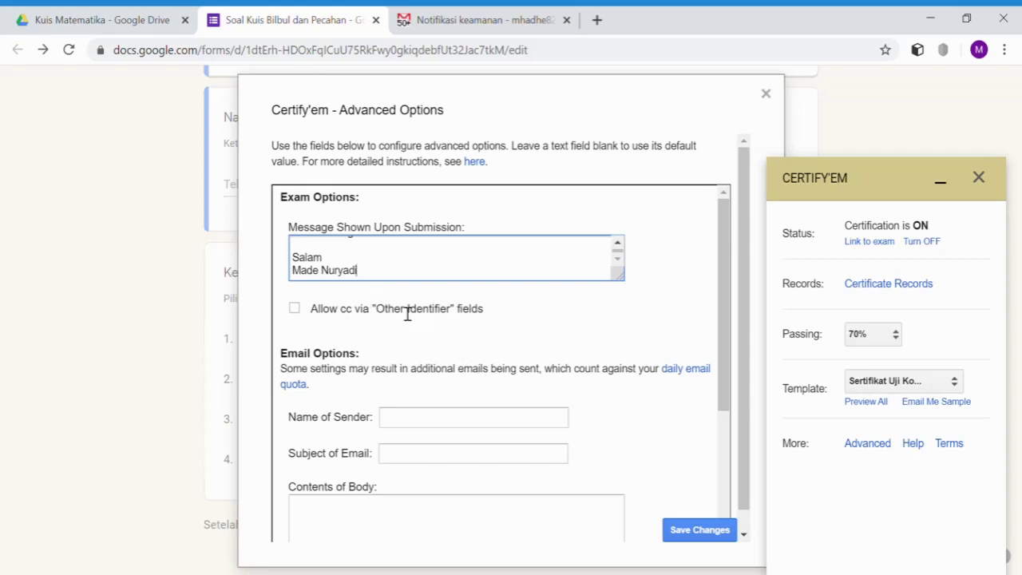
{"action": "left_click", "coordinate": [296, 314]}
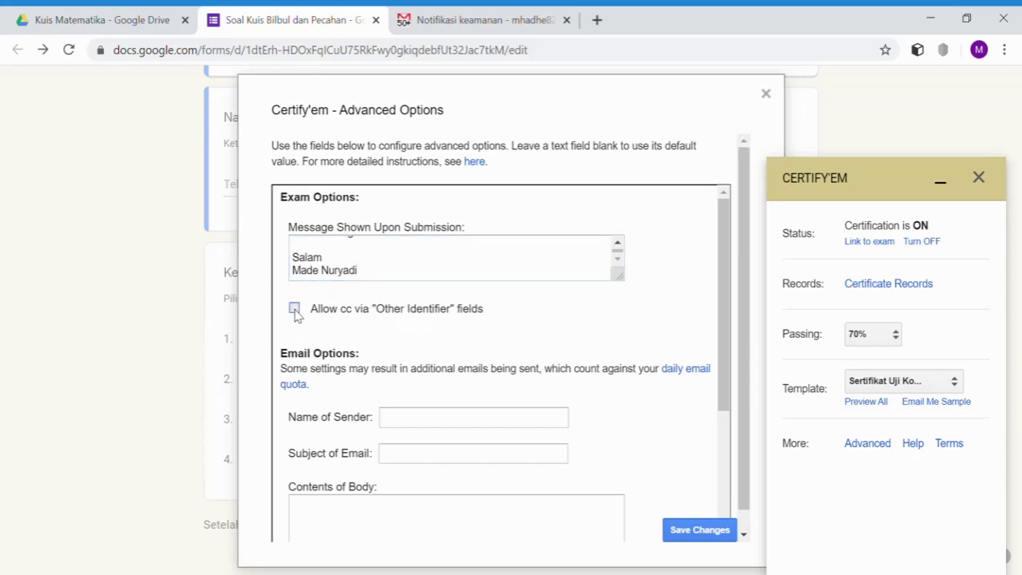
- Uncheck 'Allow cc via Other Identifier' and review the remaining advanced options
{"action": "left_click", "coordinate": [295, 311]}
{"action": "scroll", "coordinate": [443, 403], "scroll_direction": "down", "scroll_amount": 1}
{"action": "scroll", "coordinate": [444, 403], "scroll_direction": "down", "scroll_amount": 2}
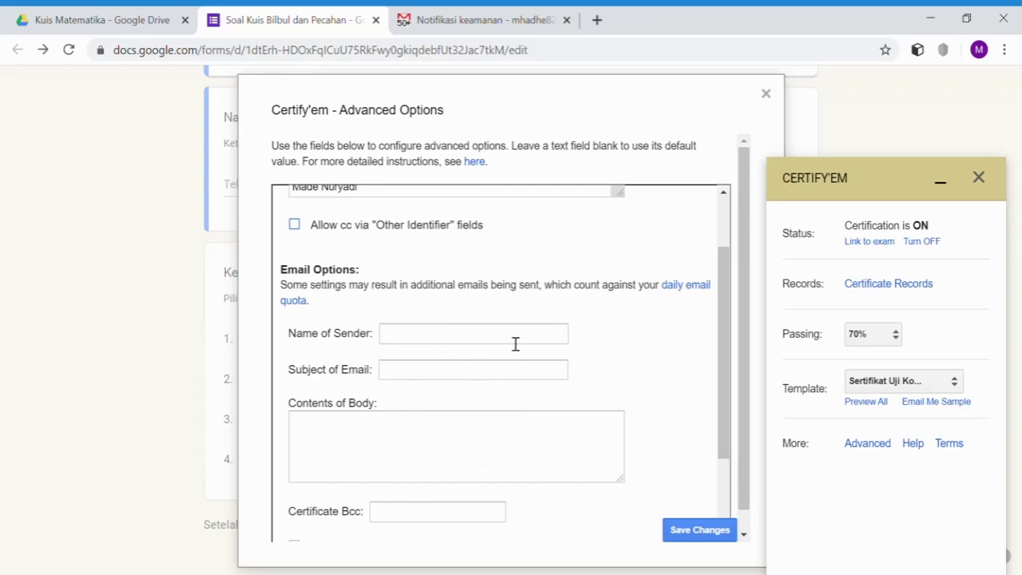
{"action": "scroll", "coordinate": [477, 340], "scroll_direction": "up", "scroll_amount": 1}
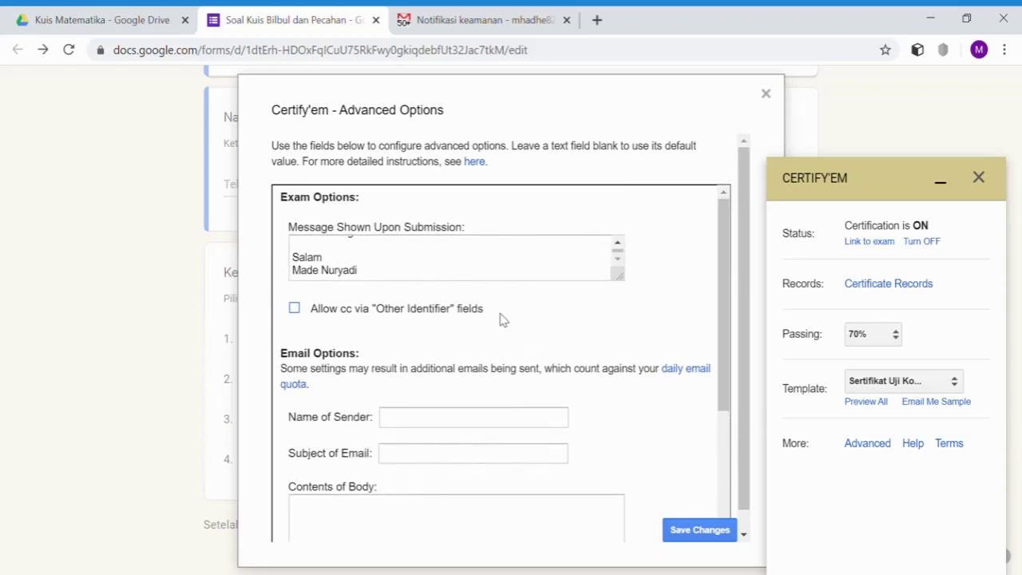
{"action": "scroll", "coordinate": [502, 260], "scroll_direction": "up", "scroll_amount": 2}
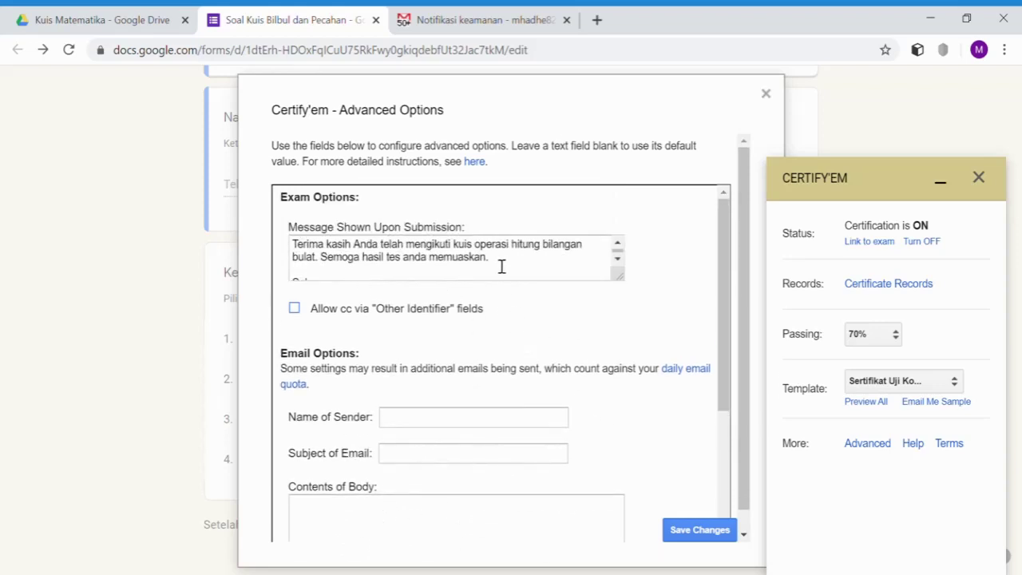
{"action": "scroll", "coordinate": [514, 274], "scroll_direction": "down", "scroll_amount": 2}
{"action": "scroll", "coordinate": [515, 278], "scroll_direction": "up", "scroll_amount": 2}
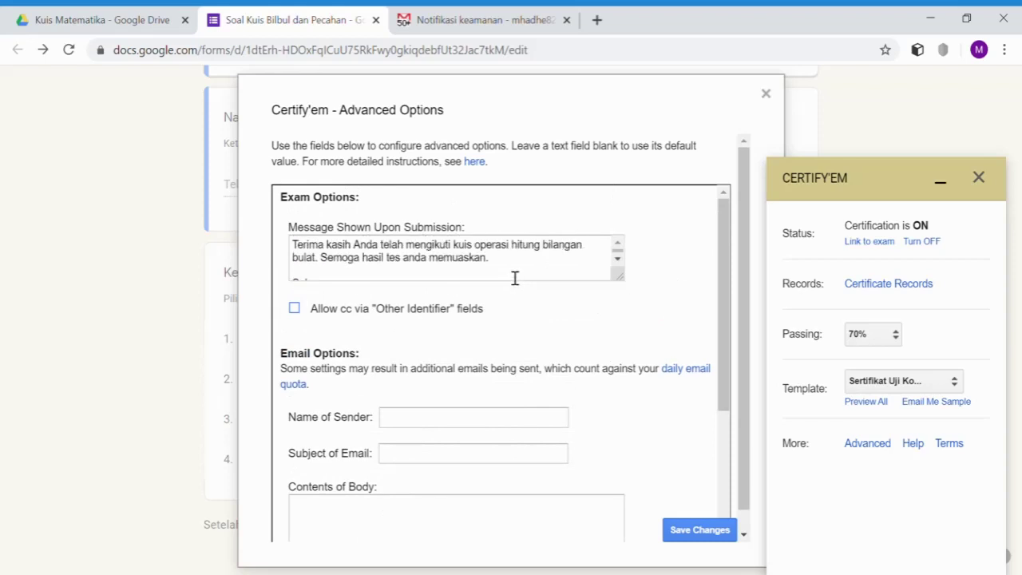
{"action": "scroll", "coordinate": [527, 319], "scroll_direction": "down", "scroll_amount": 3}
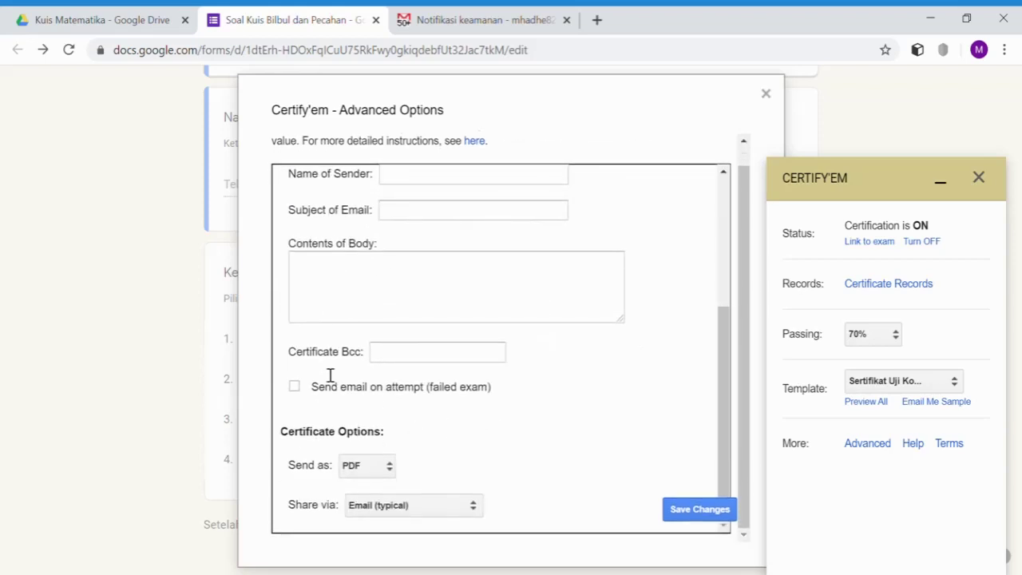
{"action": "scroll", "coordinate": [416, 365], "scroll_direction": "up", "scroll_amount": 1}
{"action": "scroll", "coordinate": [418, 370], "scroll_direction": "down", "scroll_amount": 1}
- Save the advanced options, close the Certify'em panel, and open the quiz preview's email field
{"action": "left_click", "coordinate": [698, 512]}
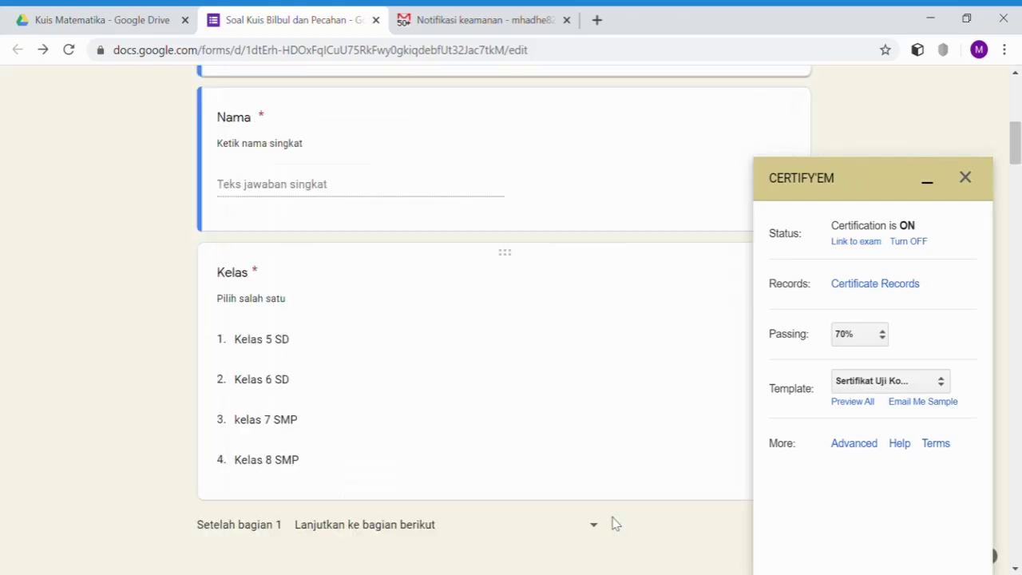
{"action": "left_click", "coordinate": [967, 181]}
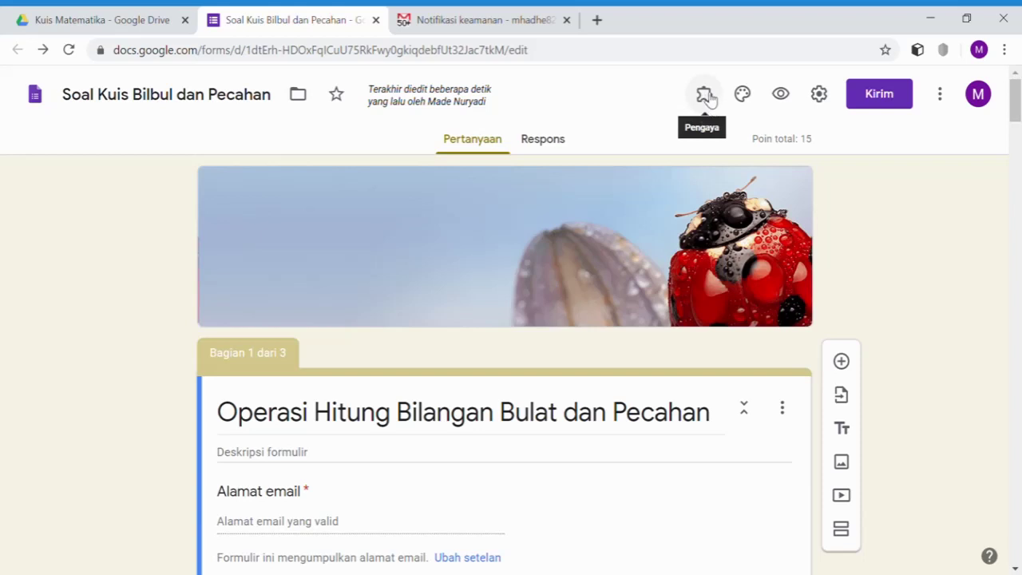
{"action": "left_click", "coordinate": [783, 98]}
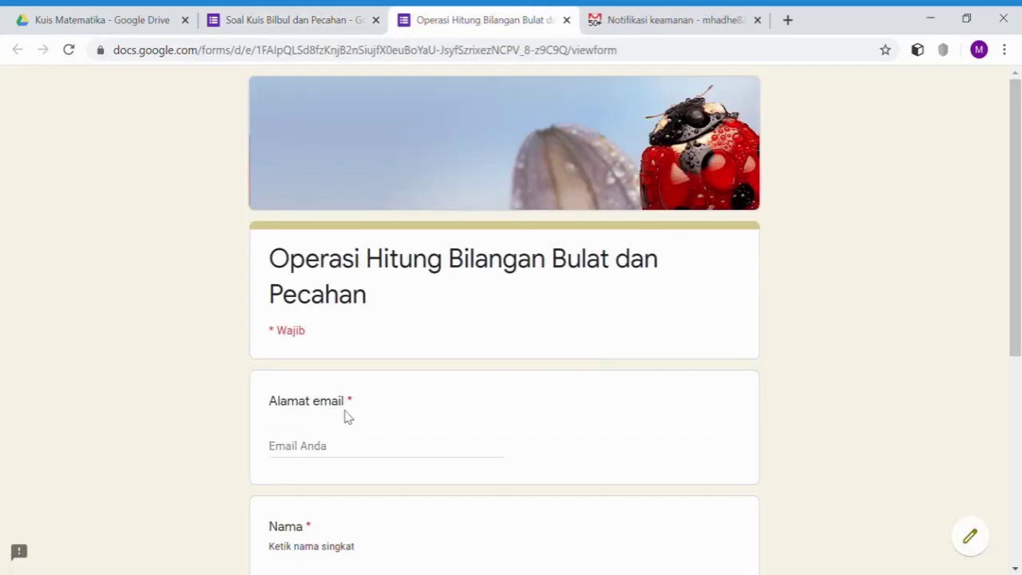
{"action": "left_click", "coordinate": [332, 453]}
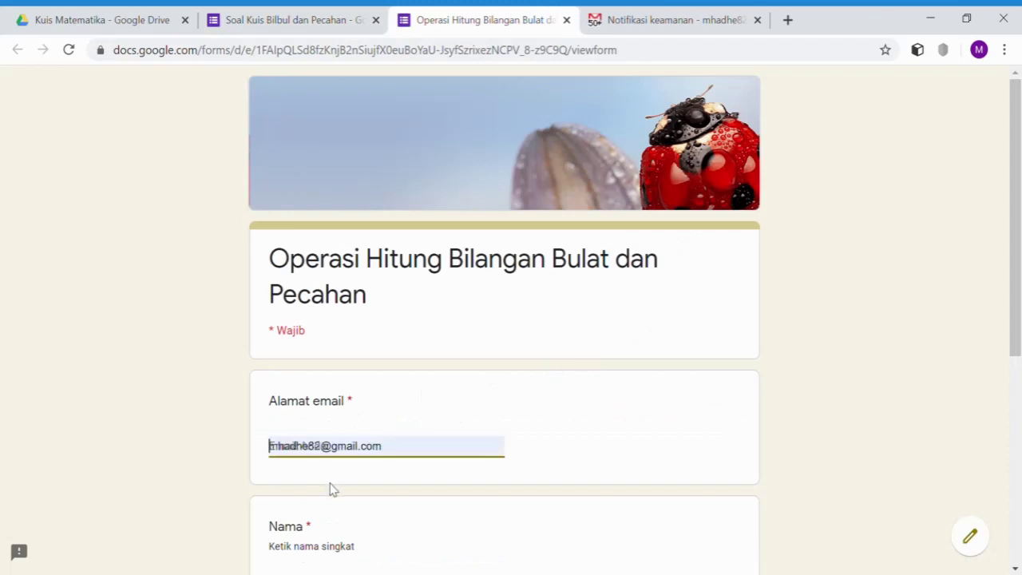
- Accept the suggested email, enter the respondent's name, choose Kelas 6 SD, and go to the next section
{"action": "left_click", "coordinate": [333, 490]}
{"action": "scroll", "coordinate": [415, 415], "scroll_direction": "down", "scroll_amount": 2}
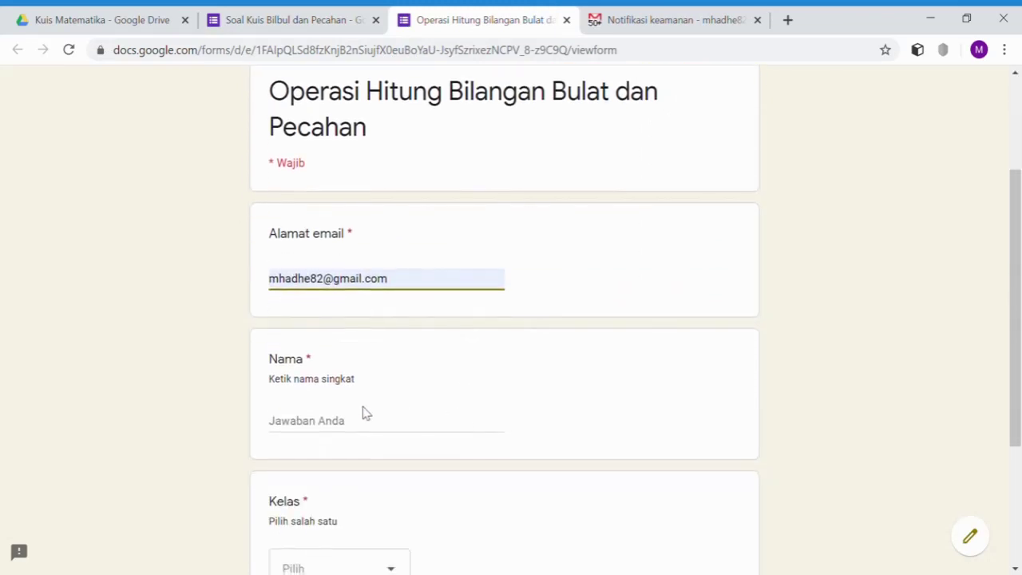
{"action": "left_click", "coordinate": [313, 435]}
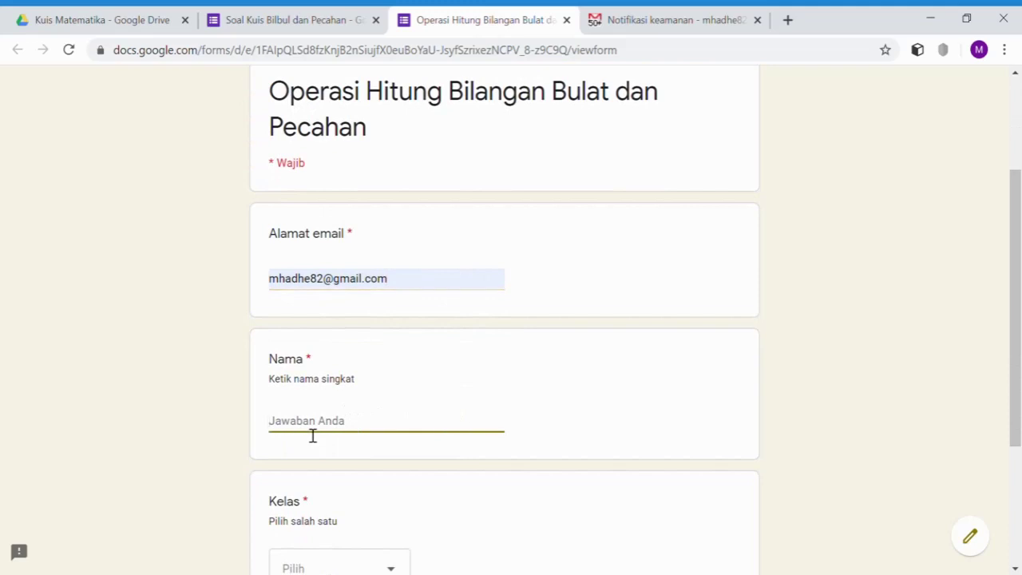
{"action": "type", "text": "Made Nuryadi"}
{"action": "scroll", "coordinate": [312, 466], "scroll_direction": "down", "scroll_amount": 2}
{"action": "left_click", "coordinate": [390, 418]}
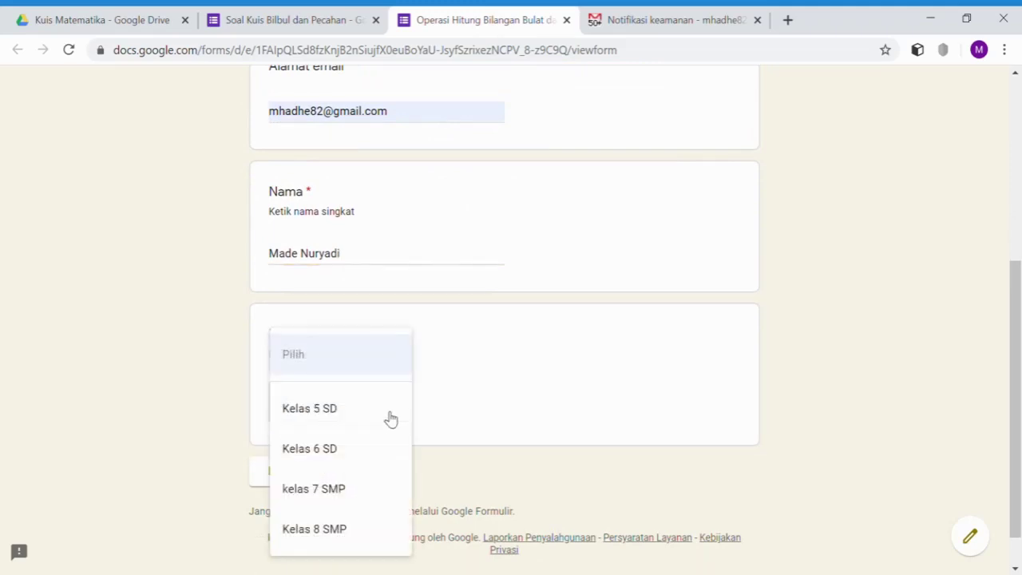
{"action": "left_click", "coordinate": [346, 451]}
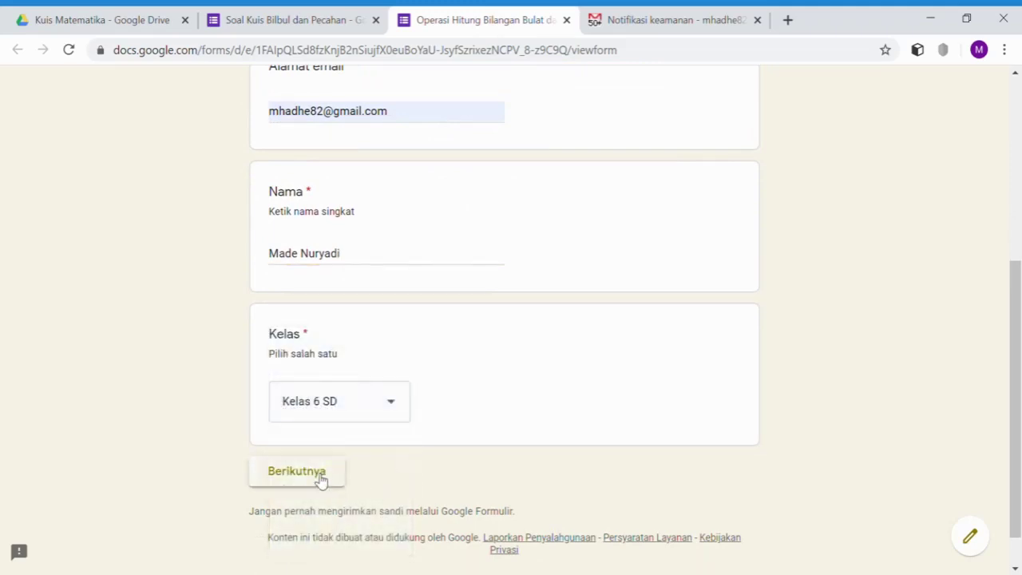
{"action": "left_click", "coordinate": [320, 478]}
- Enter the quiz password and continue to the questions
{"action": "scroll", "coordinate": [417, 378], "scroll_direction": "down", "scroll_amount": 2}
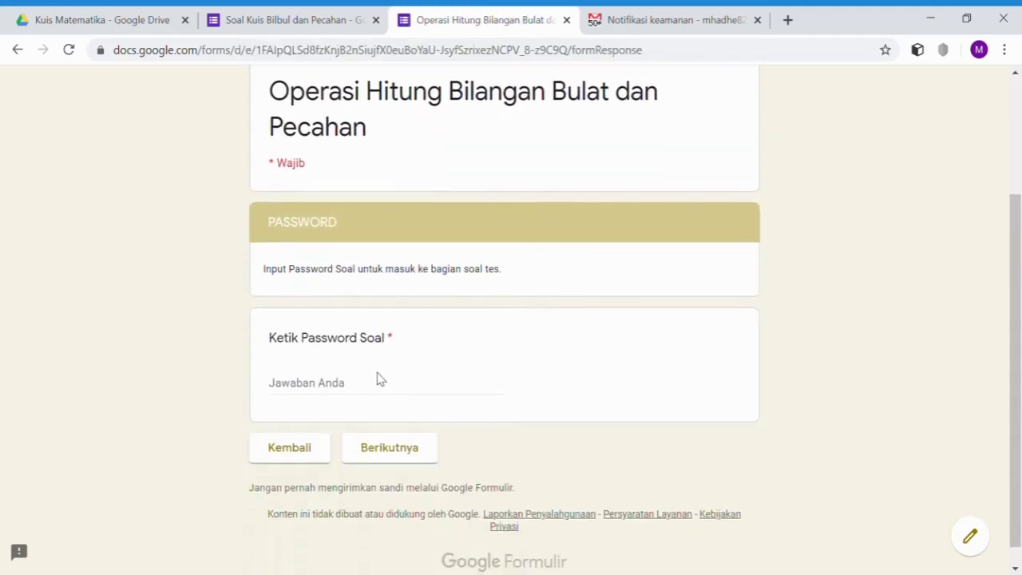
{"action": "left_click", "coordinate": [354, 391]}
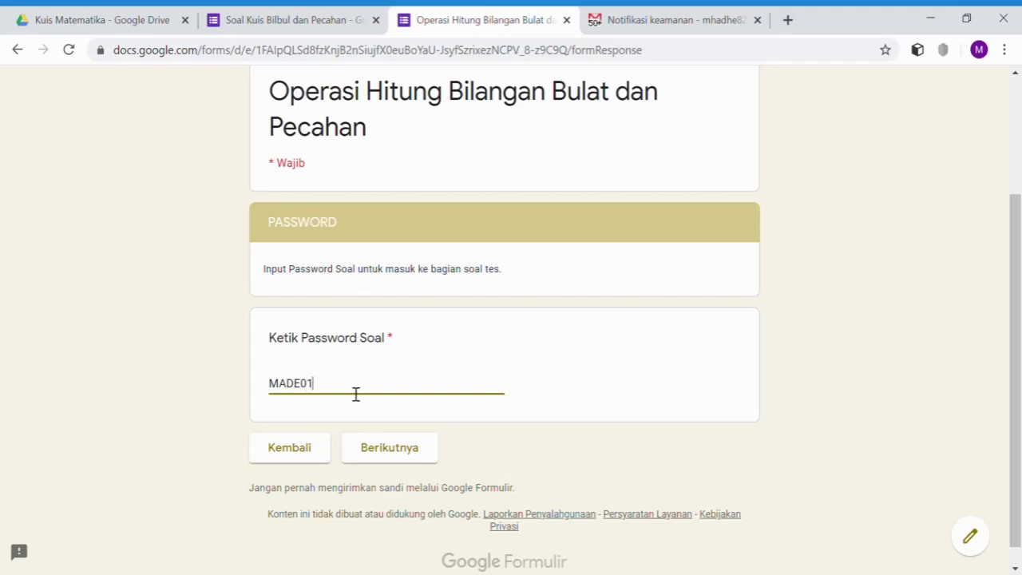
{"action": "left_click", "coordinate": [410, 453]}
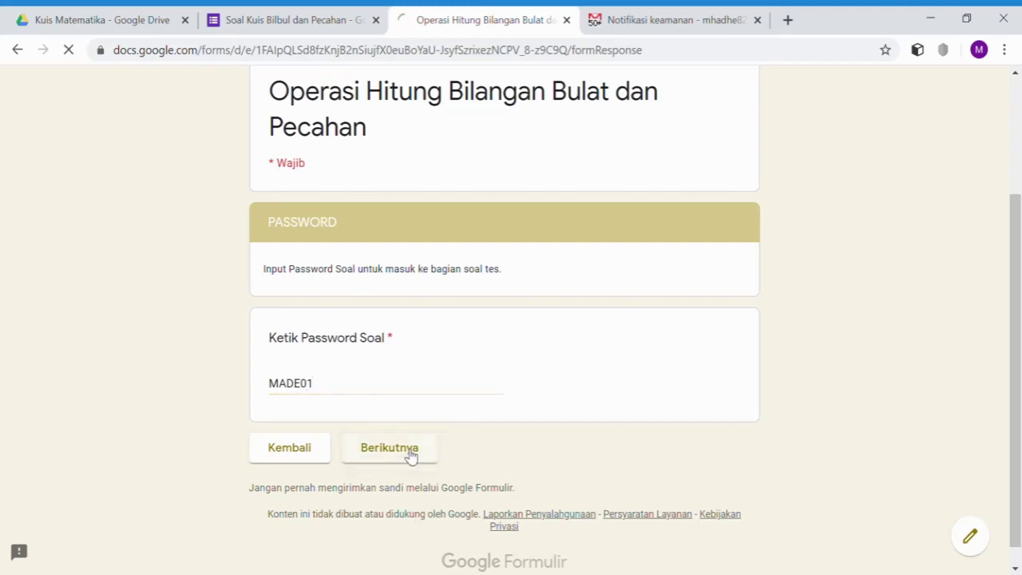
- Answer the first four quiz questions with 38, 9, -6 and 12
{"action": "scroll", "coordinate": [410, 453], "scroll_direction": "down", "scroll_amount": 2}
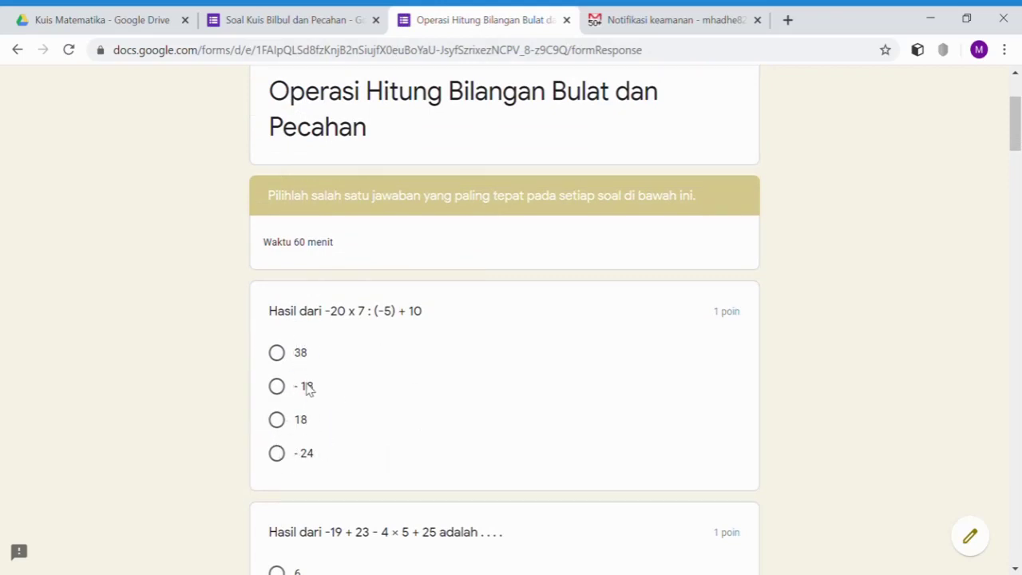
{"action": "left_click", "coordinate": [278, 352]}
{"action": "scroll", "coordinate": [429, 408], "scroll_direction": "down", "scroll_amount": 2}
{"action": "scroll", "coordinate": [395, 423], "scroll_direction": "down", "scroll_amount": 1}
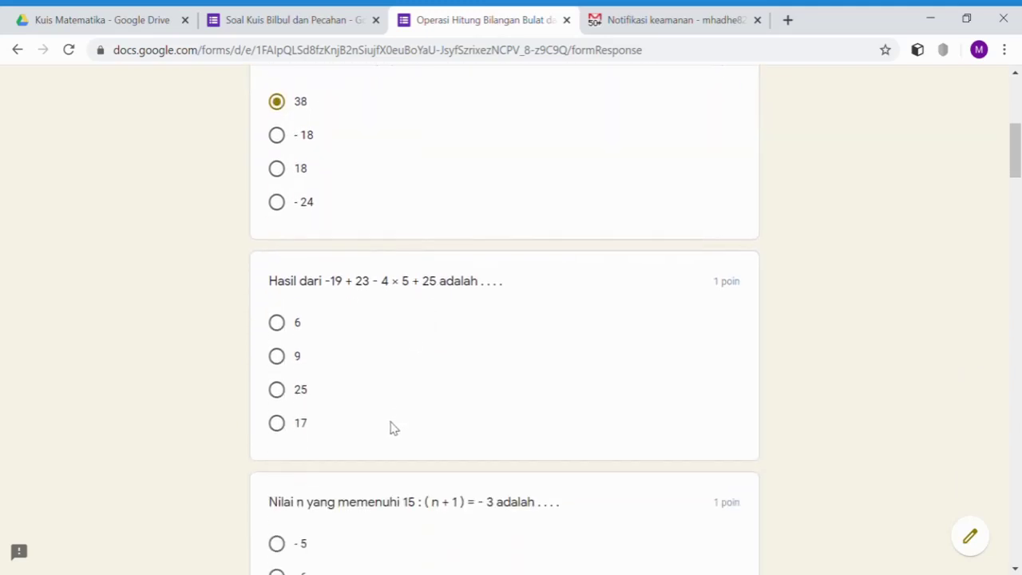
{"action": "left_click", "coordinate": [279, 357]}
{"action": "scroll", "coordinate": [458, 419], "scroll_direction": "down", "scroll_amount": 3}
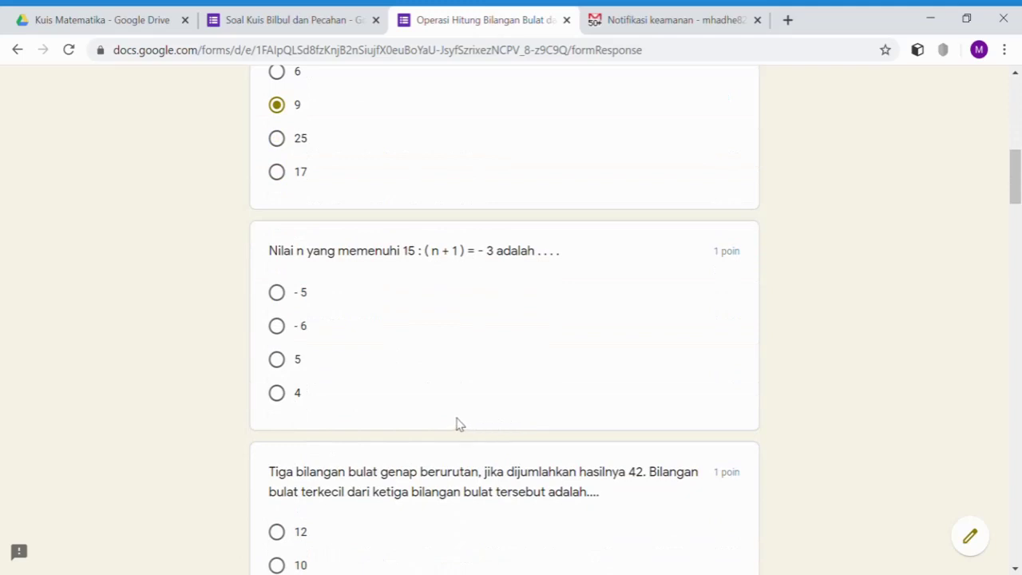
{"action": "left_click", "coordinate": [280, 329]}
{"action": "scroll", "coordinate": [463, 399], "scroll_direction": "down", "scroll_amount": 2}
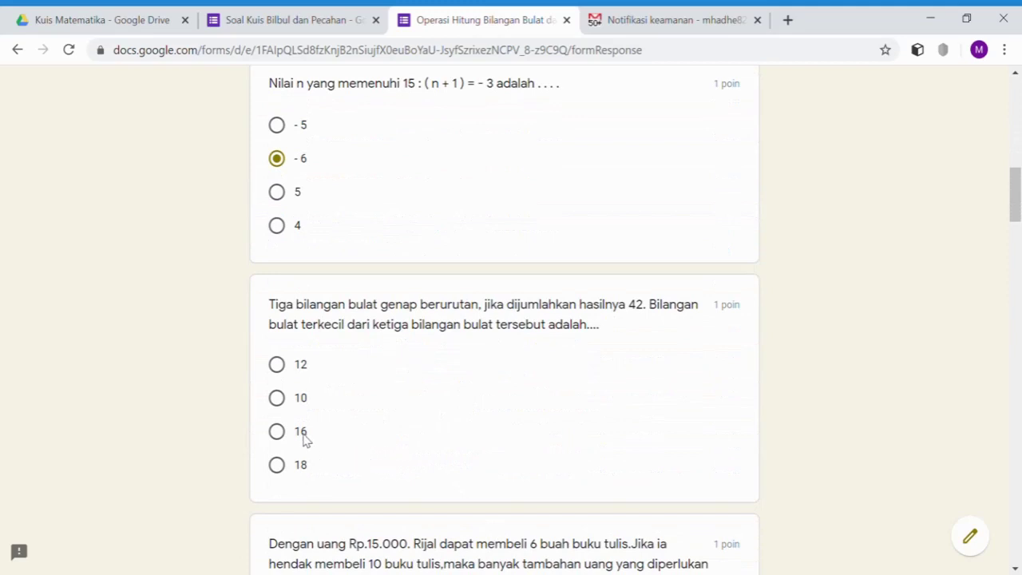
{"action": "left_click", "coordinate": [277, 364]}
- Answer the next questions with Rp. 10.000, 15, 60 and 6174
{"action": "scroll", "coordinate": [477, 411], "scroll_direction": "down", "scroll_amount": 1}
{"action": "scroll", "coordinate": [348, 460], "scroll_direction": "down", "scroll_amount": 3}
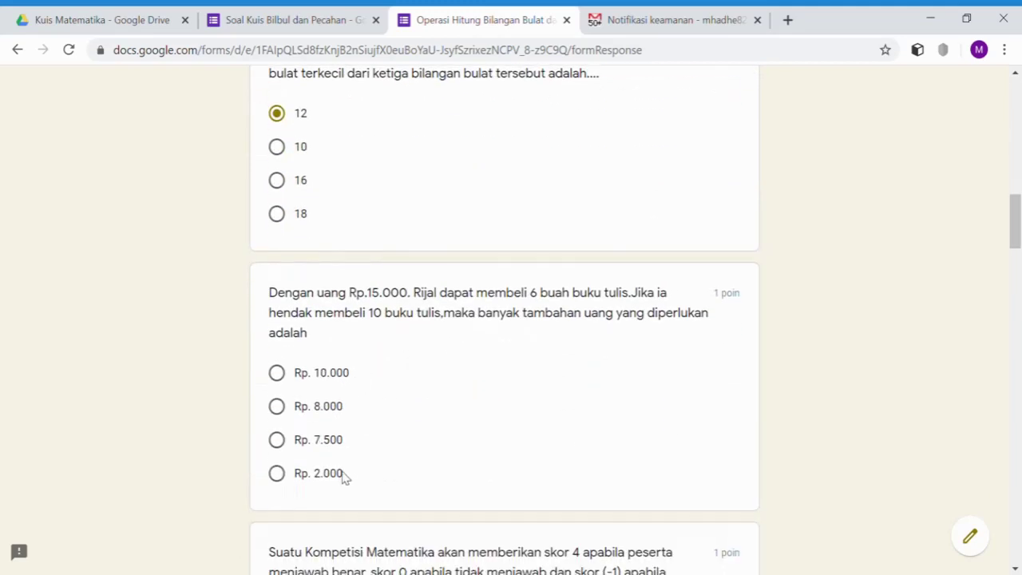
{"action": "scroll", "coordinate": [372, 444], "scroll_direction": "down", "scroll_amount": 1}
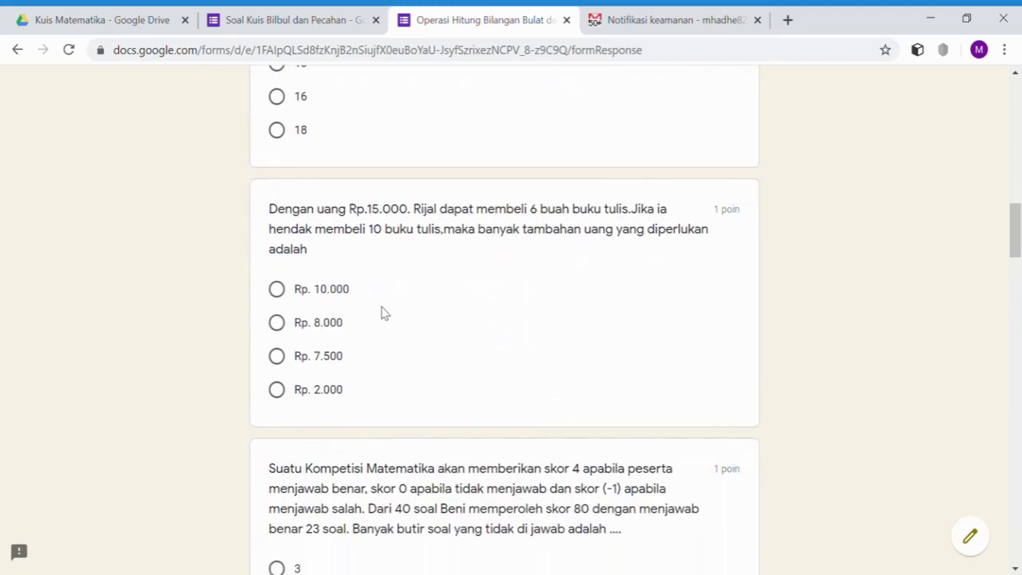
{"action": "left_click", "coordinate": [277, 291]}
{"action": "scroll", "coordinate": [525, 459], "scroll_direction": "down", "scroll_amount": 3}
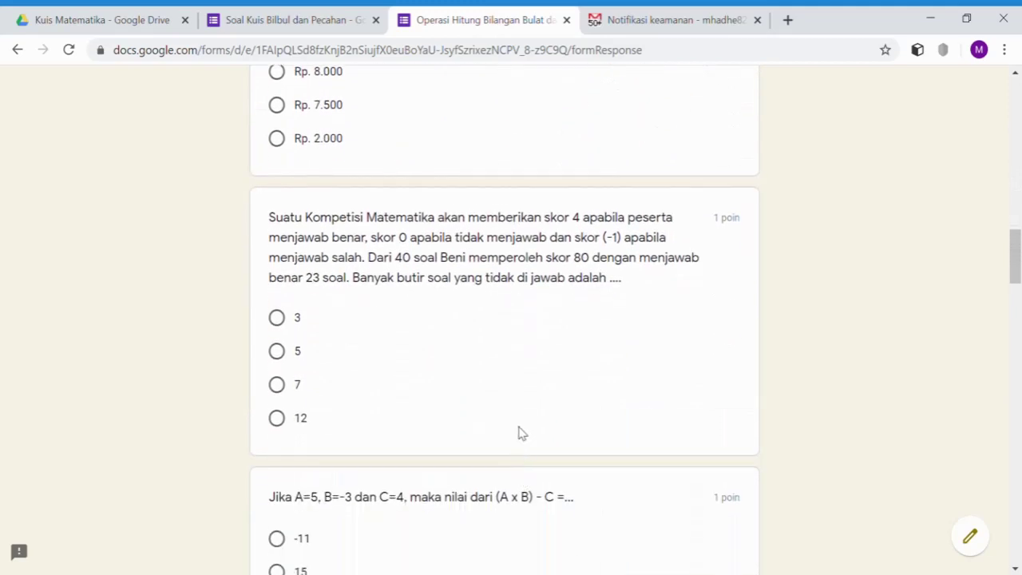
{"action": "scroll", "coordinate": [397, 452], "scroll_direction": "down", "scroll_amount": 2}
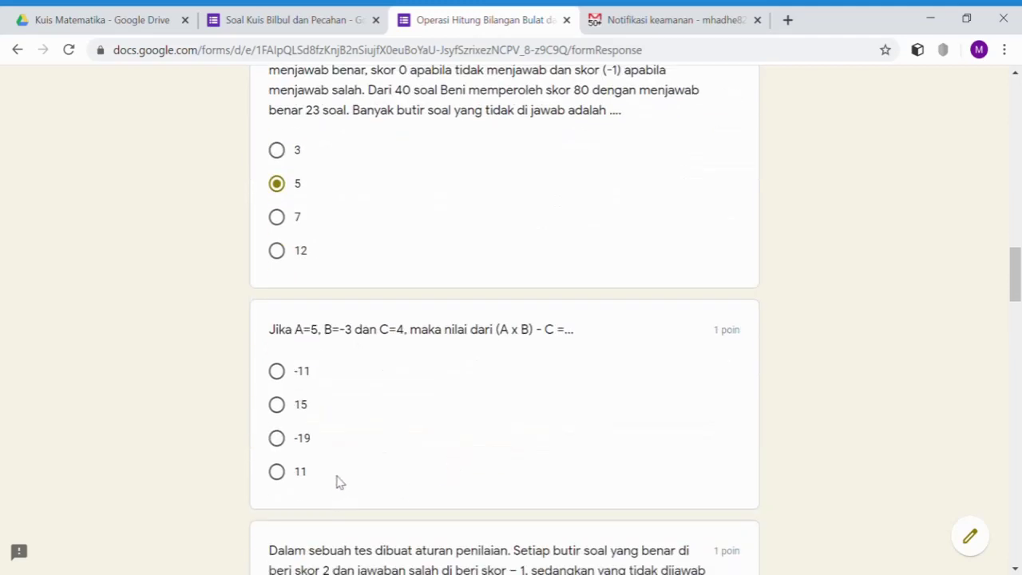
{"action": "left_click", "coordinate": [277, 405]}
{"action": "scroll", "coordinate": [447, 461], "scroll_direction": "down", "scroll_amount": 3}
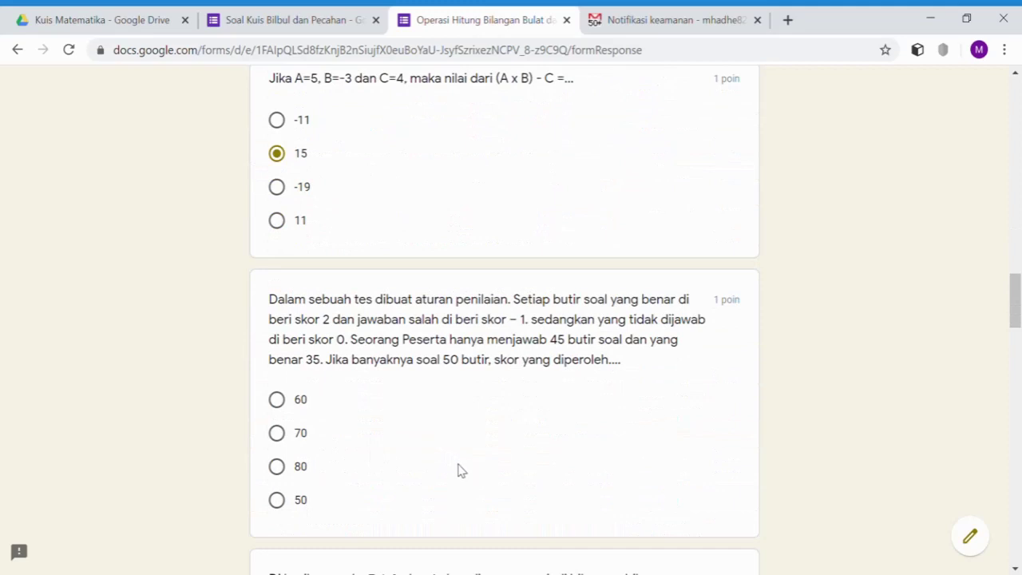
{"action": "left_click", "coordinate": [279, 399]}
{"action": "scroll", "coordinate": [520, 447], "scroll_direction": "down", "scroll_amount": 3}
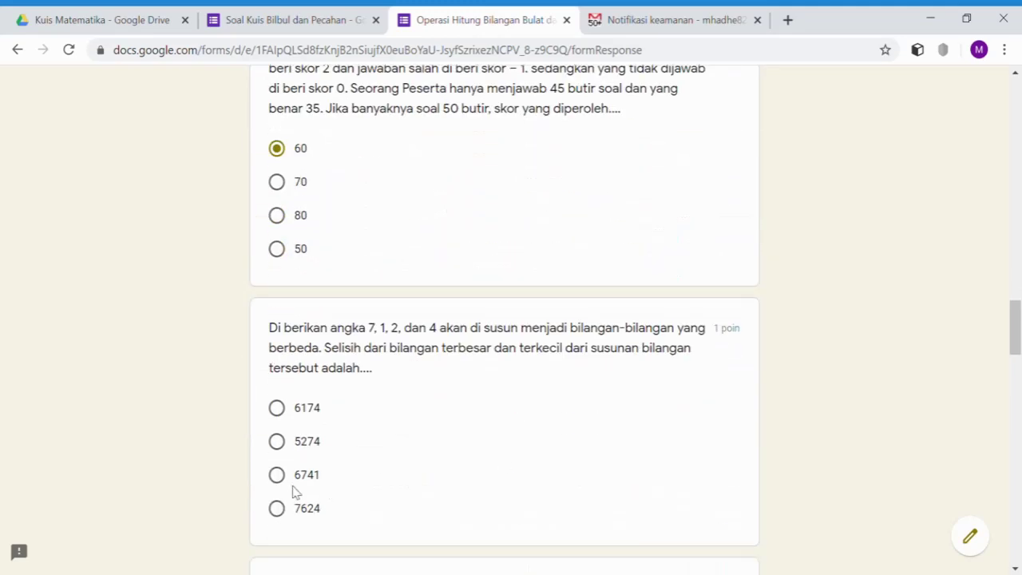
{"action": "left_click", "coordinate": [292, 412]}
- Answer the fraction questions with 5, 5 and > for the comparison
{"action": "scroll", "coordinate": [511, 466], "scroll_direction": "down", "scroll_amount": 3}
{"action": "scroll", "coordinate": [512, 466], "scroll_direction": "down", "scroll_amount": 2}
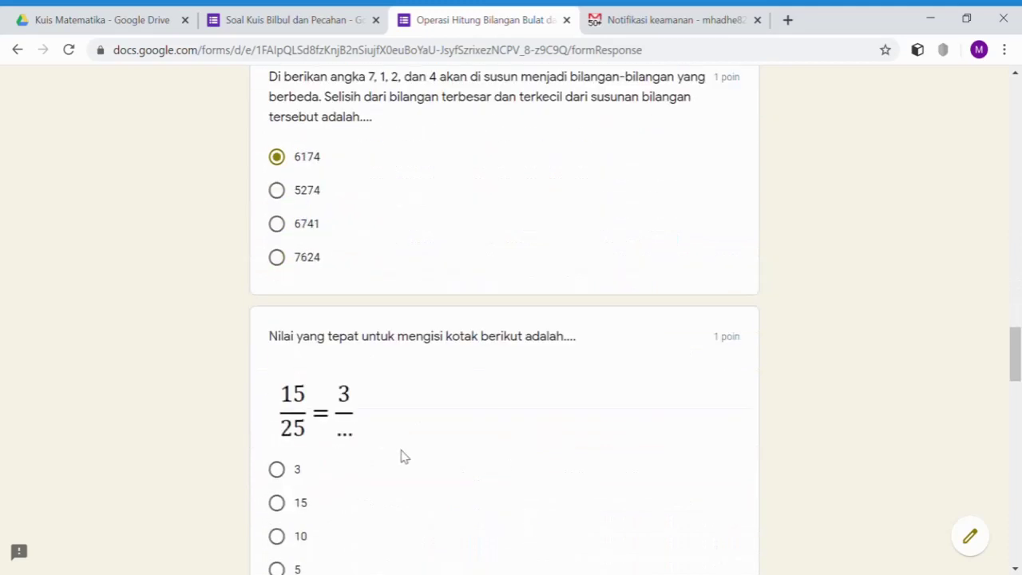
{"action": "left_click", "coordinate": [281, 487]}
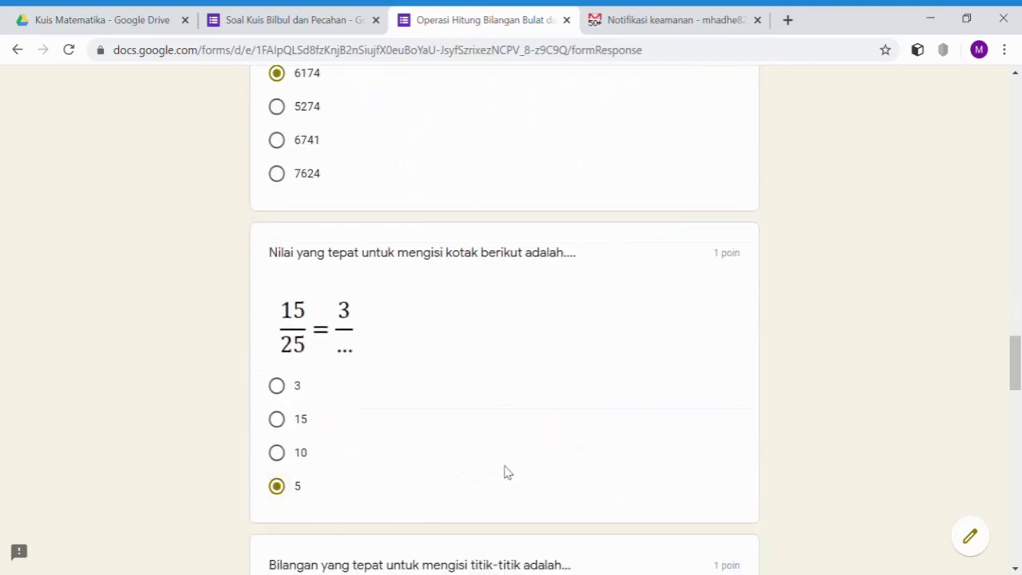
{"action": "scroll", "coordinate": [509, 470], "scroll_direction": "down", "scroll_amount": 5}
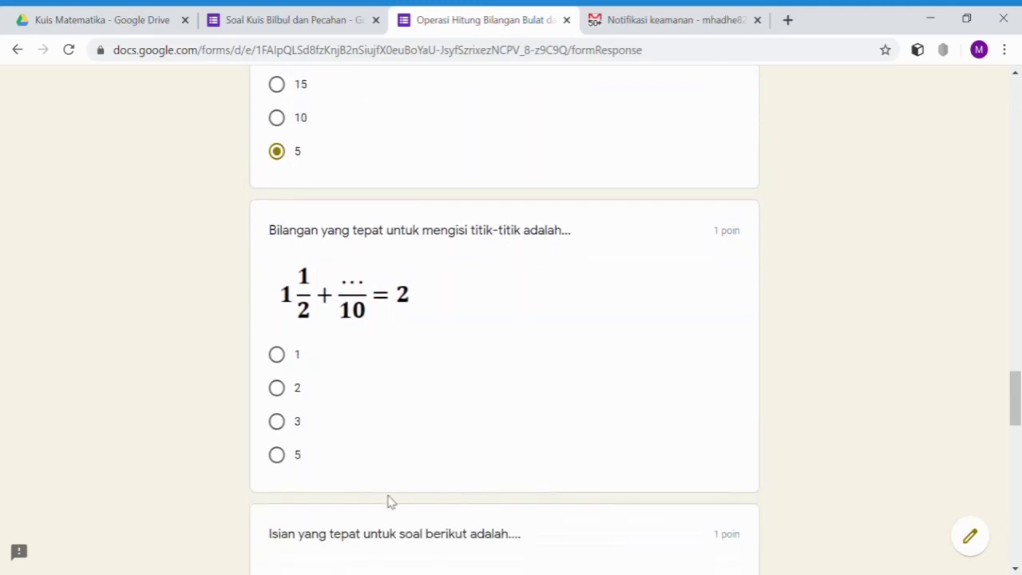
{"action": "left_click", "coordinate": [286, 458]}
{"action": "scroll", "coordinate": [574, 459], "scroll_direction": "down", "scroll_amount": 3}
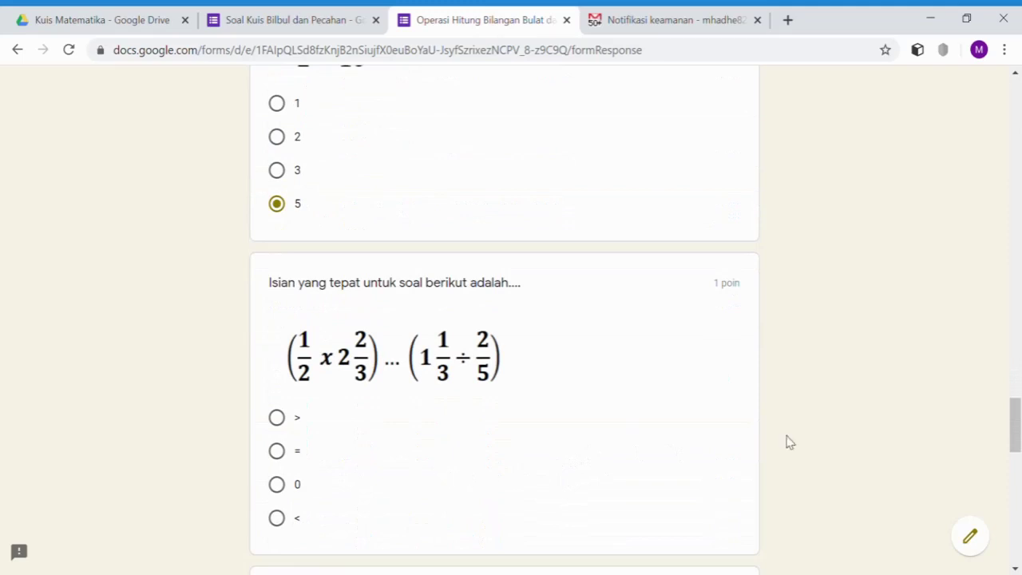
{"action": "left_click", "coordinate": [278, 420]}
- Answer the last three questions with 4/15, 65 and Rp. 32.000
{"action": "scroll", "coordinate": [431, 439], "scroll_direction": "down", "scroll_amount": 4}
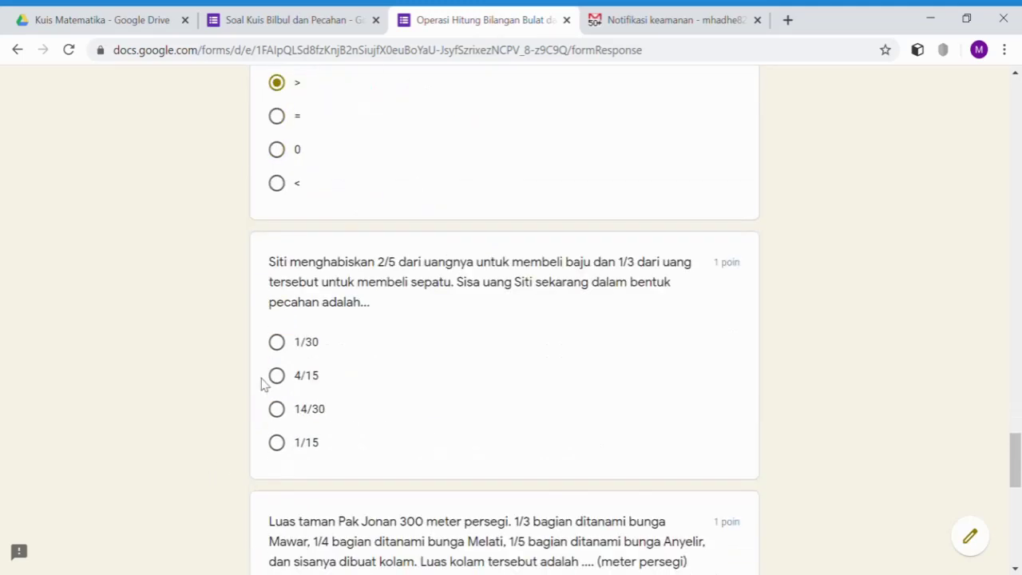
{"action": "left_click", "coordinate": [285, 376]}
{"action": "scroll", "coordinate": [486, 410], "scroll_direction": "down", "scroll_amount": 1}
{"action": "scroll", "coordinate": [485, 410], "scroll_direction": "down", "scroll_amount": 2}
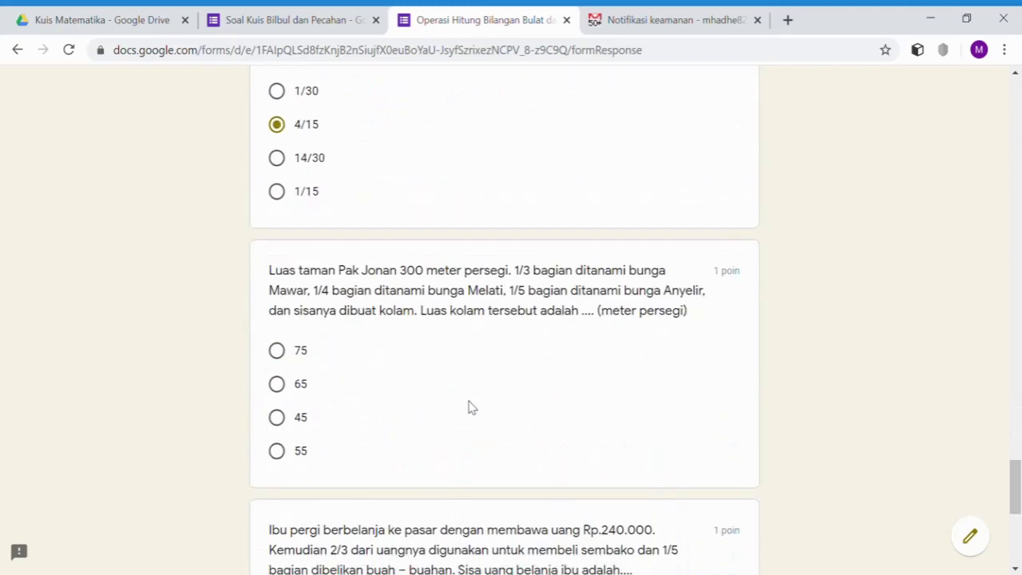
{"action": "scroll", "coordinate": [471, 407], "scroll_direction": "down", "scroll_amount": 1}
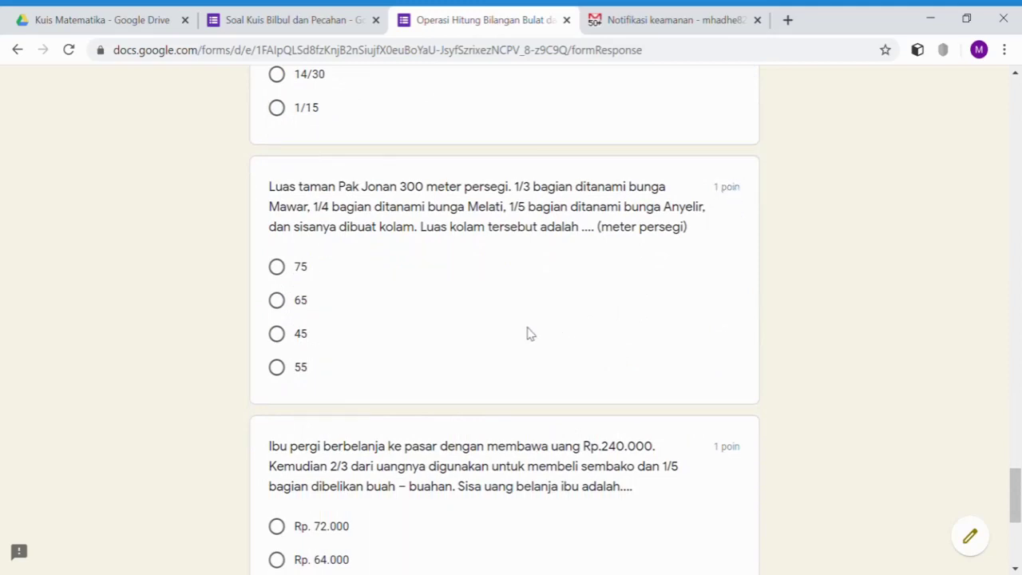
{"action": "left_click", "coordinate": [277, 300]}
{"action": "scroll", "coordinate": [379, 364], "scroll_direction": "down", "scroll_amount": 3}
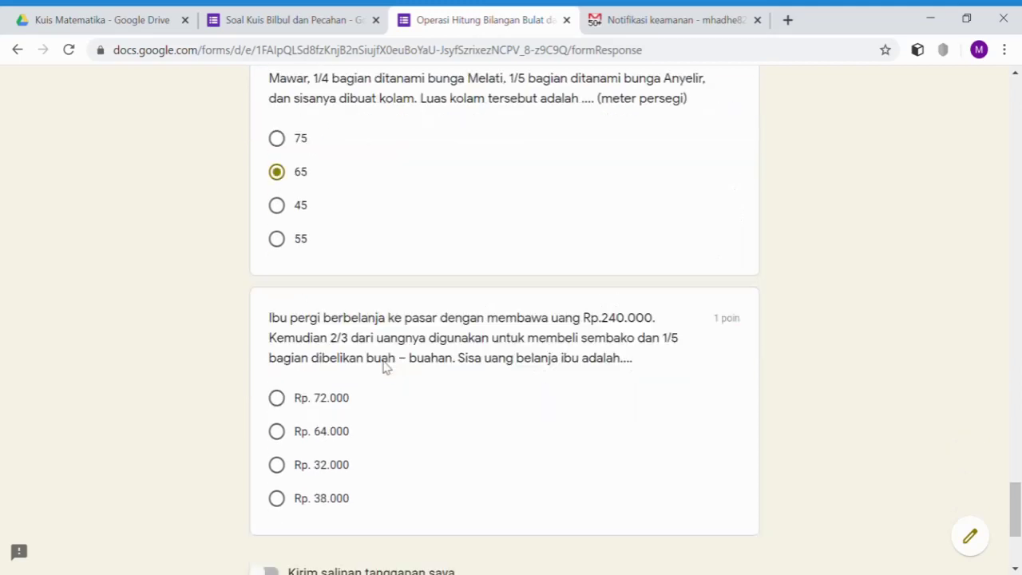
{"action": "left_click", "coordinate": [280, 348]}
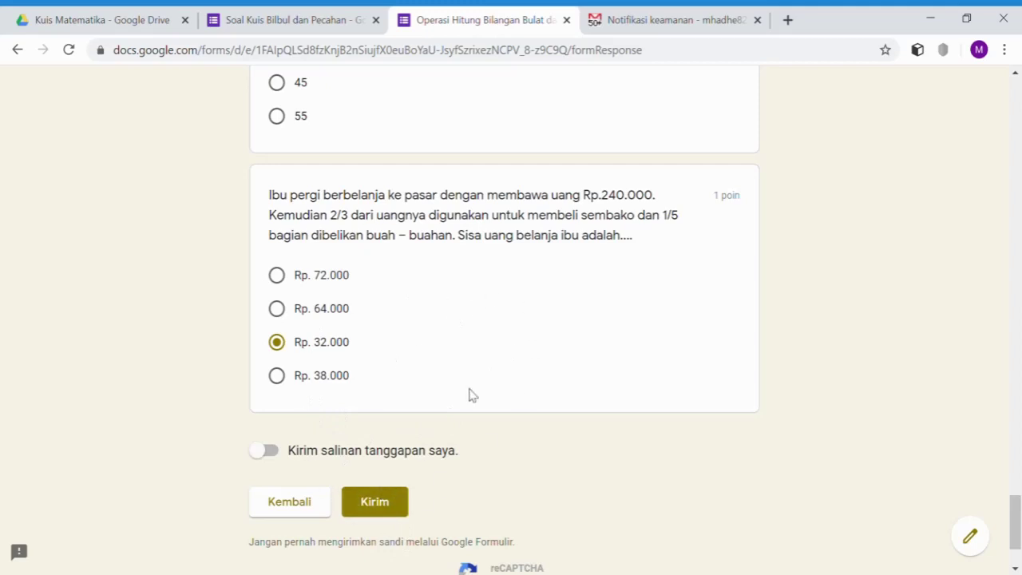
- Submit the completed quiz and open its score page
{"action": "left_click", "coordinate": [392, 511]}
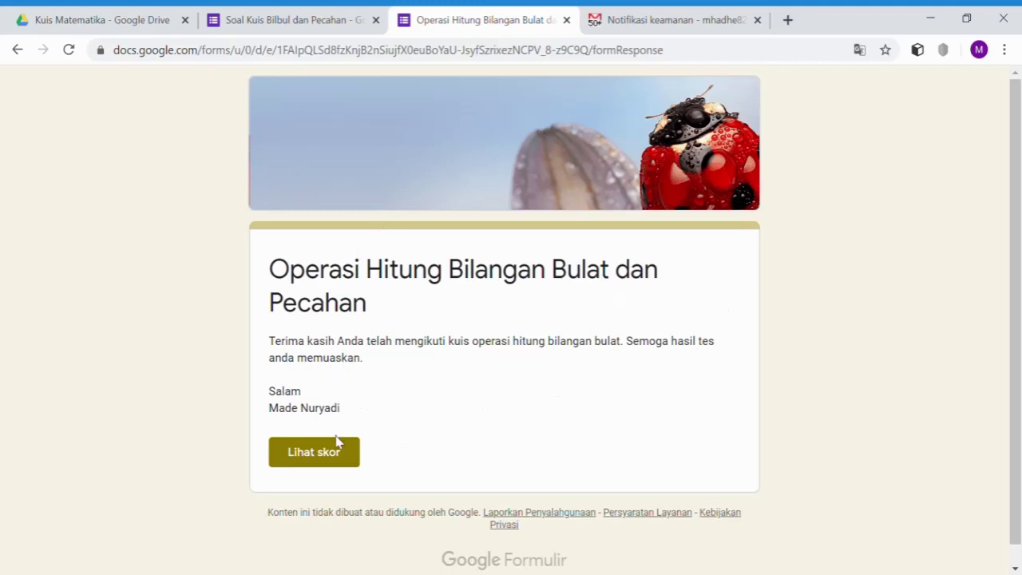
{"action": "scroll", "coordinate": [403, 392], "scroll_direction": "down", "scroll_amount": 1}
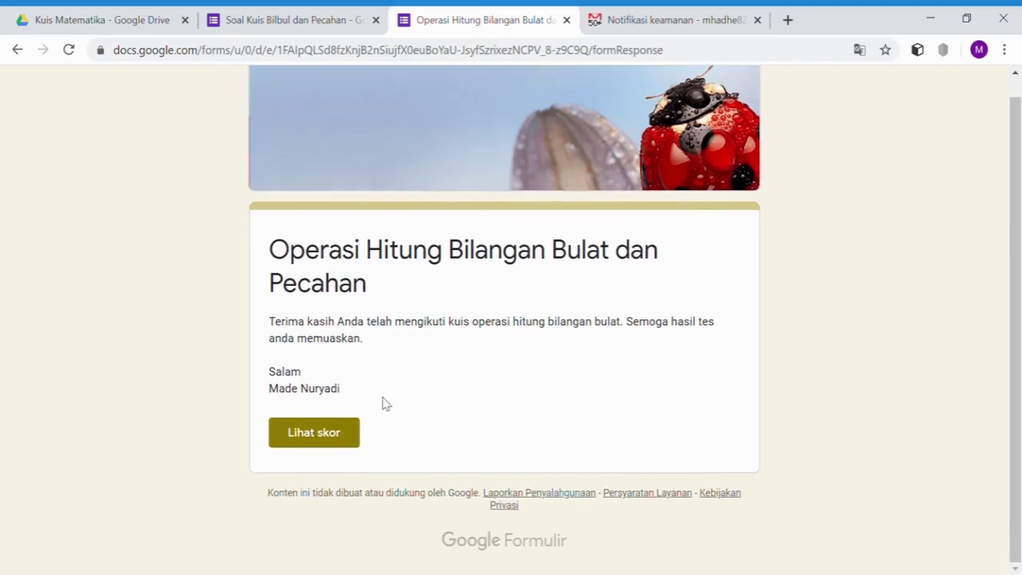
{"action": "left_click", "coordinate": [314, 437]}
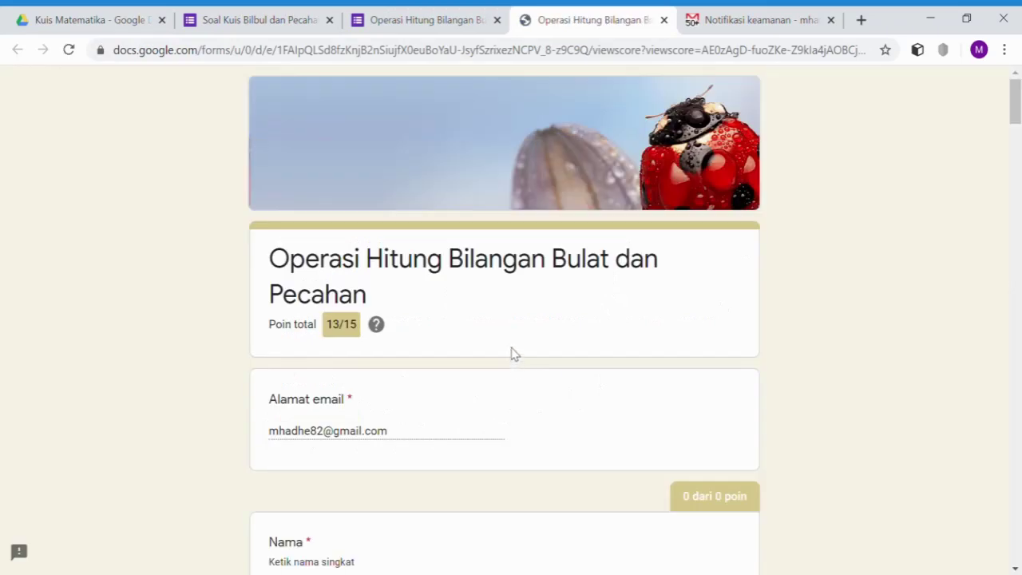
- Review the 13/15 graded answers, then return to the Kuis Matematika Drive folder
{"action": "scroll", "coordinate": [508, 338], "scroll_direction": "down", "scroll_amount": 4}
{"action": "scroll", "coordinate": [509, 343], "scroll_direction": "down", "scroll_amount": 5}
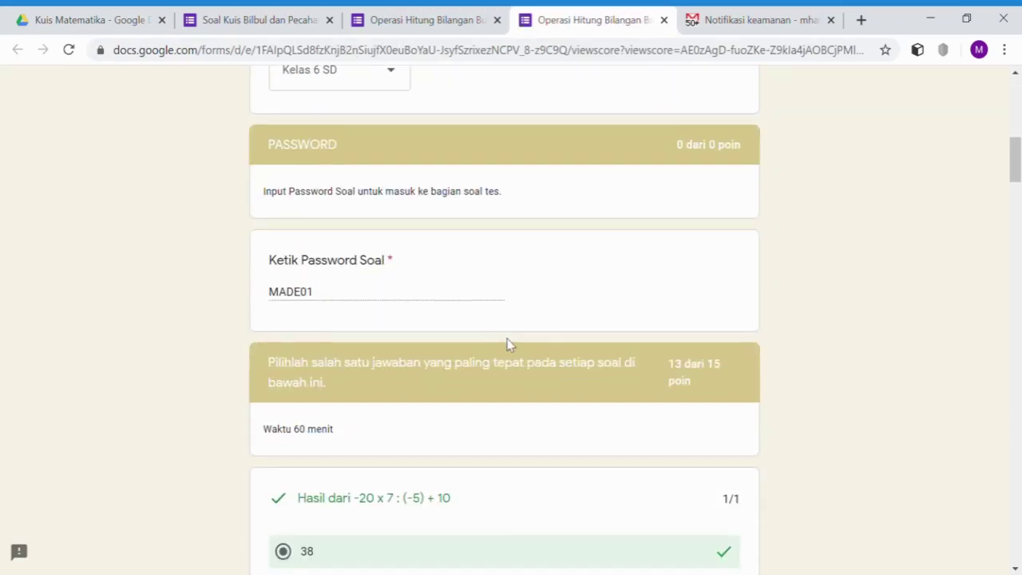
{"action": "scroll", "coordinate": [508, 343], "scroll_direction": "up", "scroll_amount": 8}
{"action": "scroll", "coordinate": [510, 344], "scroll_direction": "down", "scroll_amount": 1}
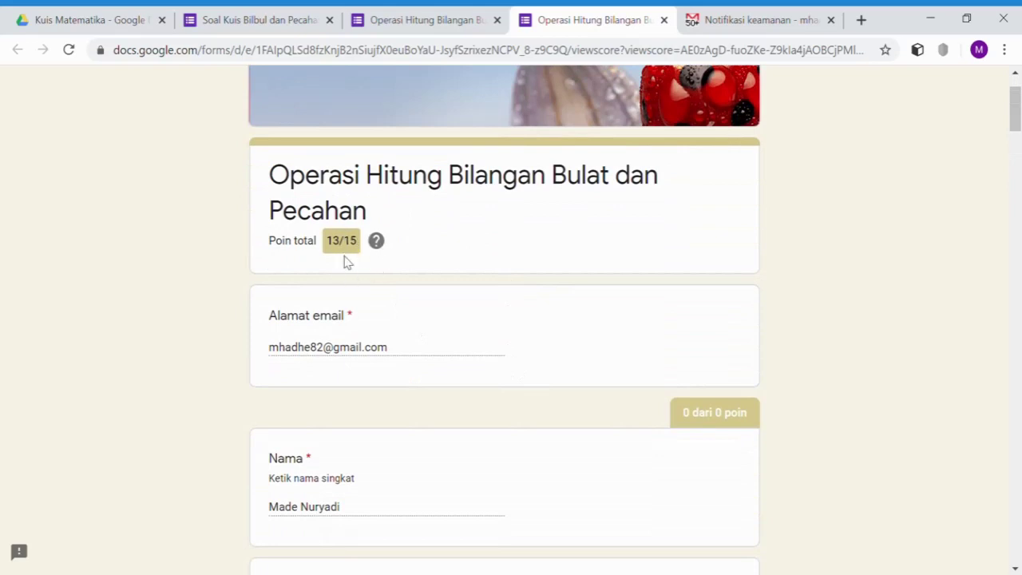
{"action": "scroll", "coordinate": [448, 333], "scroll_direction": "down", "scroll_amount": 5}
{"action": "scroll", "coordinate": [448, 333], "scroll_direction": "down", "scroll_amount": 9}
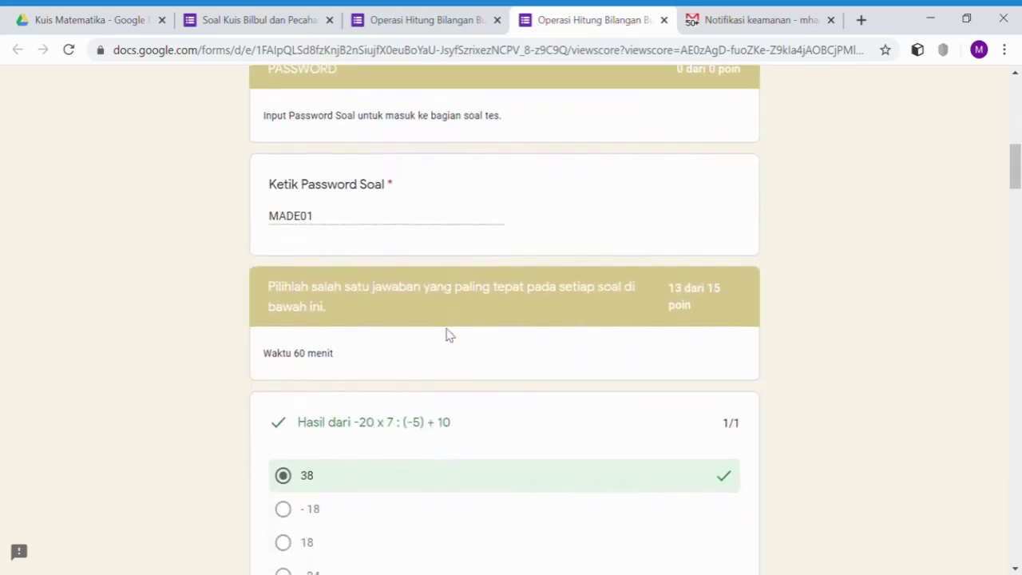
{"action": "scroll", "coordinate": [455, 336], "scroll_direction": "down", "scroll_amount": 15}
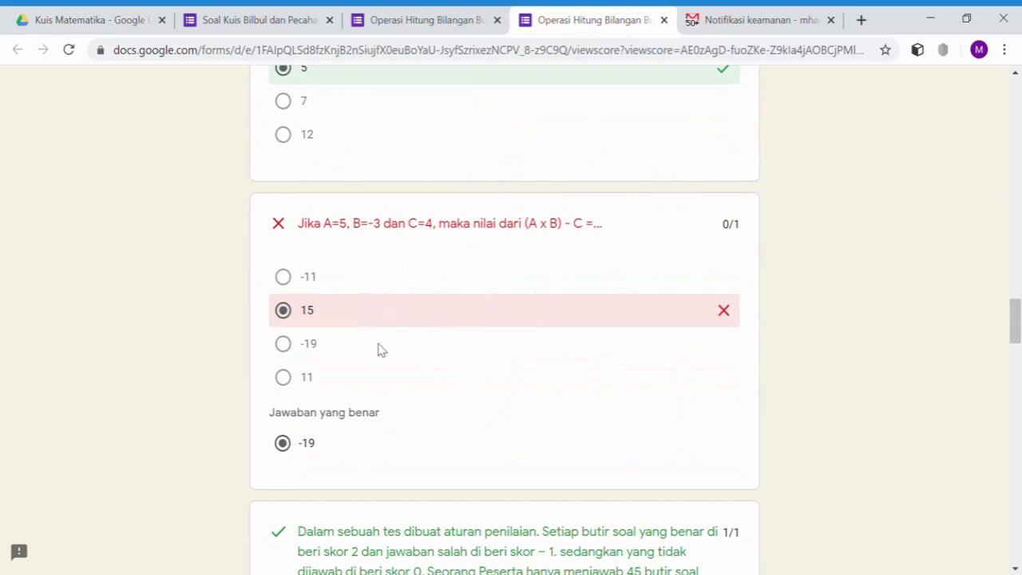
{"action": "scroll", "coordinate": [440, 317], "scroll_direction": "down", "scroll_amount": 2}
{"action": "scroll", "coordinate": [437, 343], "scroll_direction": "up", "scroll_amount": 1}
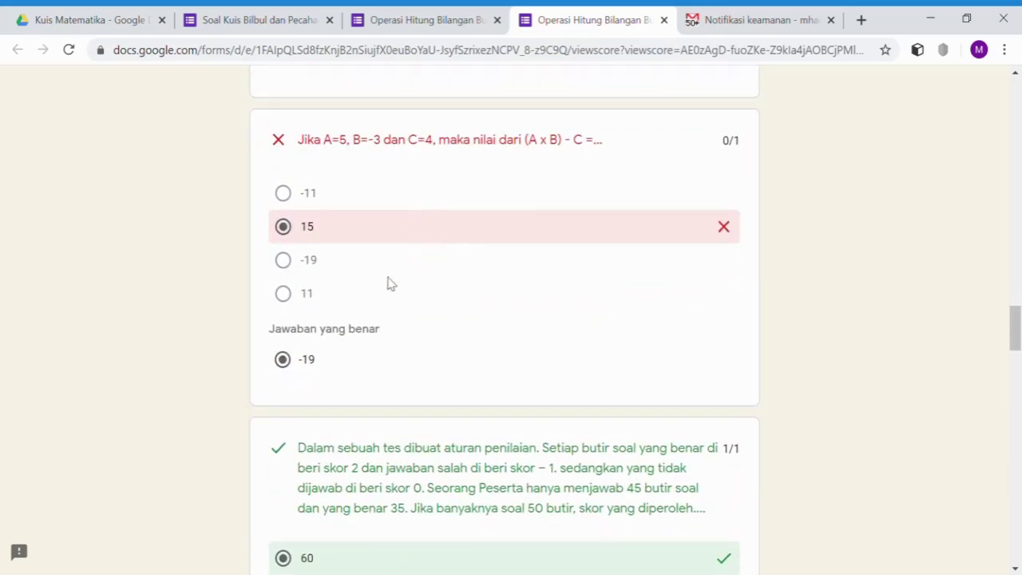
{"action": "scroll", "coordinate": [420, 319], "scroll_direction": "down", "scroll_amount": 11}
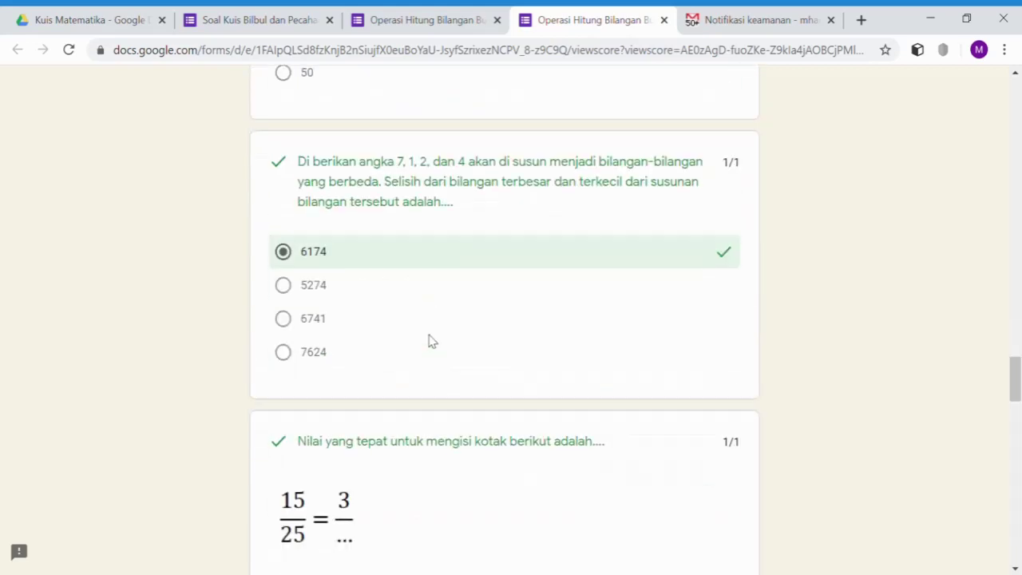
{"action": "scroll", "coordinate": [428, 341], "scroll_direction": "down", "scroll_amount": 5}
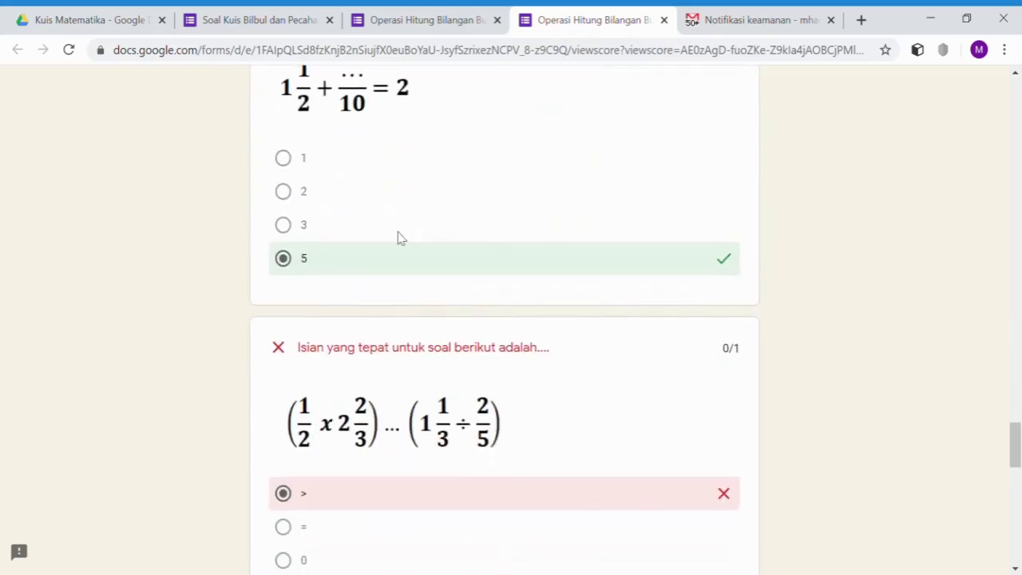
{"action": "scroll", "coordinate": [443, 311], "scroll_direction": "down", "scroll_amount": 2}
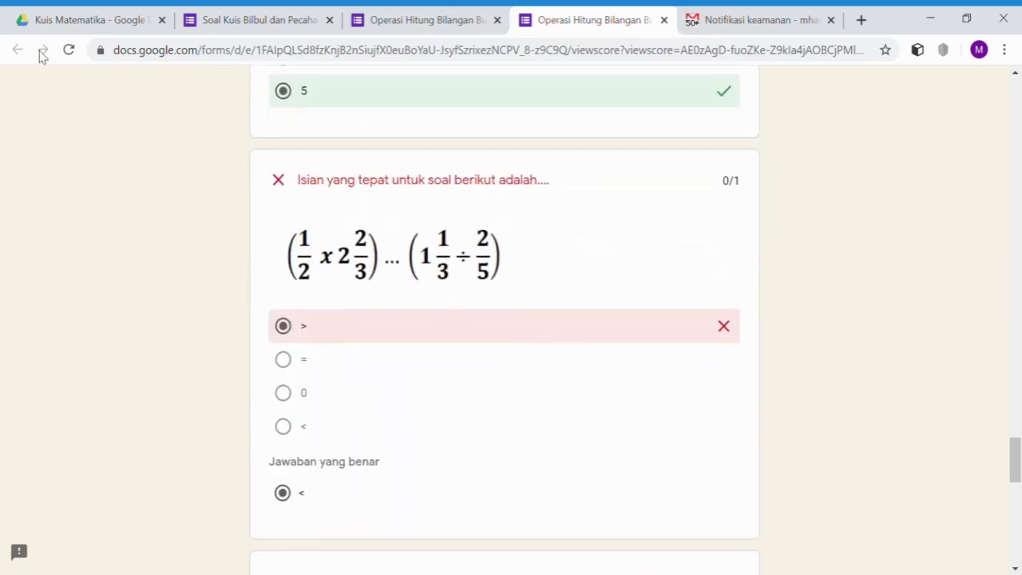
{"action": "left_click", "coordinate": [53, 24]}
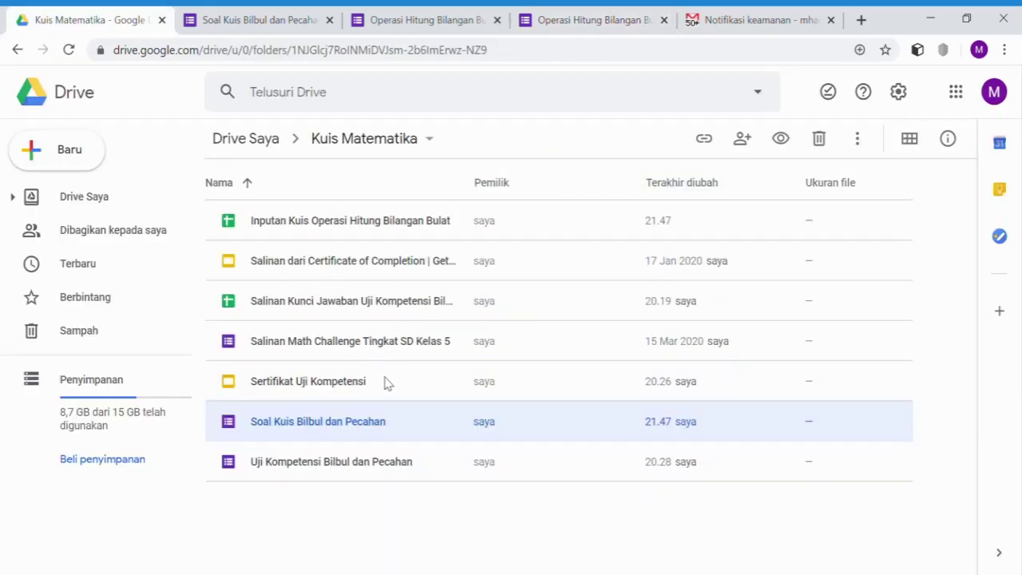
- Open the Inputan Kuis Operasi Hitung Bilangan Bulat spreadsheet to check the 13/15 response, then go to Gmail
{"action": "double_click", "coordinate": [323, 227]}
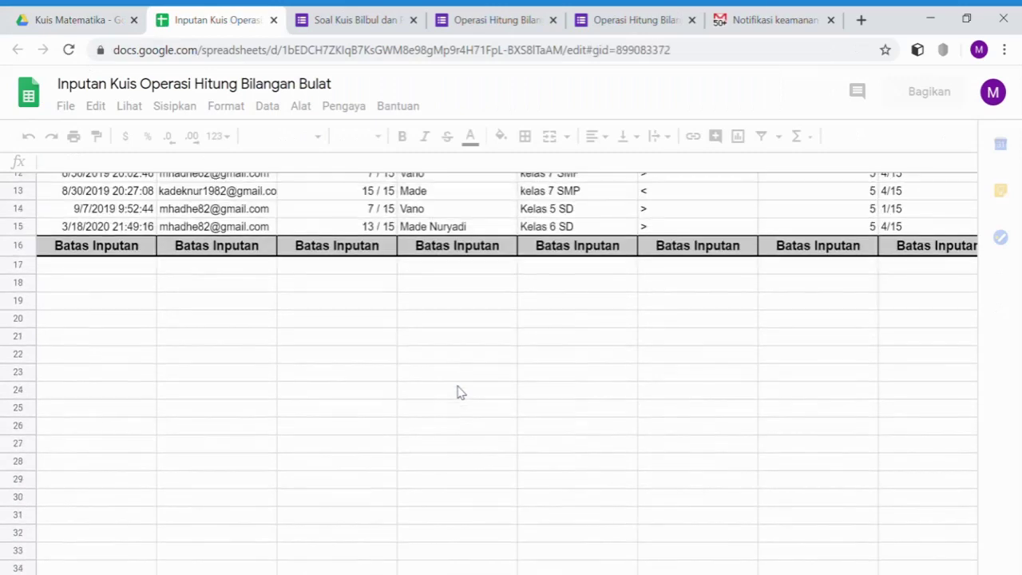
{"action": "scroll", "coordinate": [357, 360], "scroll_direction": "down", "scroll_amount": 4}
{"action": "scroll", "coordinate": [372, 386], "scroll_direction": "up", "scroll_amount": 1}
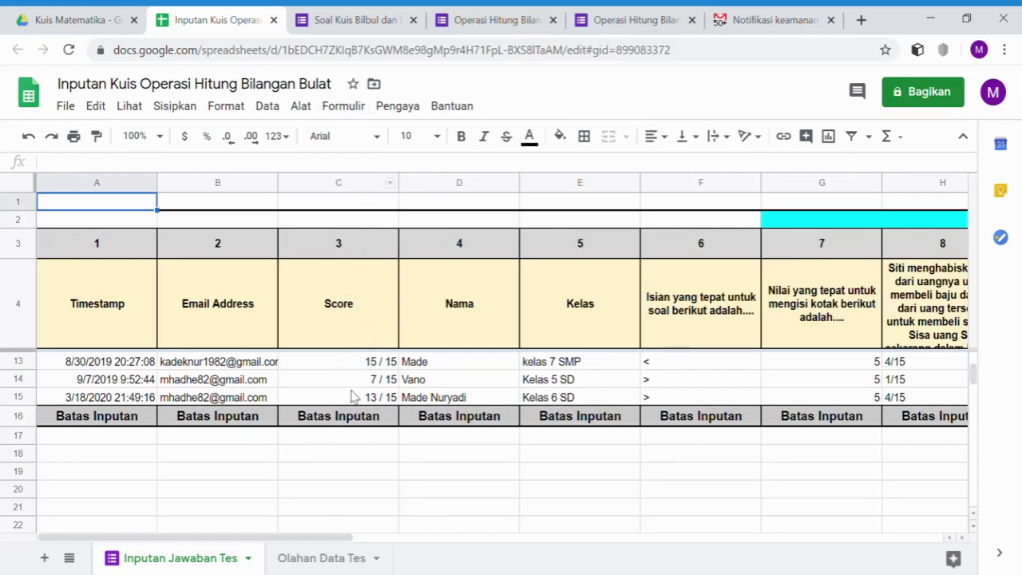
{"action": "left_click", "coordinate": [339, 20]}
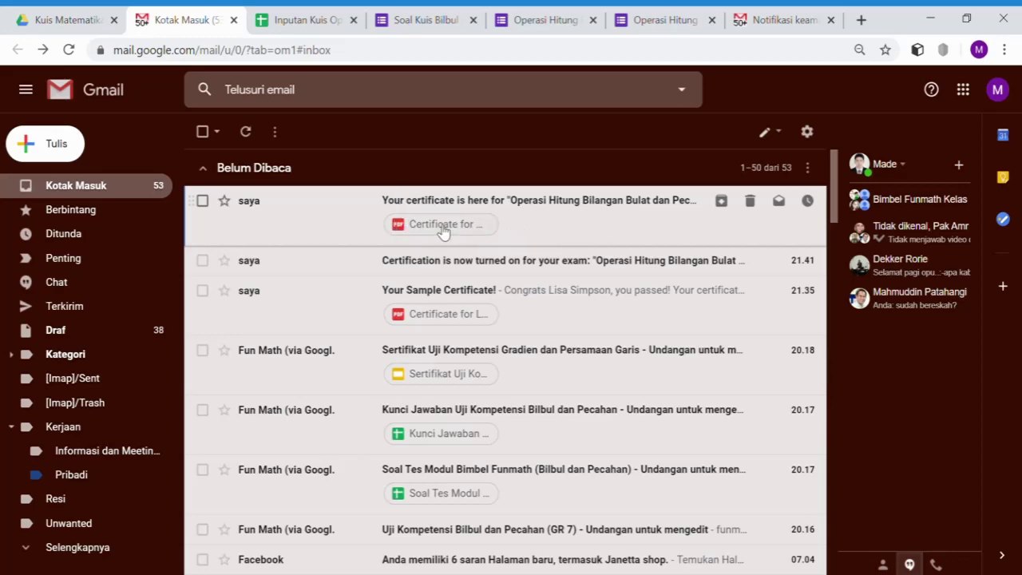
- Preview the emailed SD YPS Singkole certificate PDF showing an 87% score
{"action": "left_click", "coordinate": [444, 232]}
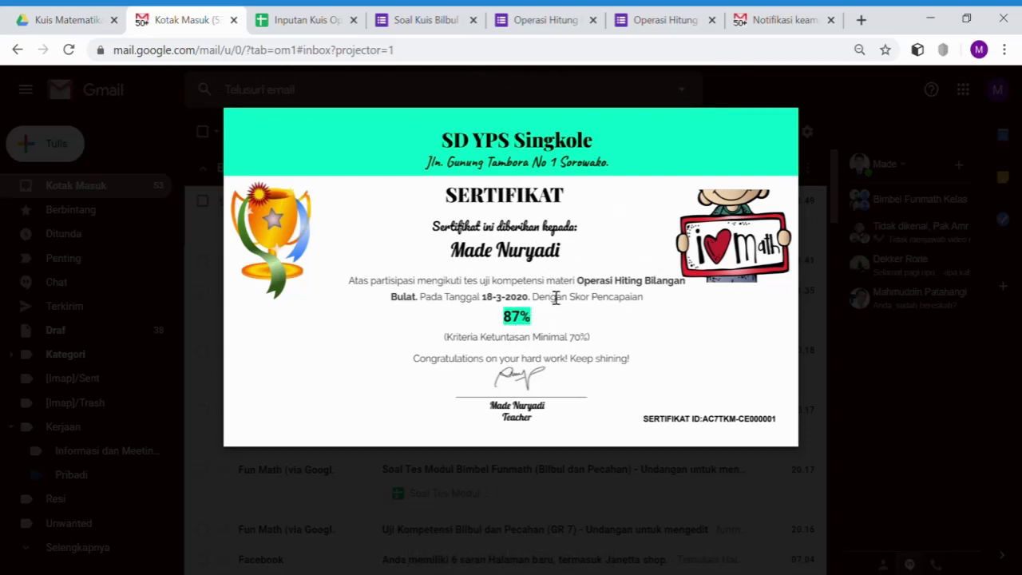
{"action": "mouse_move", "coordinate": [646, 327]}
{"action": "mouse_move", "coordinate": [694, 283]}
{"action": "mouse_move", "coordinate": [591, 201]}
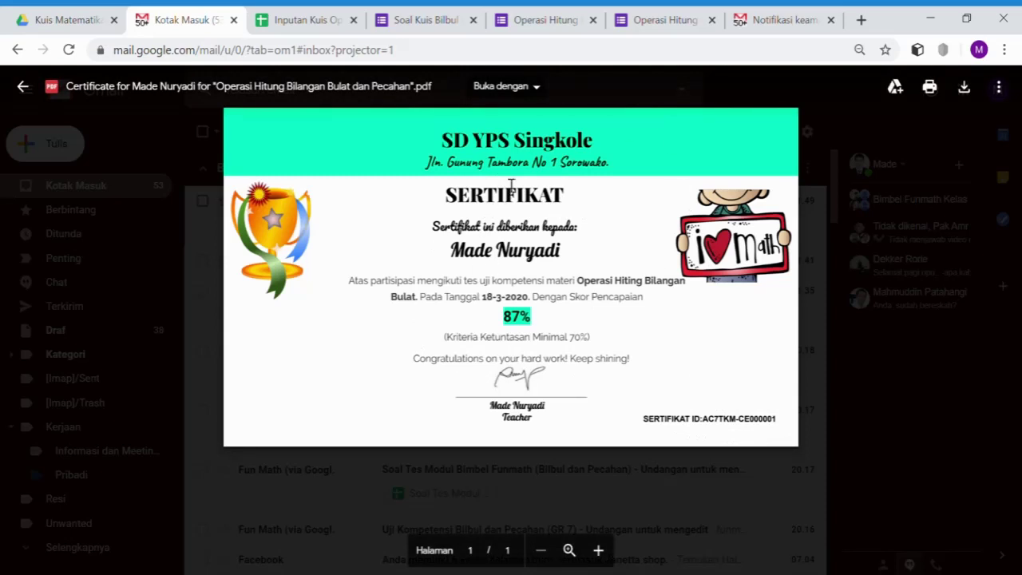